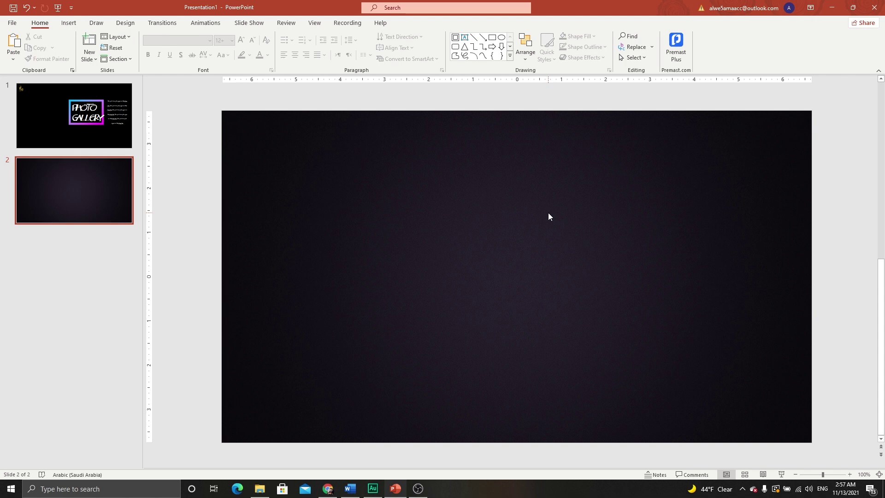
# Check the PHOTO GALLERY title slide and its logo, then return to the blank dark slide 2.
pyautogui.click(71, 126)
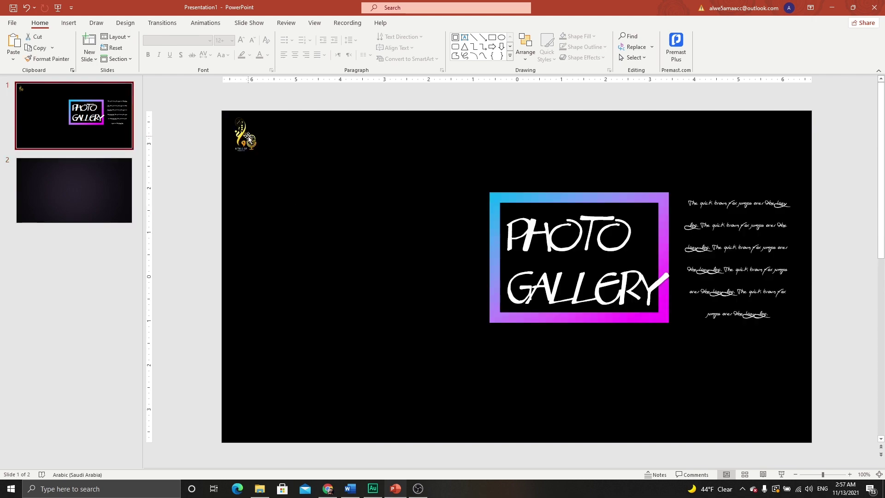
pyautogui.click(249, 137)
pyautogui.click(399, 215)
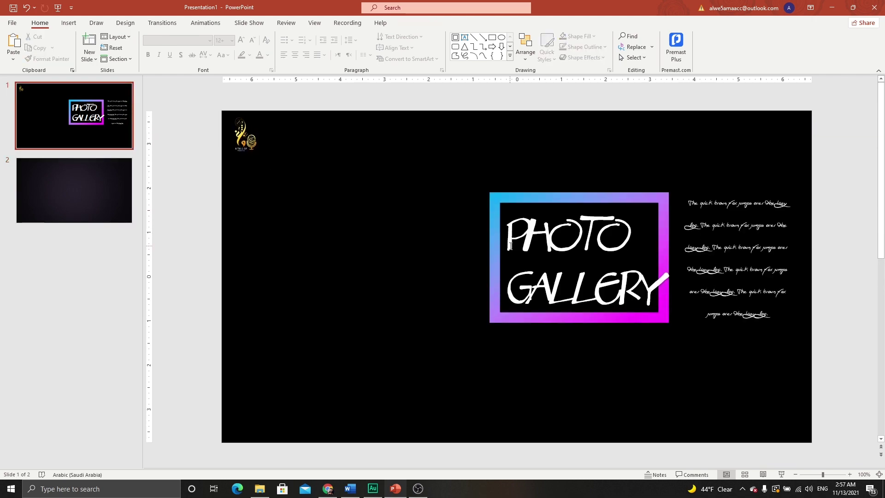
pyautogui.click(51, 193)
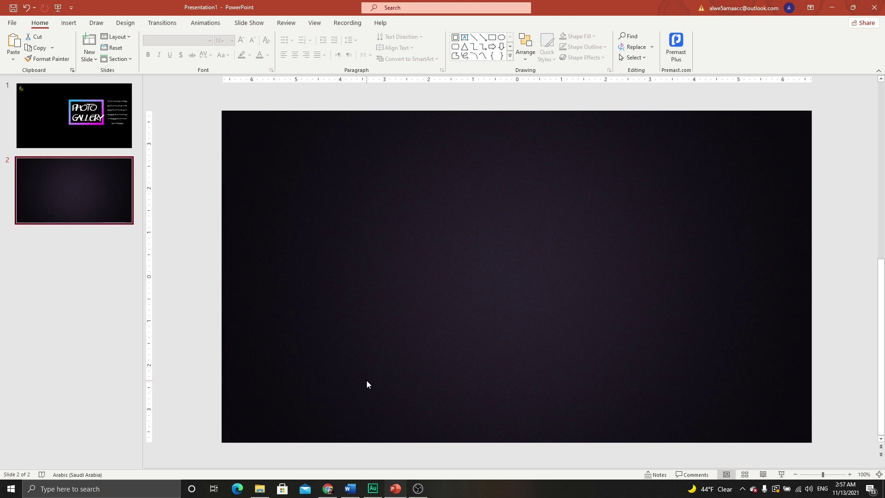
# Open the photos folder beside the presentation in File Explorer and browse its images.
pyautogui.click(260, 489)
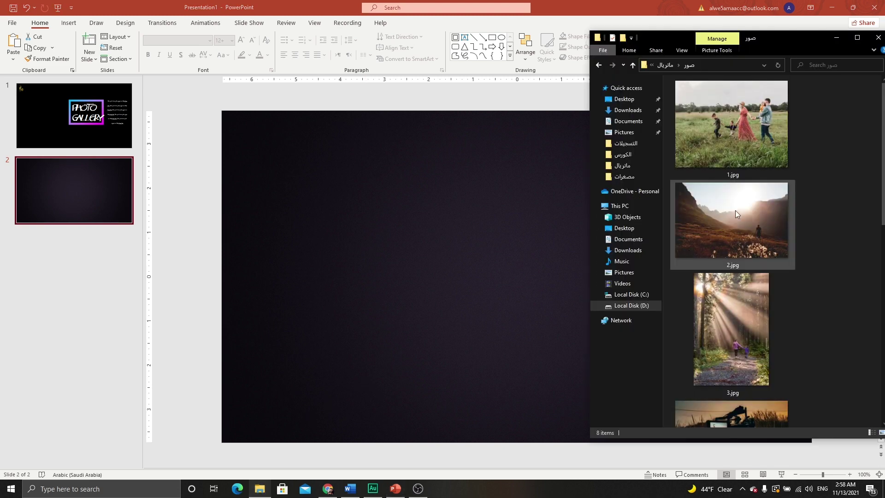
pyautogui.click(734, 137)
pyautogui.keyDown('shift'); pyautogui.click(720, 309); pyautogui.keyUp('shift')
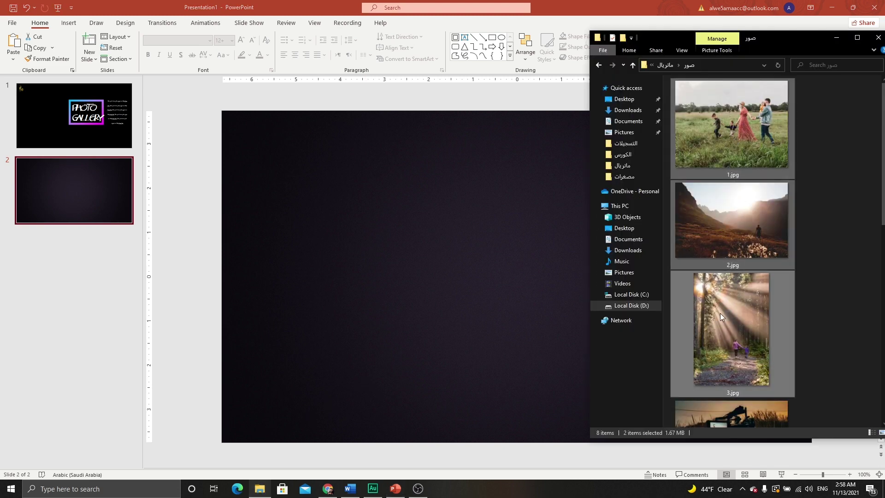
pyautogui.scroll(-5, 721, 314)
pyautogui.scroll(3, 720, 313)
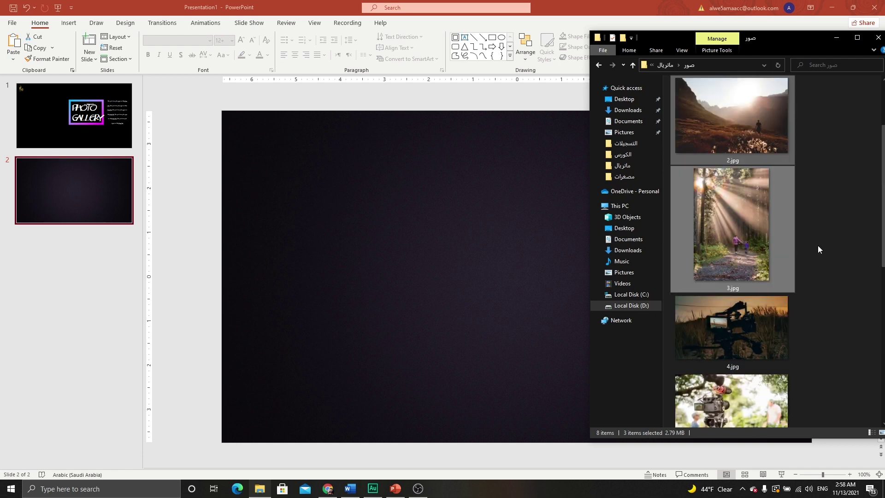
pyautogui.keyDown('ctrl'); pyautogui.scroll(-1, 818, 245); pyautogui.keyUp('ctrl')
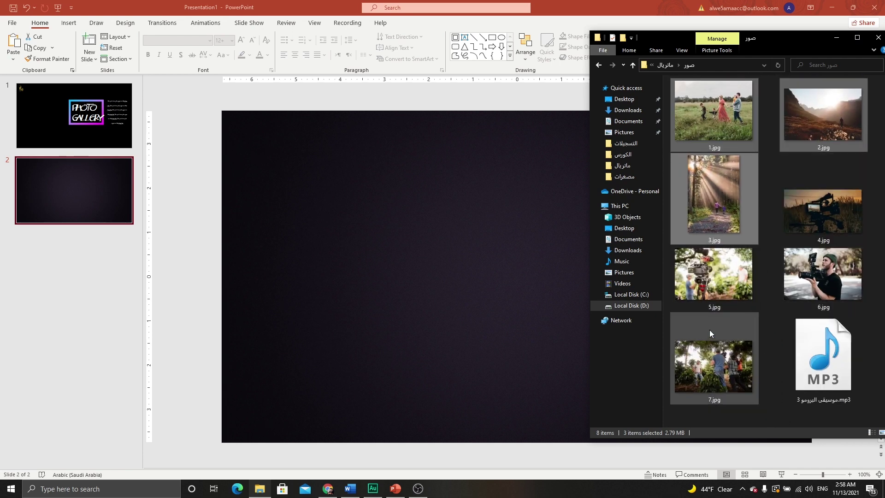
# Select 7.jpg, 5.jpg, 6.jpg, 4.jpg and 2.jpg together.
pyautogui.click(706, 345)
pyautogui.keyDown('ctrl'); pyautogui.click(702, 281); pyautogui.keyUp('ctrl')
pyautogui.keyDown('ctrl'); pyautogui.click(821, 276); pyautogui.keyUp('ctrl')
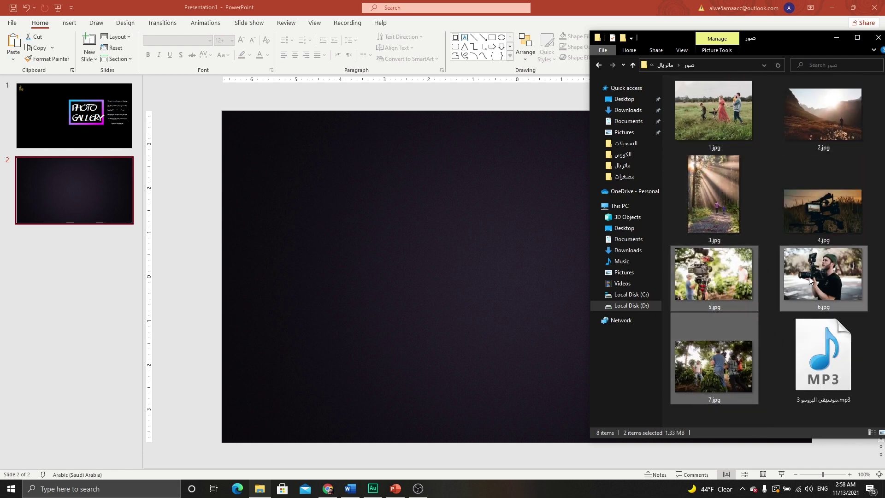
pyautogui.keyDown('ctrl'); pyautogui.click(831, 207); pyautogui.keyUp('ctrl')
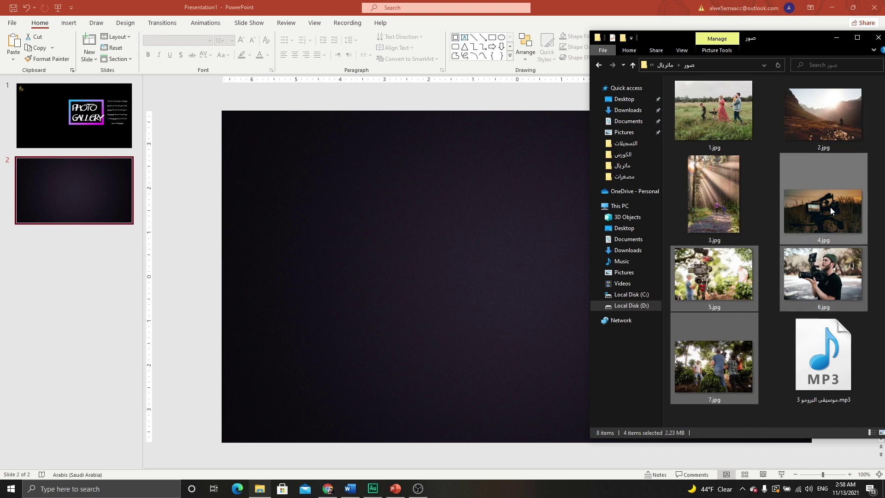
pyautogui.keyDown('ctrl'); pyautogui.click(828, 131); pyautogui.keyUp('ctrl')
# Insert the five photos onto slide 2, shrink them, and stack the grass and mountain photos at right.
pyautogui.moveTo(828, 131); pyautogui.dragTo(361, 239)
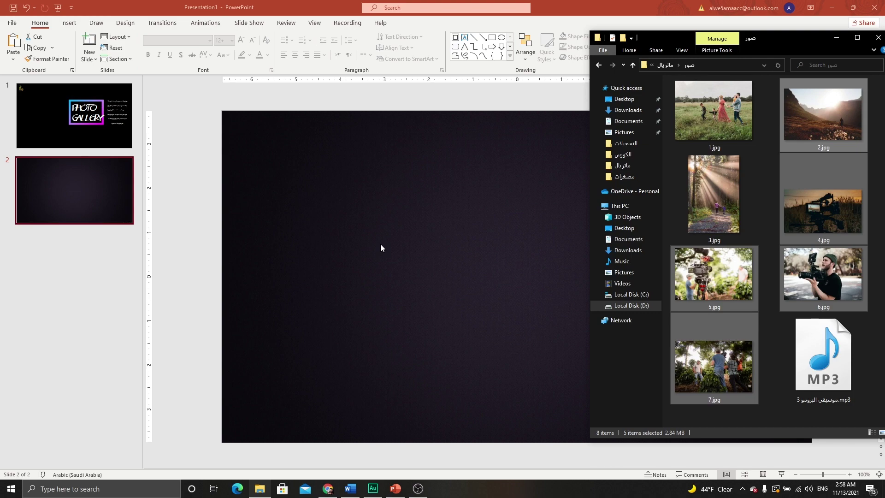
pyautogui.moveTo(381, 245); pyautogui.dragTo(381, 245)
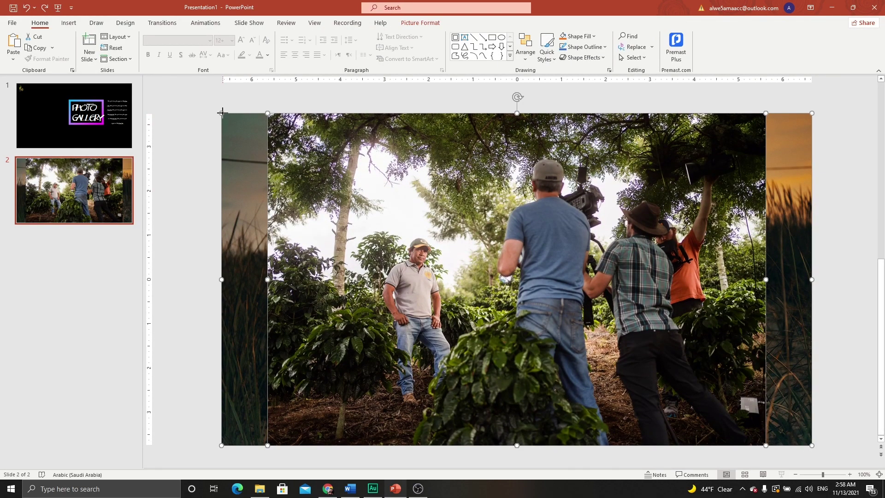
pyautogui.moveTo(222, 112); pyautogui.dragTo(614, 356)
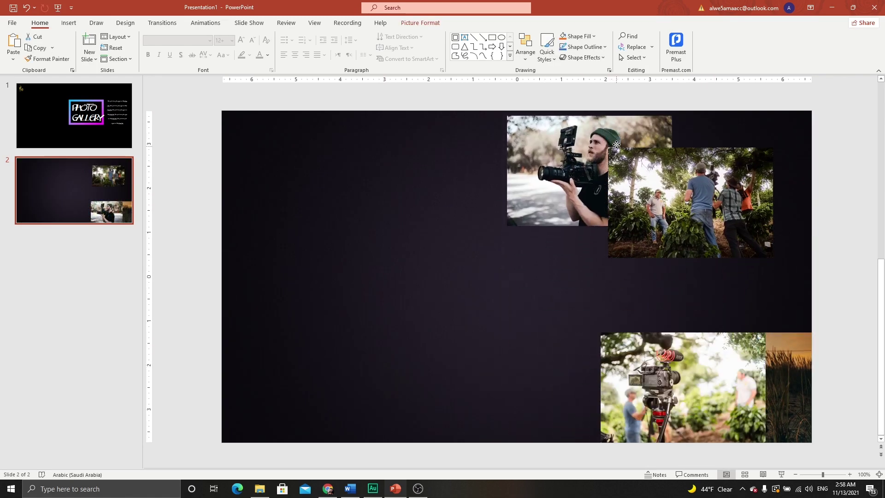
pyautogui.moveTo(739, 247); pyautogui.dragTo(752, 228)
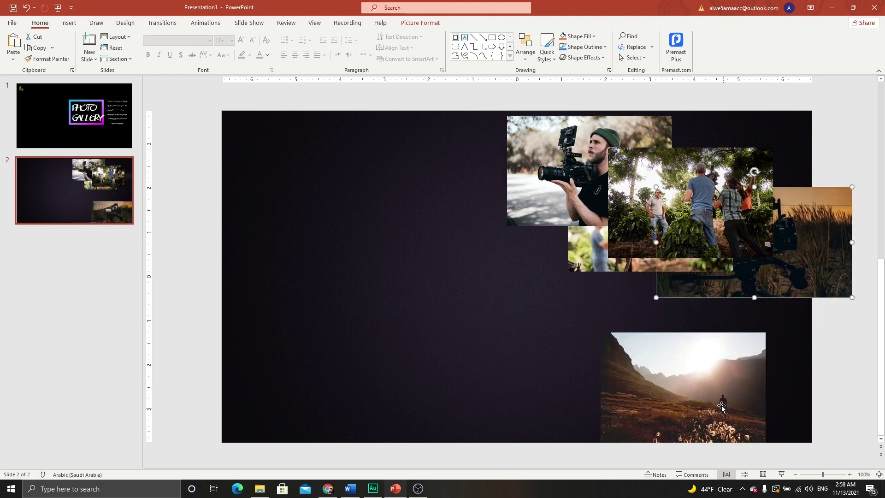
pyautogui.moveTo(682, 388); pyautogui.dragTo(779, 319)
# Enlarge the farmers photo at centre-left and stack the camera-man and tripod photos top right.
pyautogui.moveTo(692, 188); pyautogui.dragTo(387, 223)
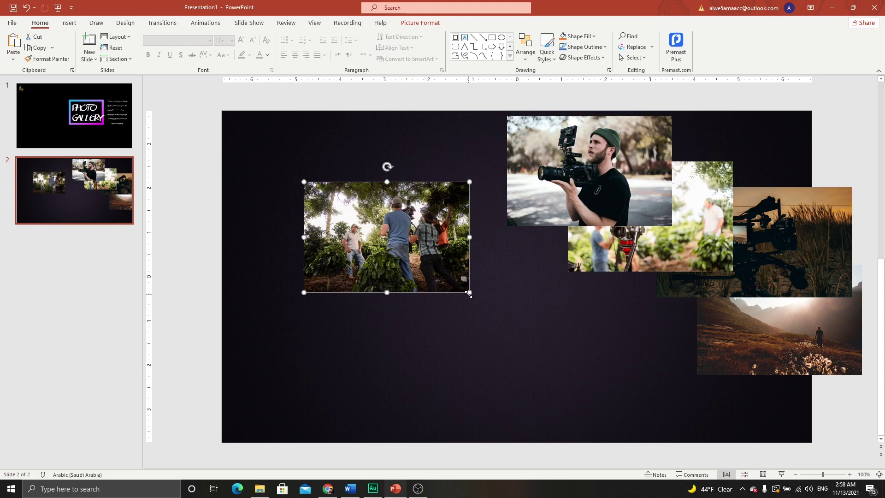
pyautogui.moveTo(470, 292); pyautogui.dragTo(607, 411)
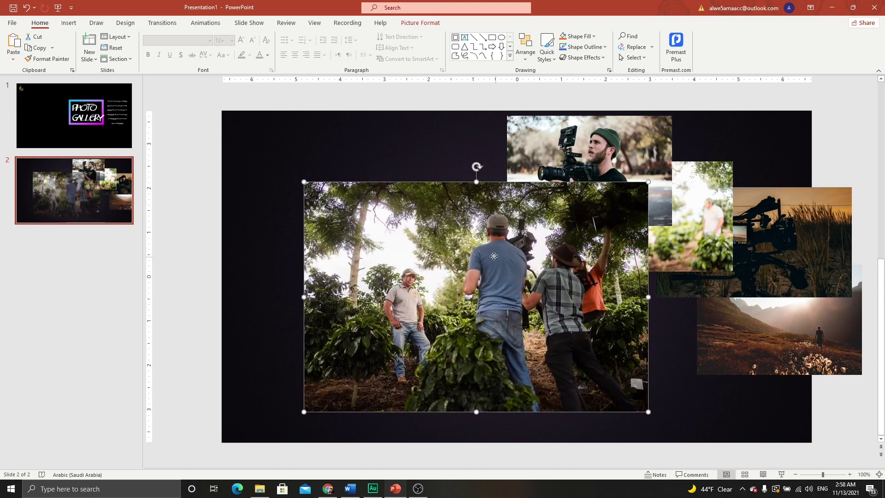
pyautogui.moveTo(576, 277); pyautogui.dragTo(540, 277)
pyautogui.moveTo(608, 158); pyautogui.dragTo(768, 136)
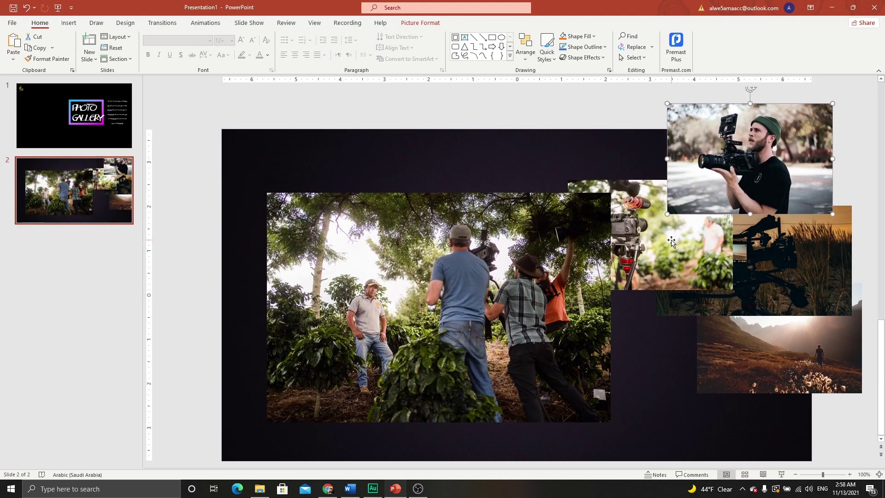
pyautogui.moveTo(655, 240); pyautogui.dragTo(768, 213)
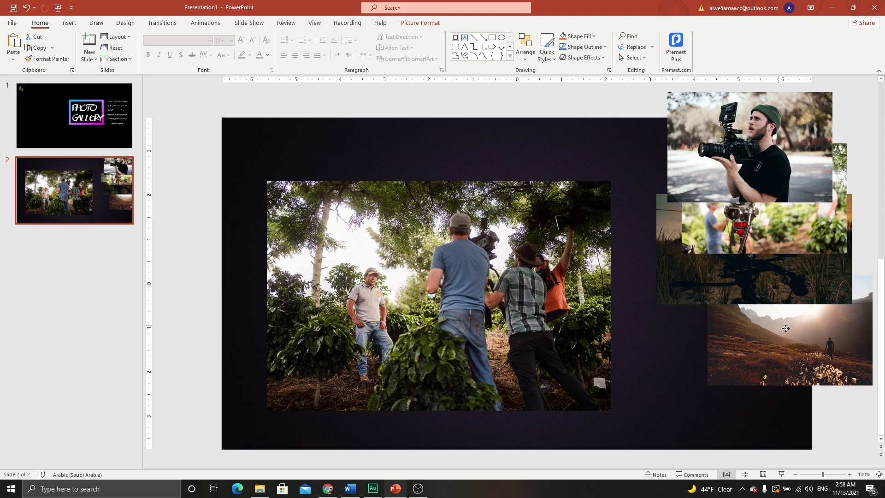
pyautogui.moveTo(774, 321); pyautogui.dragTo(796, 329)
pyautogui.moveTo(756, 285); pyautogui.dragTo(768, 286)
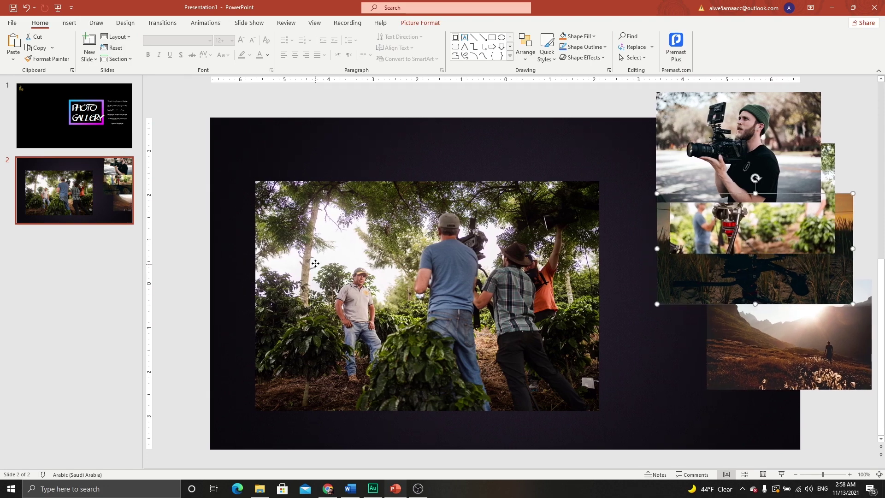
pyautogui.moveTo(316, 263); pyautogui.dragTo(317, 251)
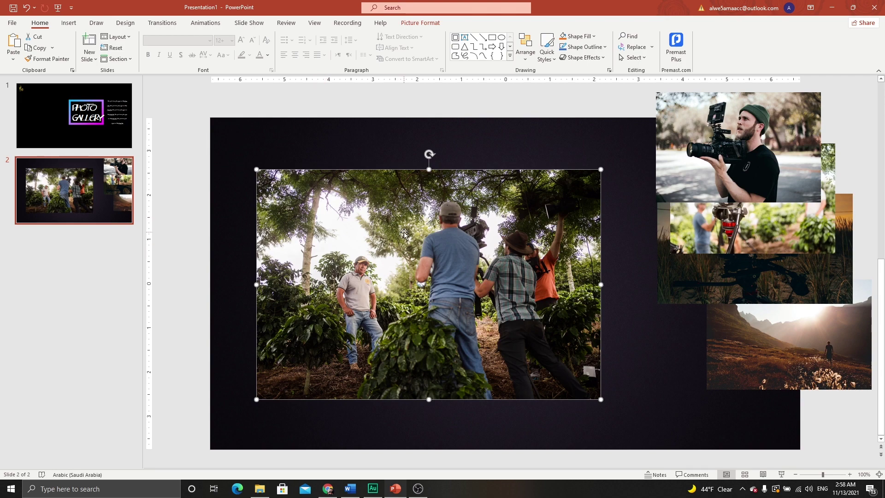
# Crop both sides of the farmers photo to a near-square 5.18" by 5.03" and move it left.
pyautogui.click(421, 23)
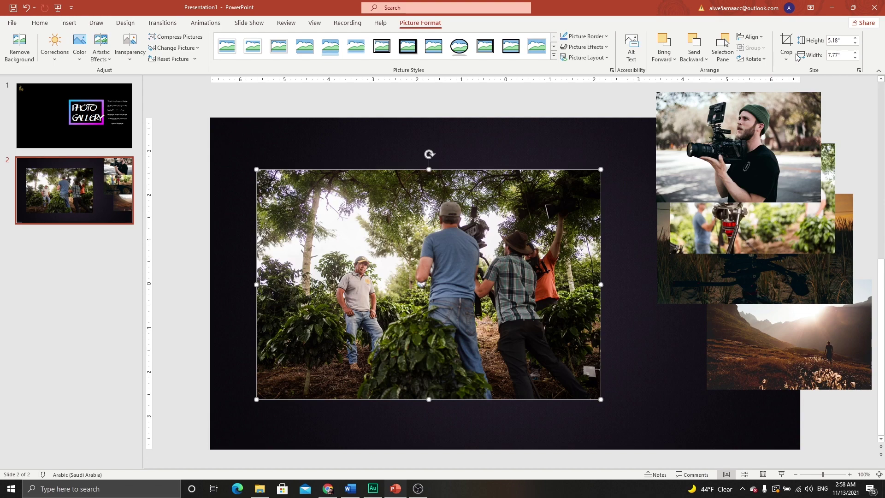
pyautogui.click(787, 42)
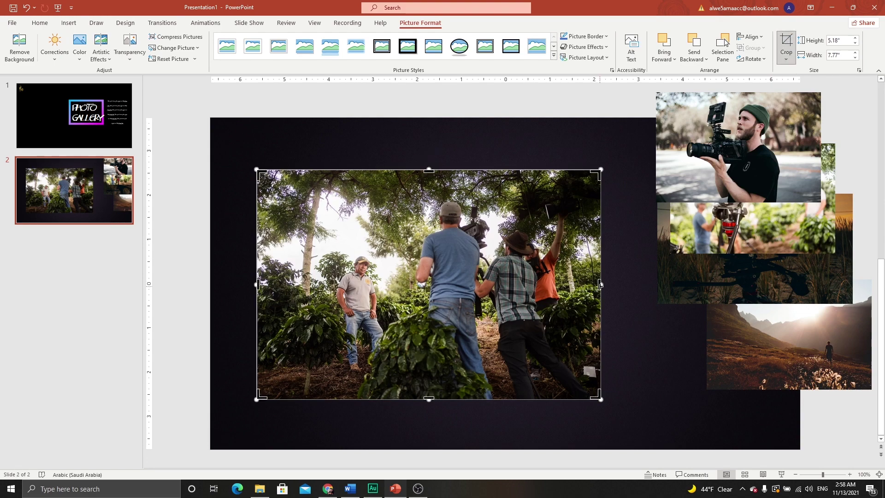
pyautogui.moveTo(599, 284); pyautogui.dragTo(538, 284)
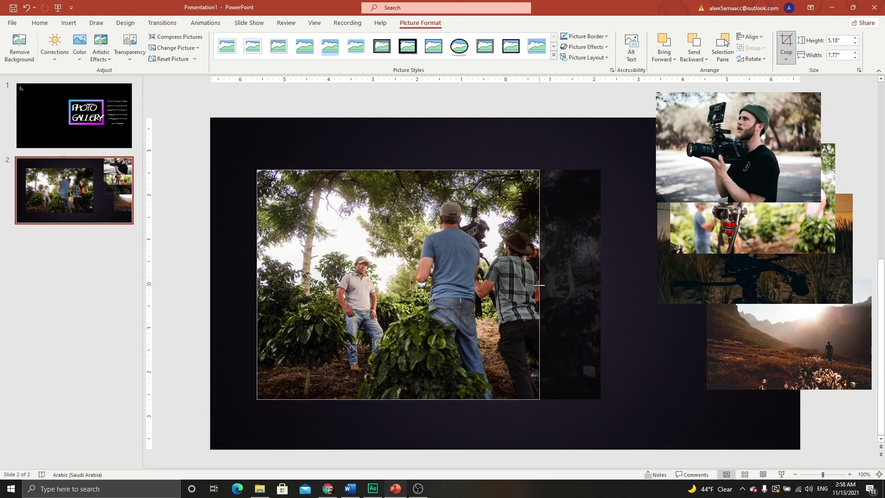
pyautogui.moveTo(257, 284); pyautogui.dragTo(317, 285)
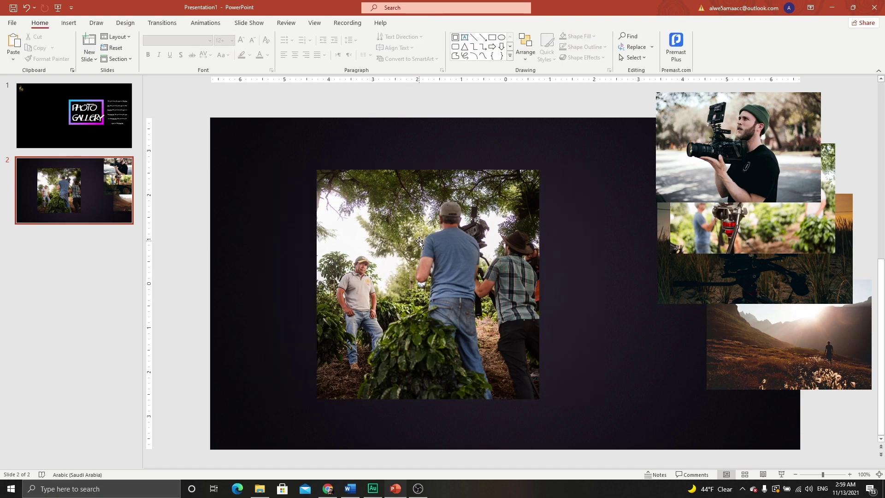
pyautogui.moveTo(452, 255); pyautogui.dragTo(404, 261)
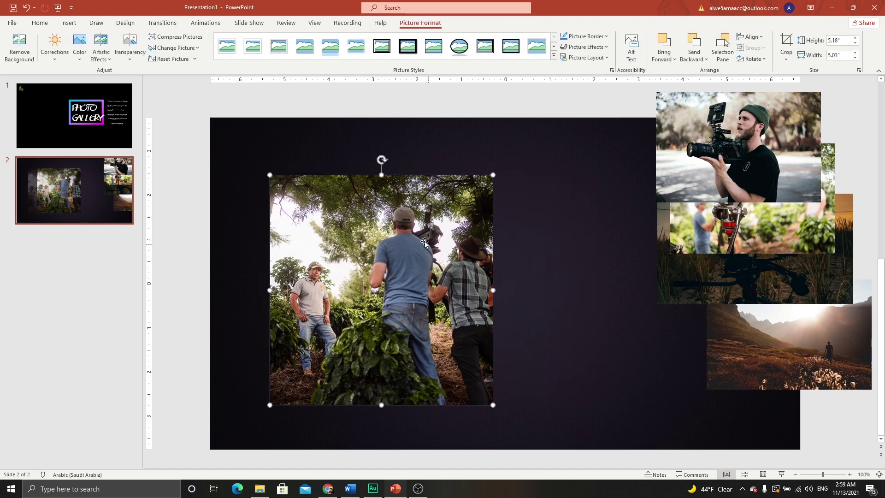
# Turn on guides, centre the farm workers photo vertically, and resize it to 5.42" by 5.26".
pyautogui.click(314, 22)
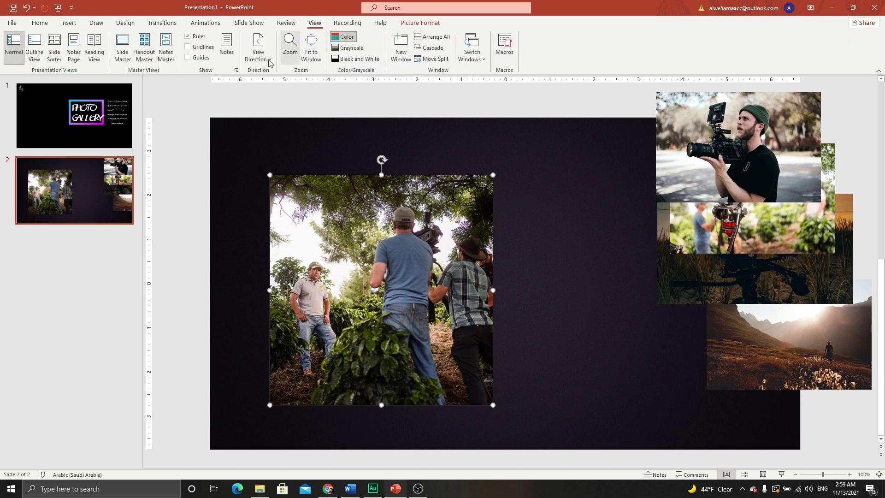
pyautogui.click(188, 57)
pyautogui.moveTo(382, 217)
pyautogui.mouseDown()
pyautogui.moveTo(382, 204)
pyautogui.moveTo(373, 216)
pyautogui.mouseUp()
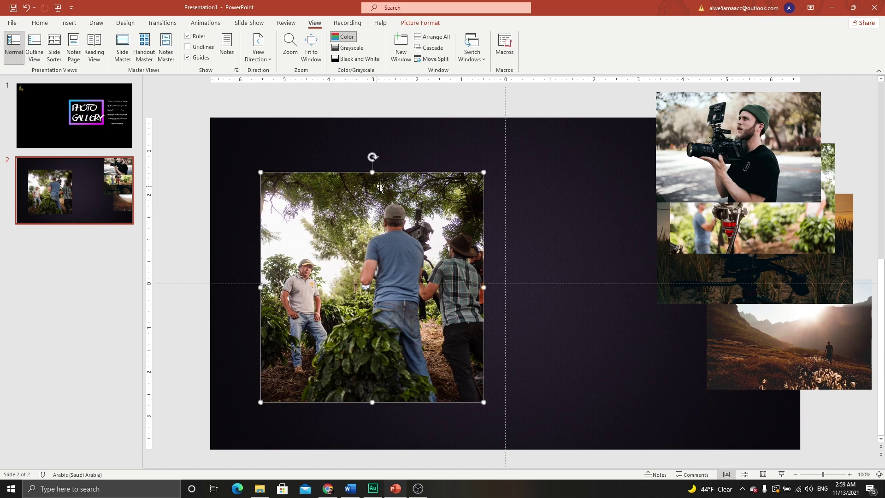
pyautogui.click(415, 23)
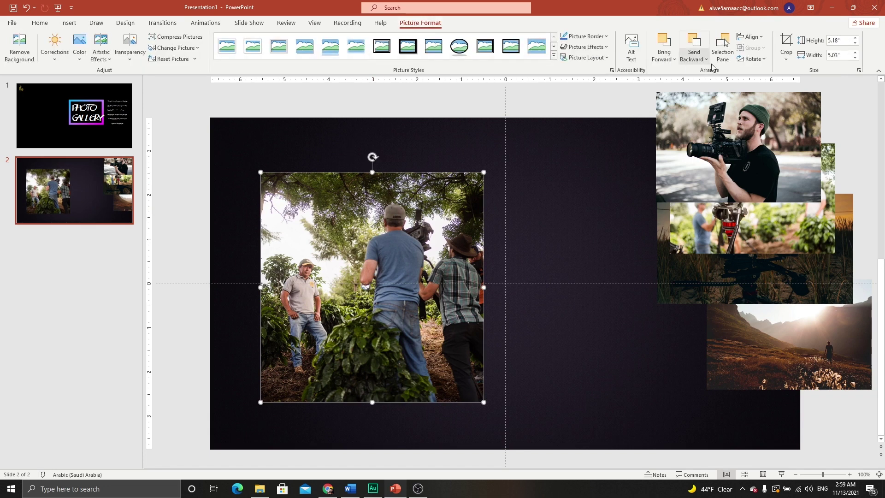
pyautogui.click(751, 37)
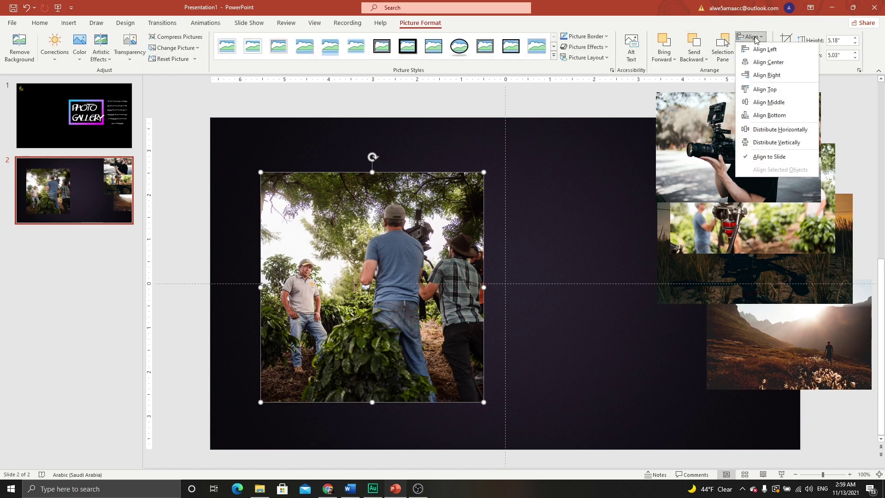
pyautogui.click(766, 101)
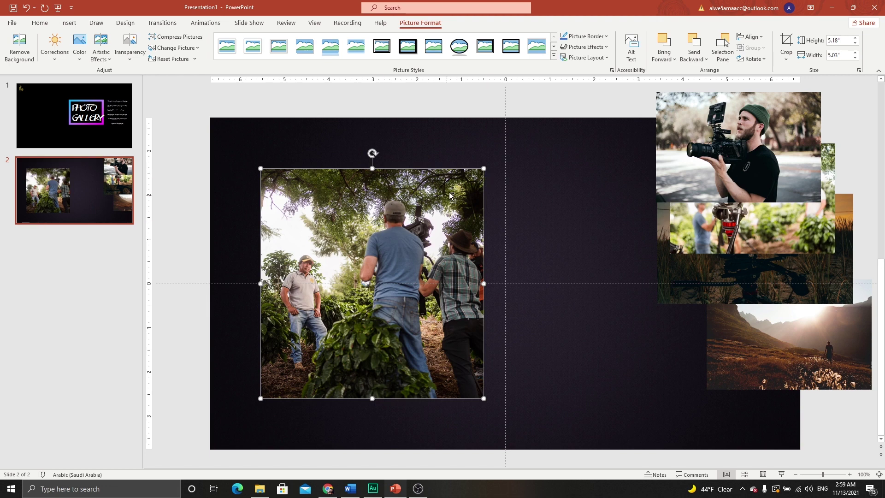
pyautogui.moveTo(484, 167); pyautogui.dragTo(504, 154)
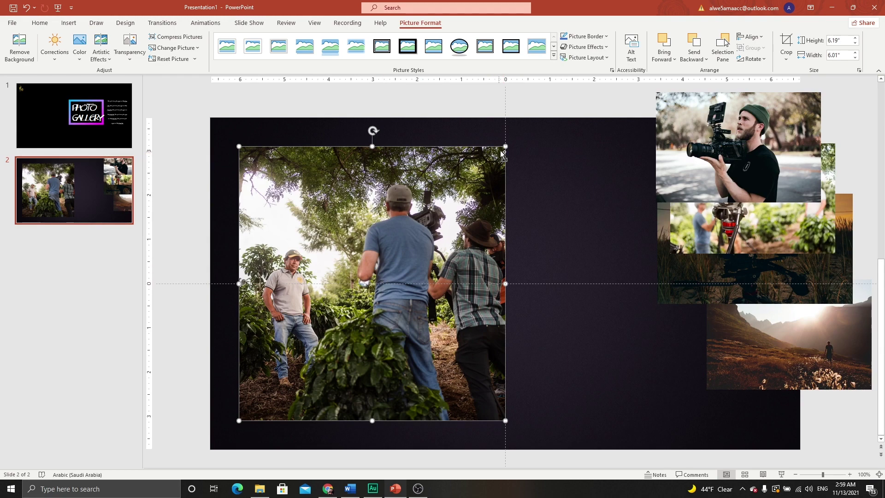
pyautogui.moveTo(504, 147); pyautogui.dragTo(489, 164)
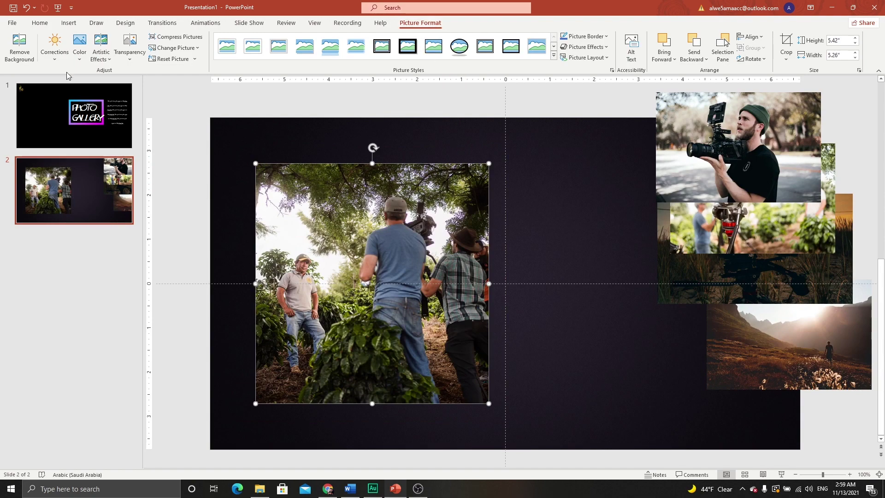
# Set the farm workers photo's colour to Saturation: 0%.
pyautogui.click(80, 60)
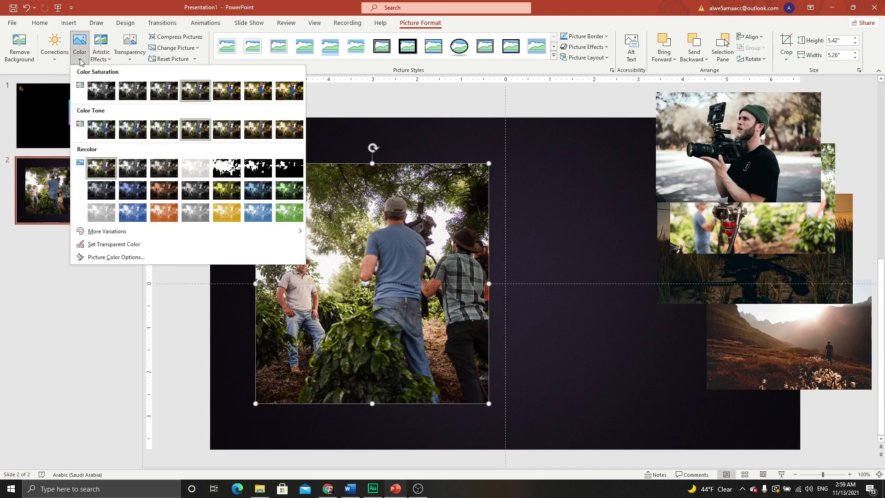
pyautogui.click(94, 91)
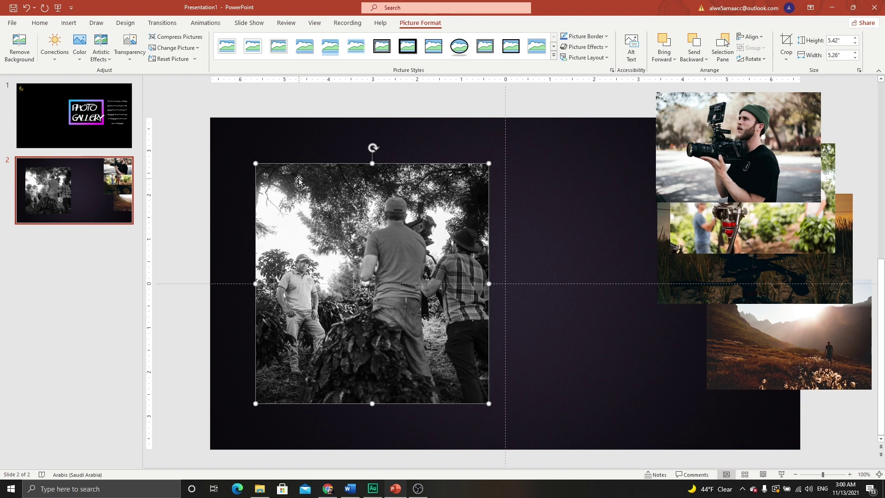
# Move the camera-man photo from the stack over the black-and-white photo and bring it forward.
pyautogui.click(714, 149)
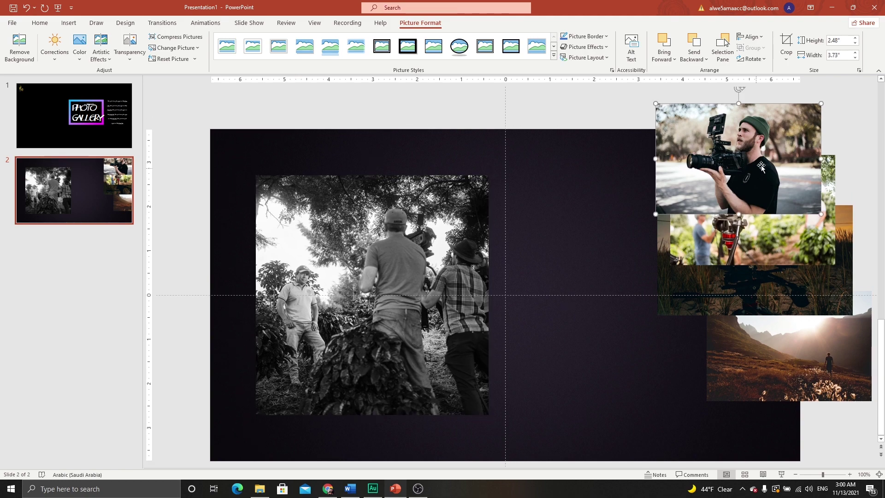
pyautogui.moveTo(759, 143)
pyautogui.mouseDown()
pyautogui.moveTo(509, 212)
pyautogui.moveTo(526, 218)
pyautogui.mouseUp()
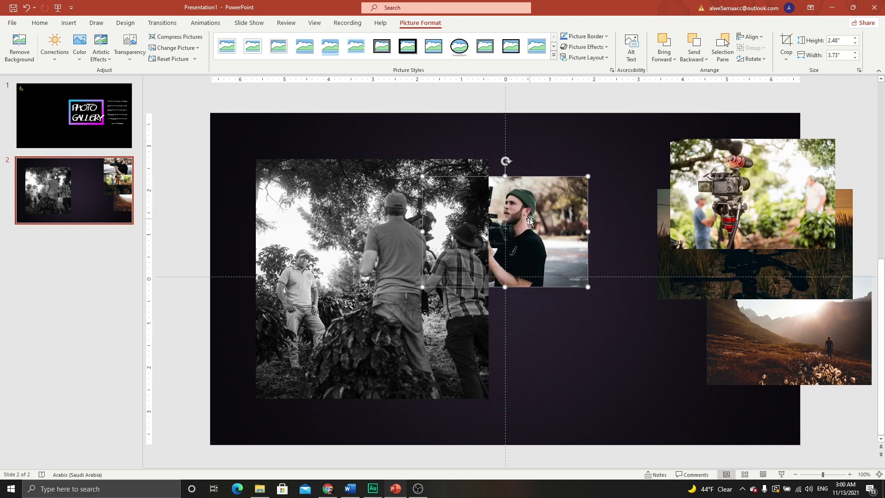
pyautogui.click(672, 39)
pyautogui.moveTo(569, 186); pyautogui.dragTo(471, 168)
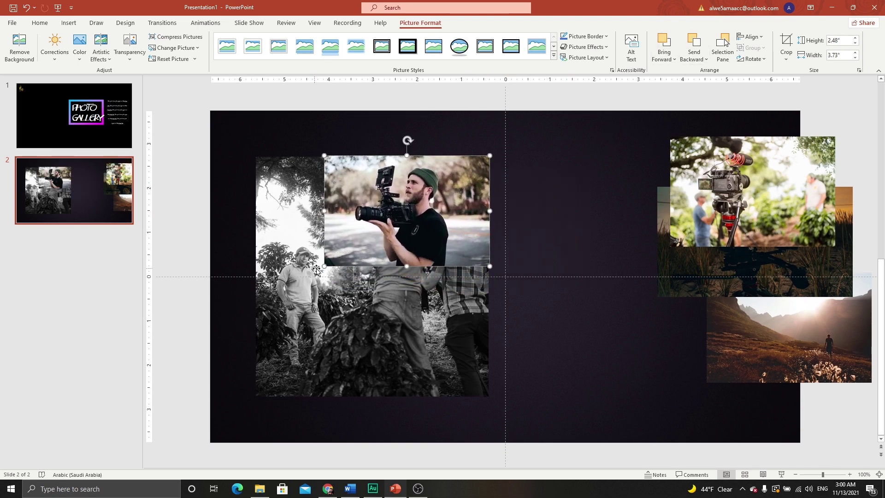
# Resize the camera-man photo, undoing the oversized attempt, to about 2.48" by 3.73".
pyautogui.moveTo(325, 266); pyautogui.dragTo(135, 397)
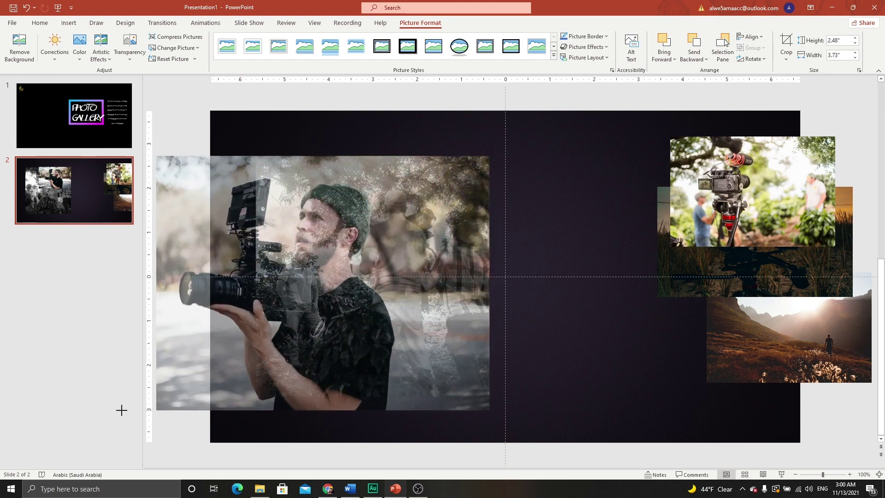
pyautogui.moveTo(135, 398); pyautogui.dragTo(123, 409)
pyautogui.moveTo(365, 351); pyautogui.dragTo(460, 360)
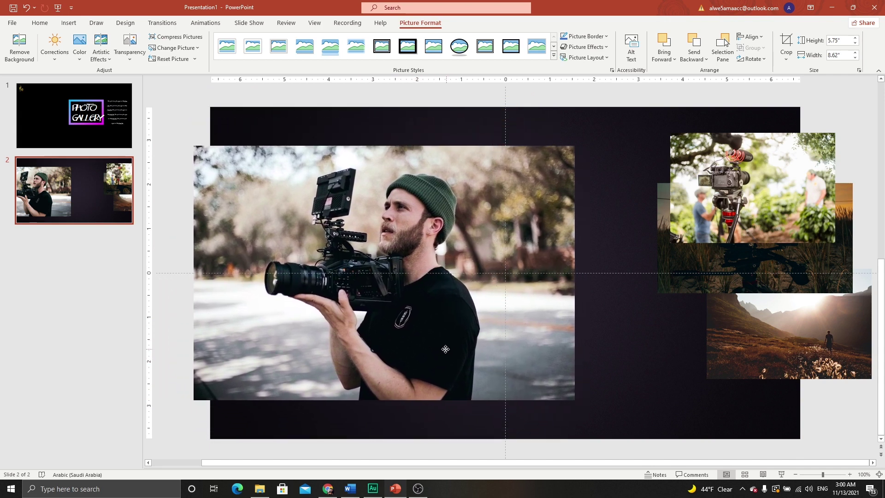
pyautogui.moveTo(460, 361)
pyautogui.mouseDown()
pyautogui.moveTo(422, 347)
pyautogui.moveTo(495, 375)
pyautogui.moveTo(409, 345)
pyautogui.moveTo(401, 326)
pyautogui.mouseUp()
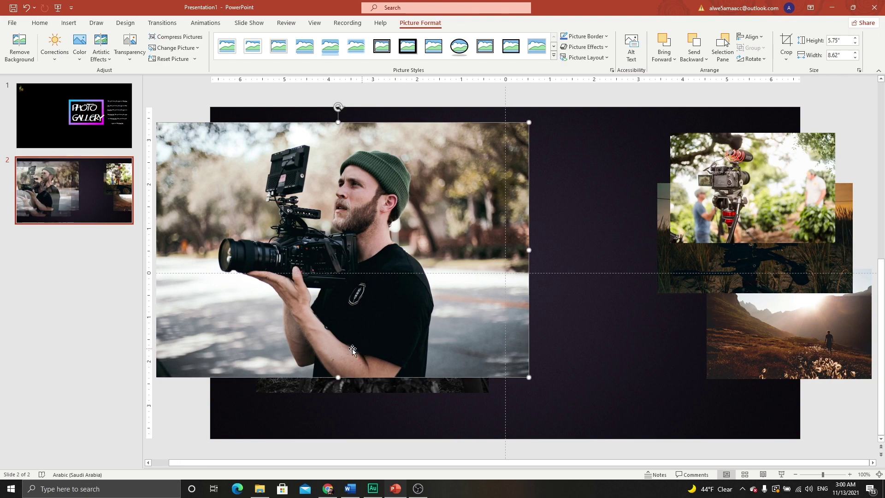
pyautogui.hotkey('ctrl', 'z')
pyautogui.hotkey('ctrl', 'z')
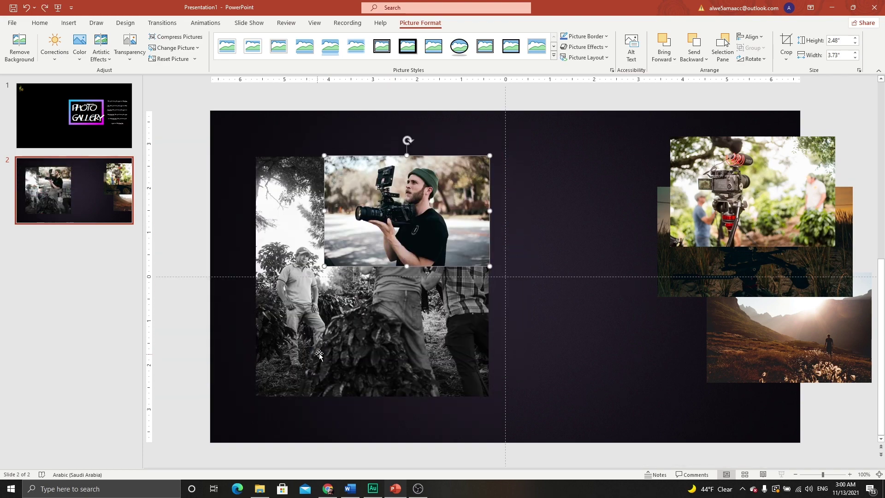
pyautogui.moveTo(323, 267); pyautogui.dragTo(298, 284)
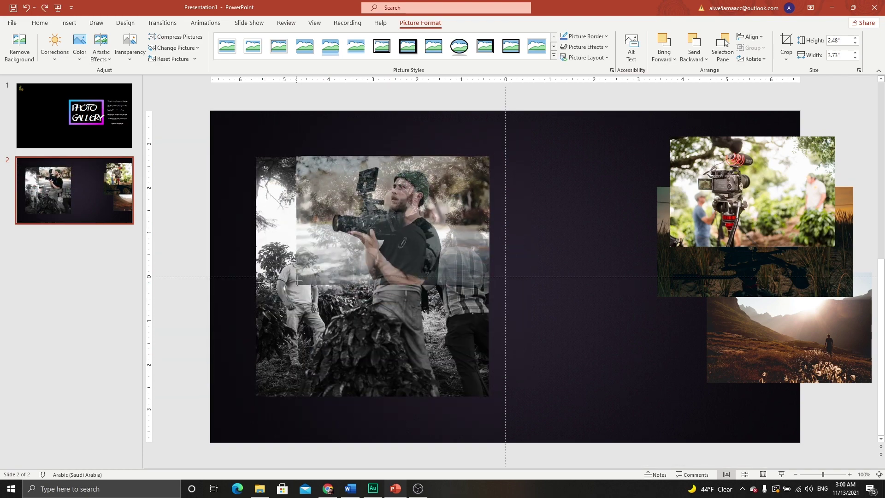
# Enlarge the camera-man photo to 5.42" by 8.13", extending past the slide's left edge.
pyautogui.moveTo(362, 221)
pyautogui.mouseDown()
pyautogui.moveTo(358, 235)
pyautogui.moveTo(362, 224)
pyautogui.mouseUp()
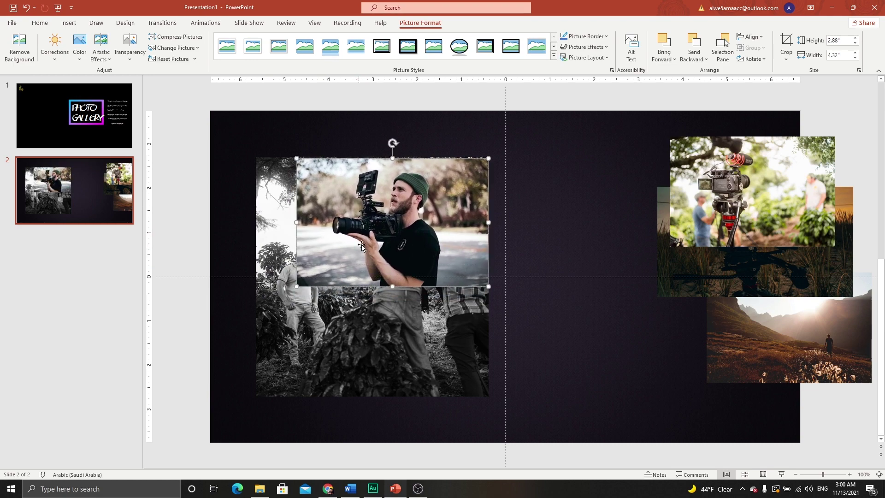
pyautogui.moveTo(300, 286); pyautogui.dragTo(165, 396)
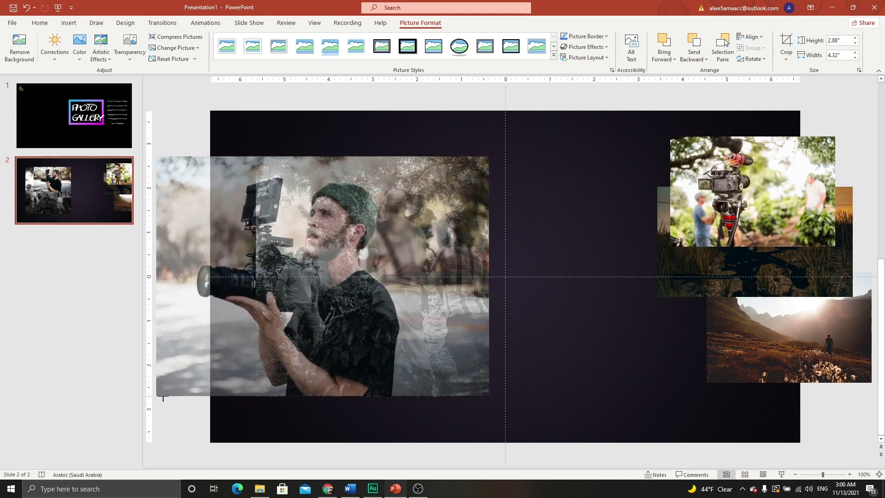
pyautogui.moveTo(165, 397); pyautogui.dragTo(165, 397)
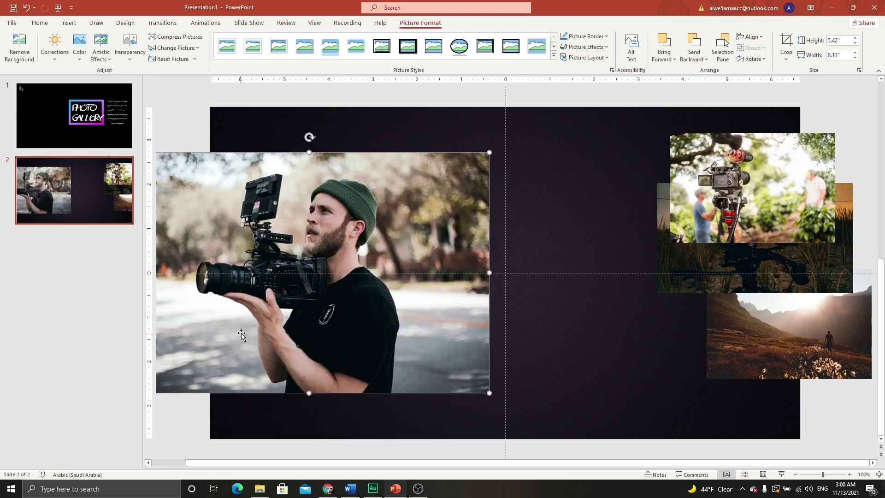
# Crop the camera-man photo's sides to a near-square 5.42" by 5.31" over the black-and-white photo.
pyautogui.click(784, 40)
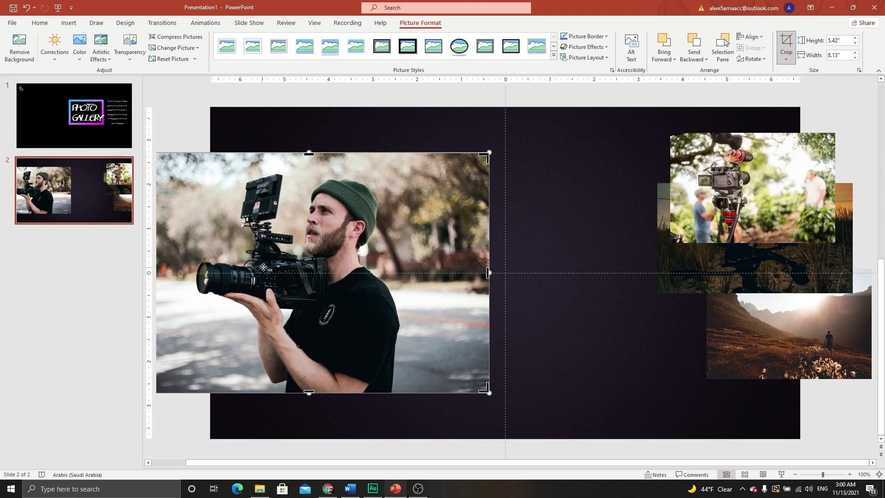
pyautogui.scroll(-3, 284, 262)
pyautogui.moveTo(235, 277)
pyautogui.mouseDown()
pyautogui.moveTo(341, 263)
pyautogui.moveTo(330, 263)
pyautogui.mouseUp()
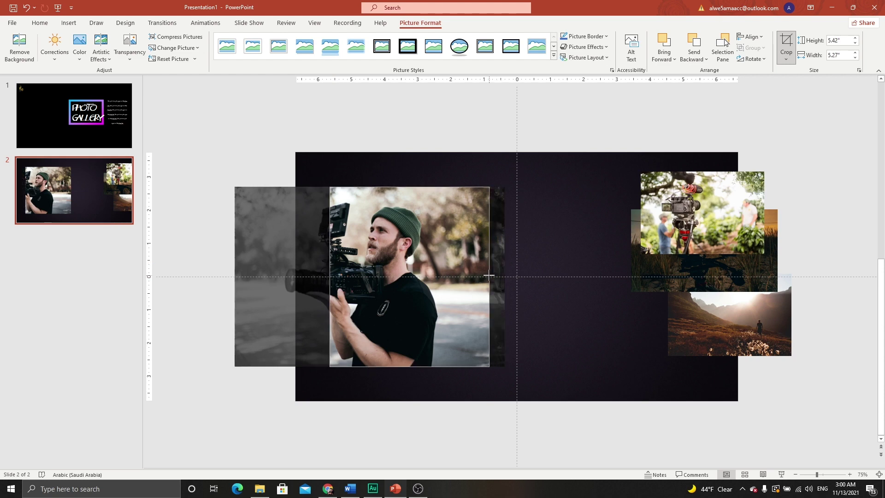
pyautogui.moveTo(504, 277); pyautogui.dragTo(508, 276)
pyautogui.scroll(3, 359, 233)
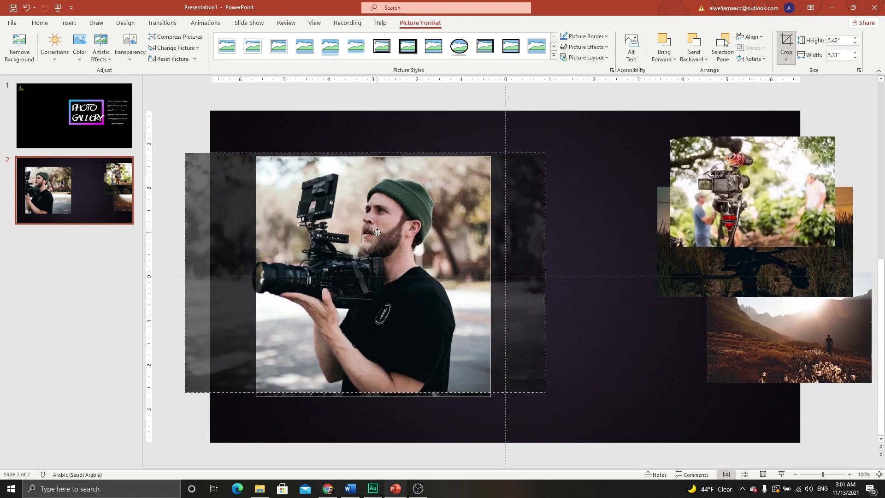
pyautogui.moveTo(356, 232); pyautogui.dragTo(389, 235)
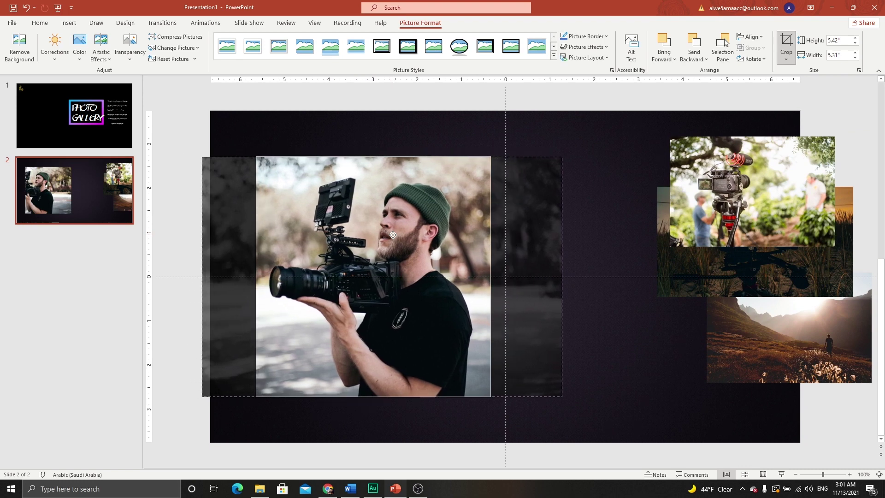
pyautogui.moveTo(388, 235); pyautogui.dragTo(397, 236)
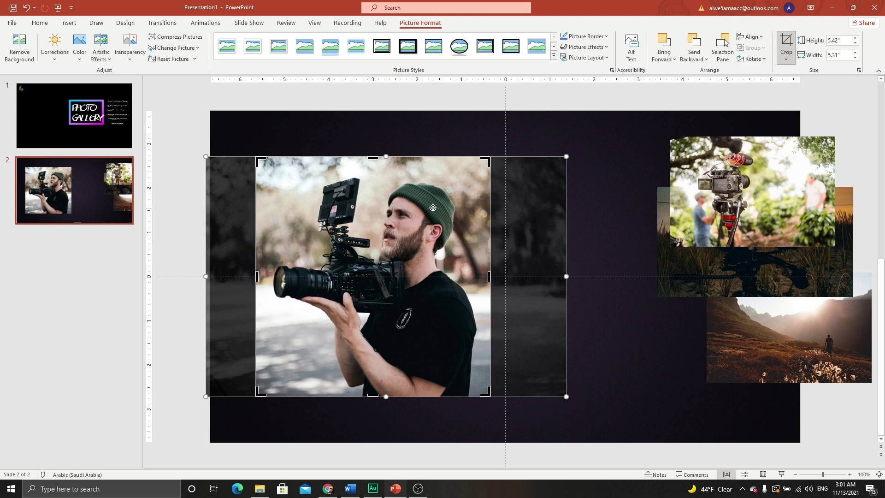
pyautogui.click(190, 129)
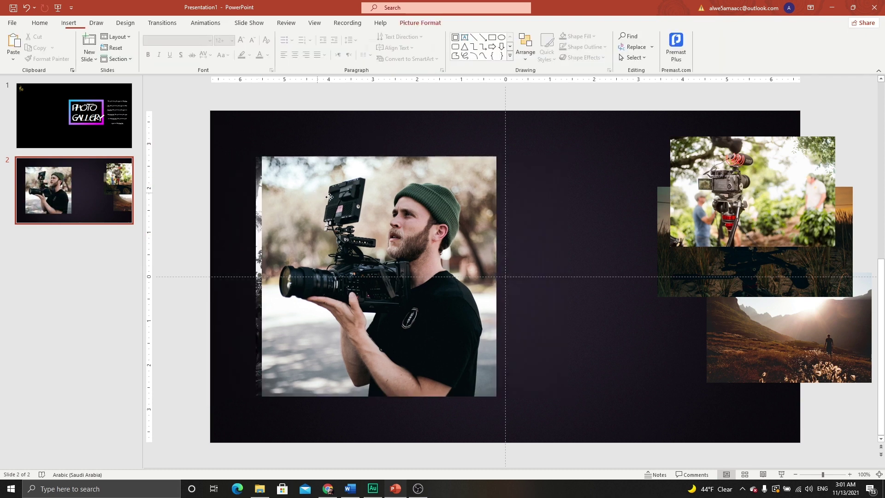
# Move the camera-man photo right and shrink it to 4.31" by 4.22".
pyautogui.moveTo(310, 192); pyautogui.dragTo(448, 209)
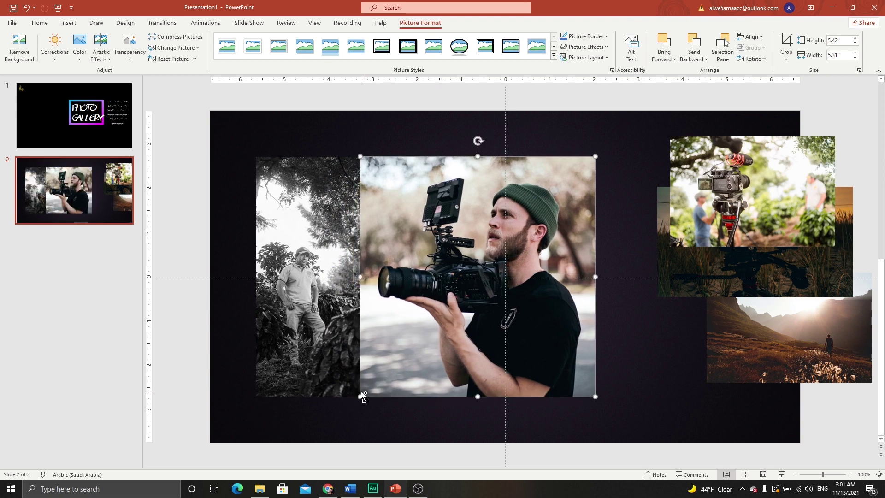
pyautogui.moveTo(359, 397); pyautogui.dragTo(398, 370)
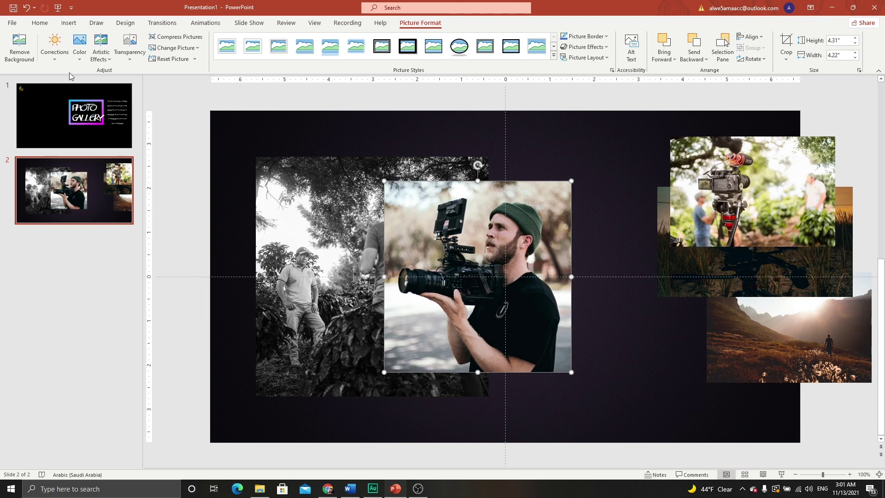
# Make the camera-man photo greyscale, blurred and semi-transparent, then send it behind the black-and-white photo.
pyautogui.click(83, 61)
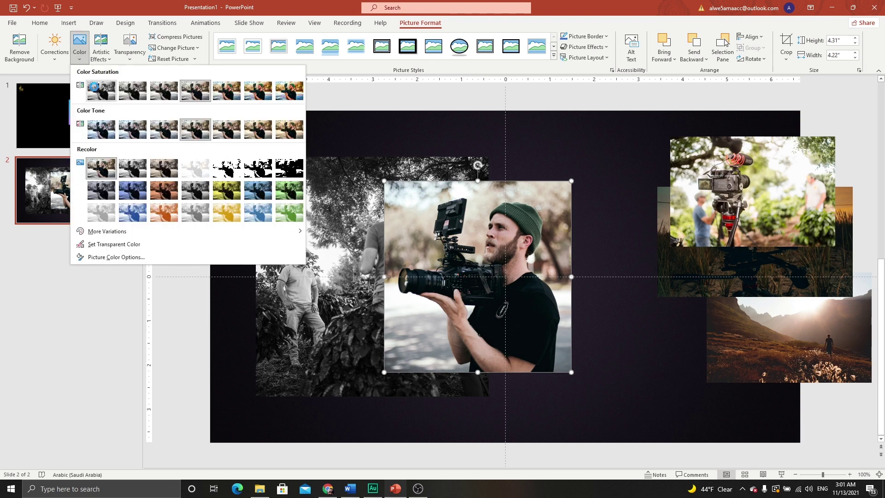
pyautogui.click(94, 87)
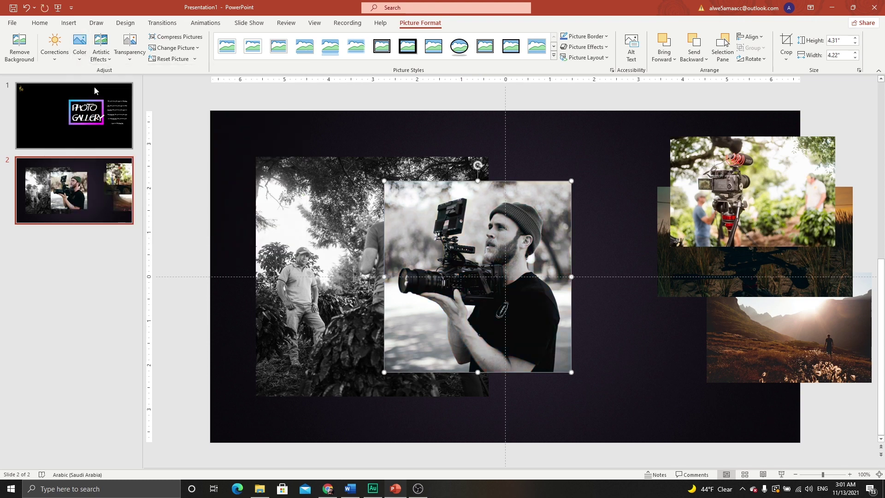
pyautogui.click(112, 60)
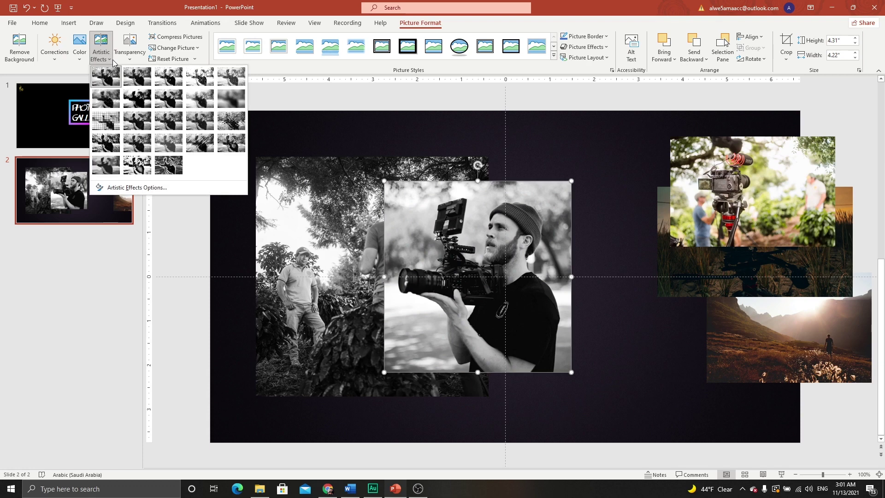
pyautogui.click(228, 99)
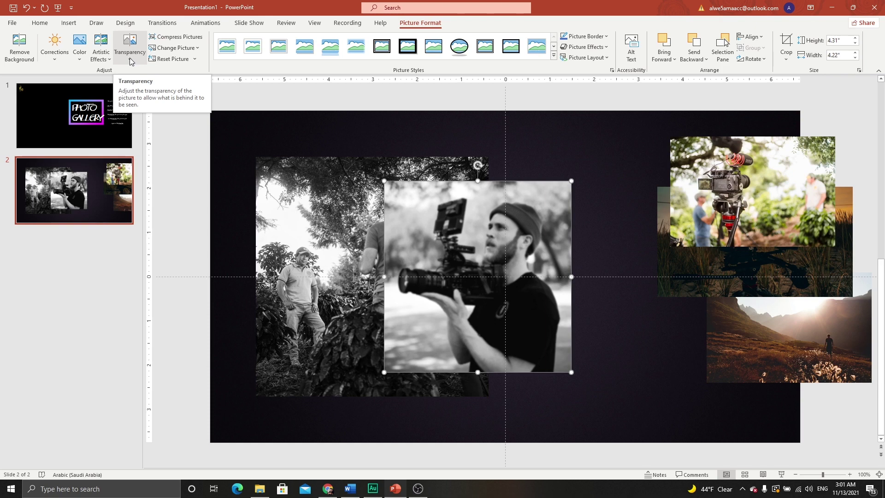
pyautogui.click(130, 59)
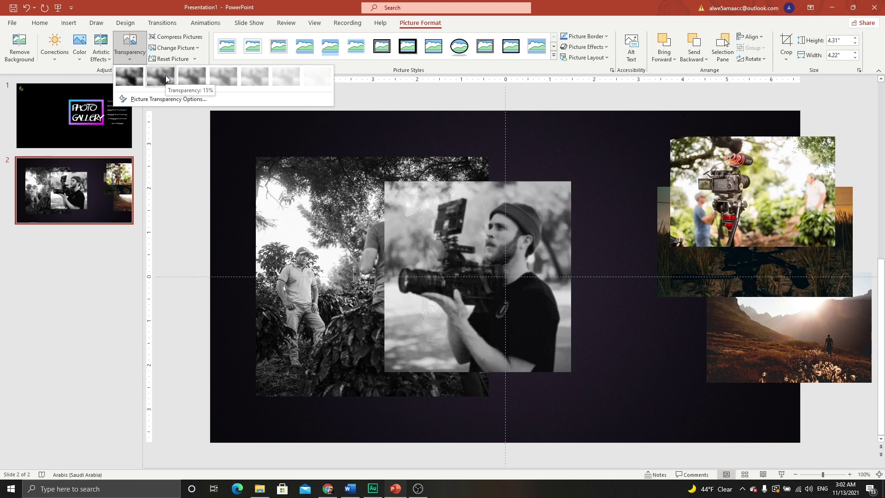
pyautogui.click(189, 75)
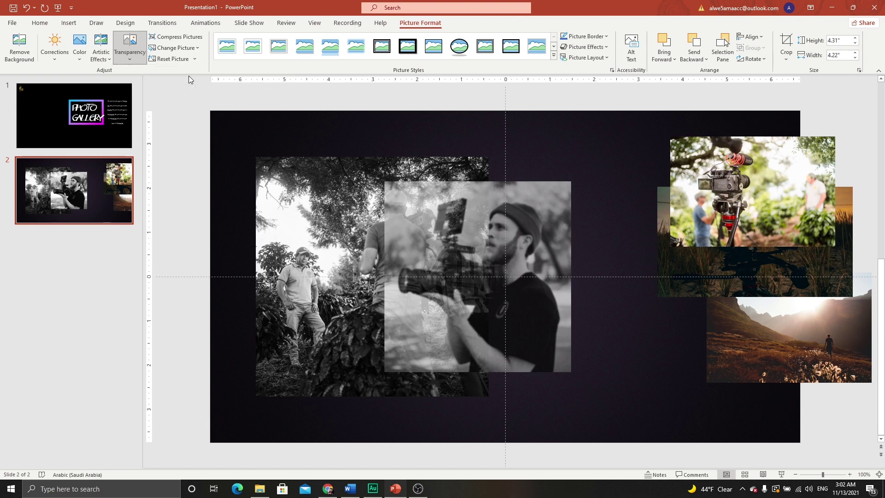
pyautogui.click(700, 43)
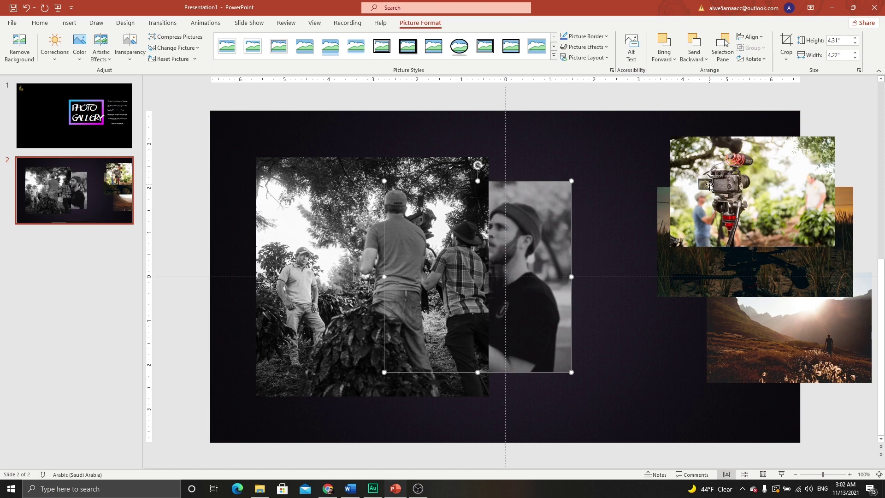
# Move the tripod-camera photo in front of the crew photo and enlarge it to 5.43" by 8.15".
pyautogui.moveTo(710, 186); pyautogui.dragTo(456, 223)
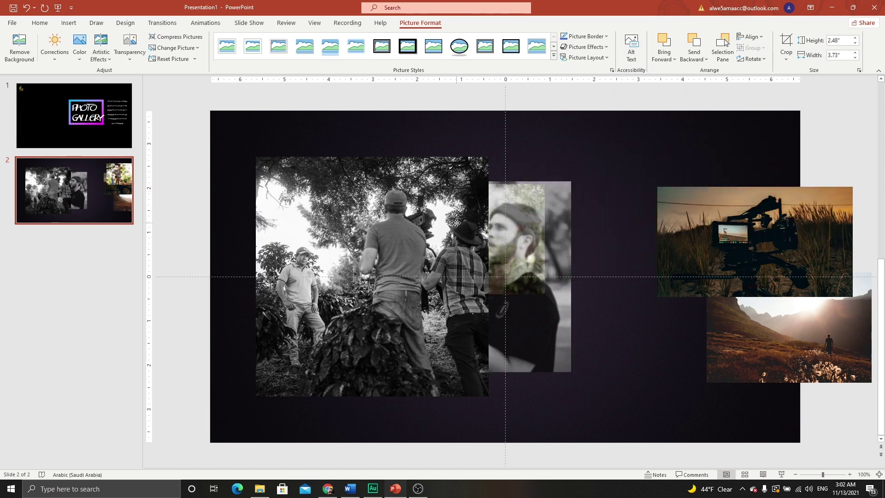
pyautogui.click(666, 43)
pyautogui.click(666, 42)
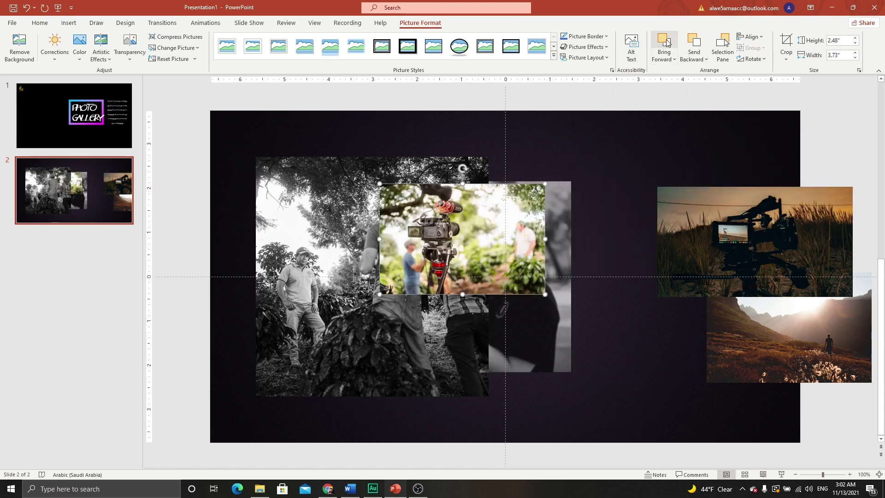
pyautogui.moveTo(437, 233); pyautogui.dragTo(382, 206)
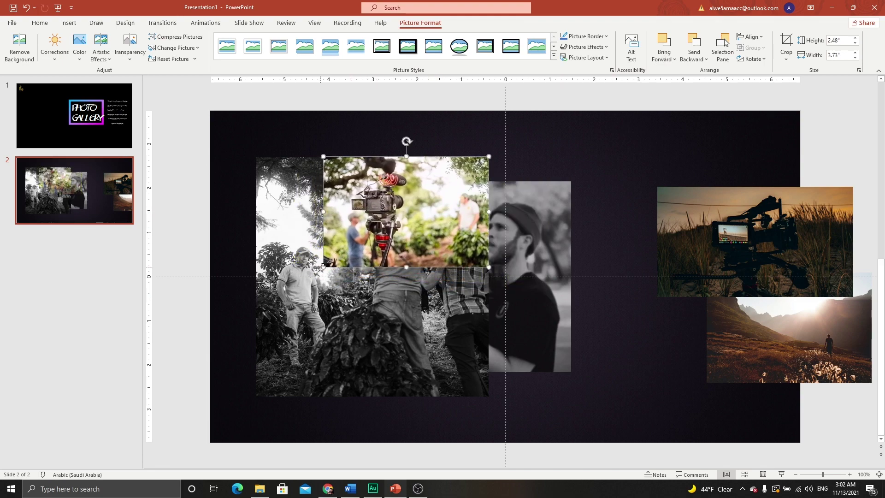
pyautogui.moveTo(323, 267); pyautogui.dragTo(169, 398)
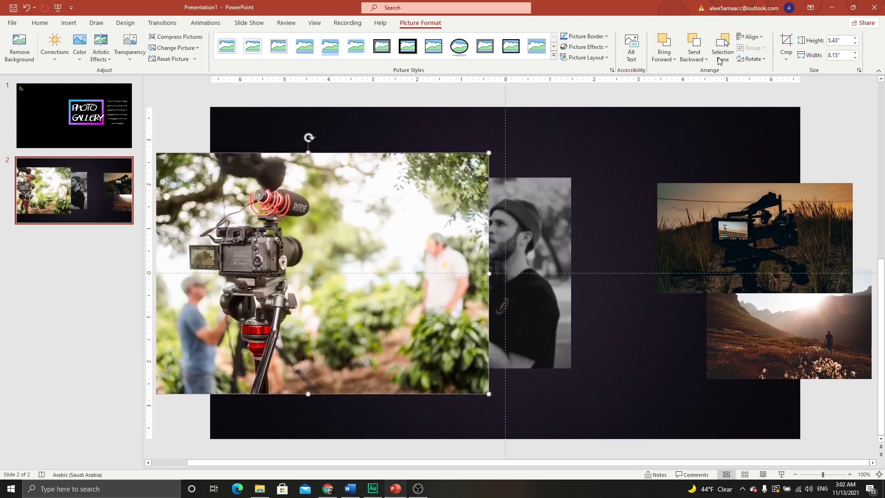
# Crop the left side of the tripod-camera photo to a near-square 5.43" by 5.24".
pyautogui.click(790, 42)
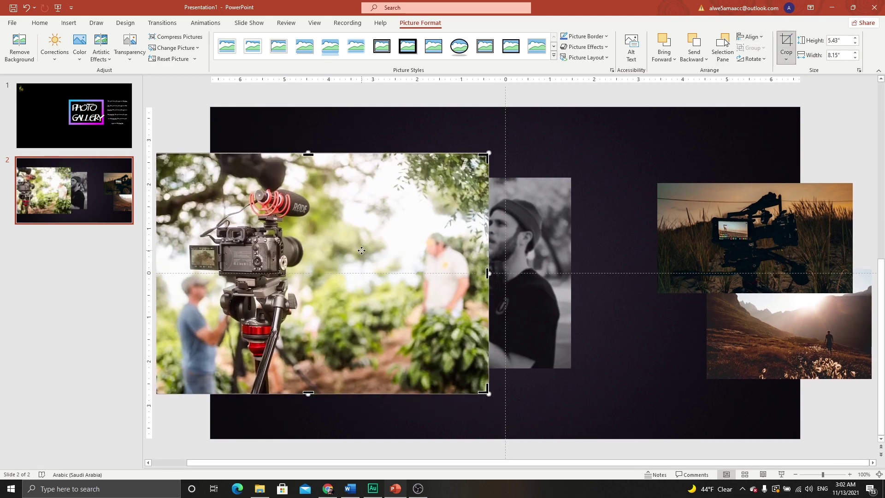
pyautogui.scroll(-2, 362, 251)
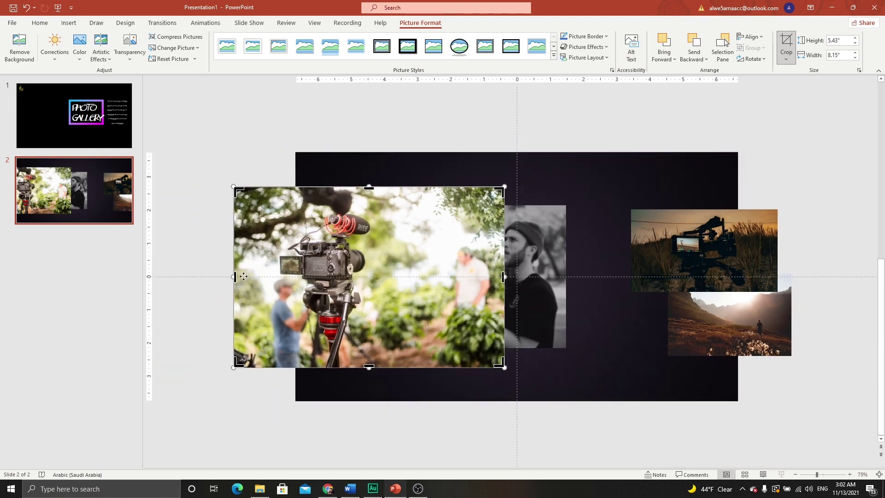
pyautogui.moveTo(234, 276); pyautogui.dragTo(329, 258)
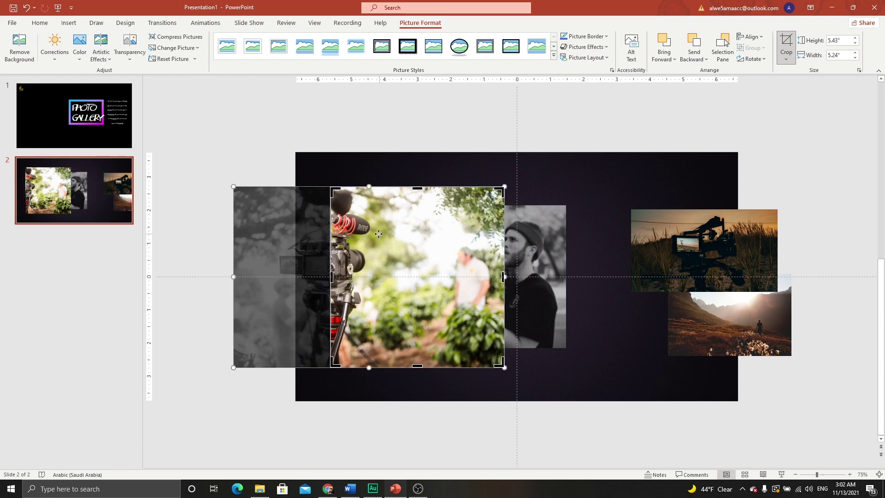
pyautogui.moveTo(368, 233); pyautogui.dragTo(462, 232)
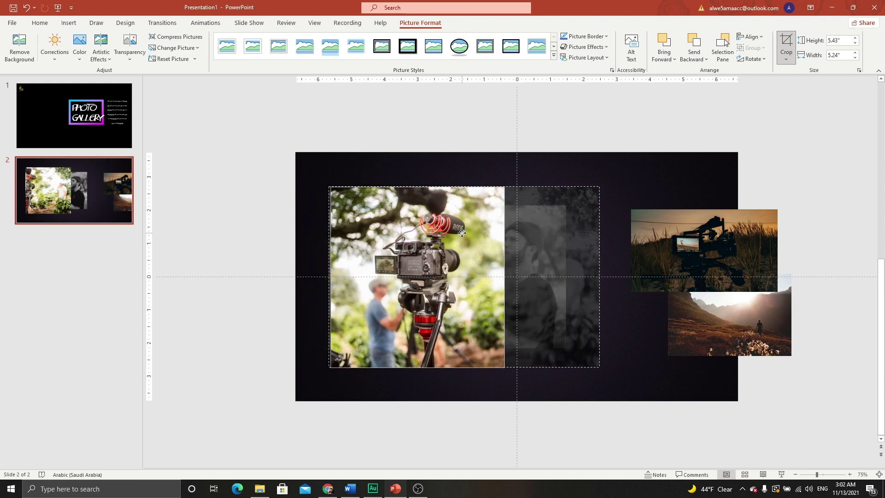
pyautogui.moveTo(462, 232); pyautogui.dragTo(462, 233)
pyautogui.click(399, 134)
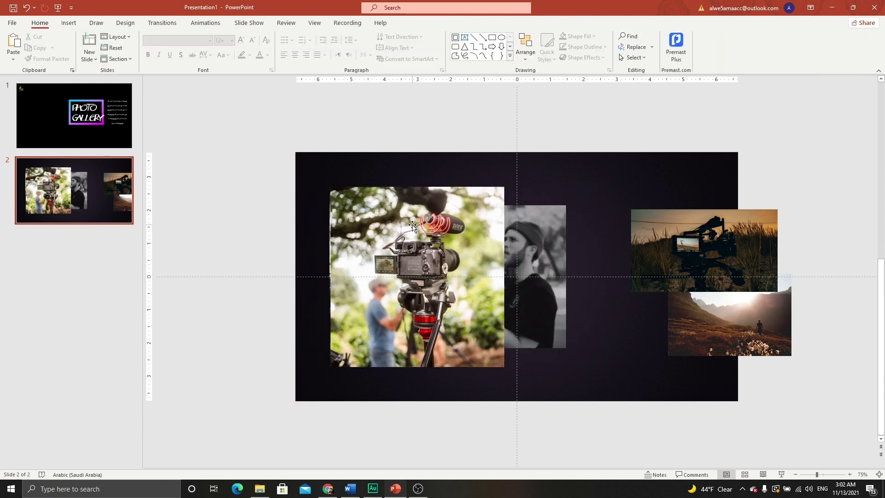
pyautogui.click(449, 242)
pyautogui.keyDown('ctrl'); pyautogui.scroll(3, 450, 241); pyautogui.keyUp('ctrl')
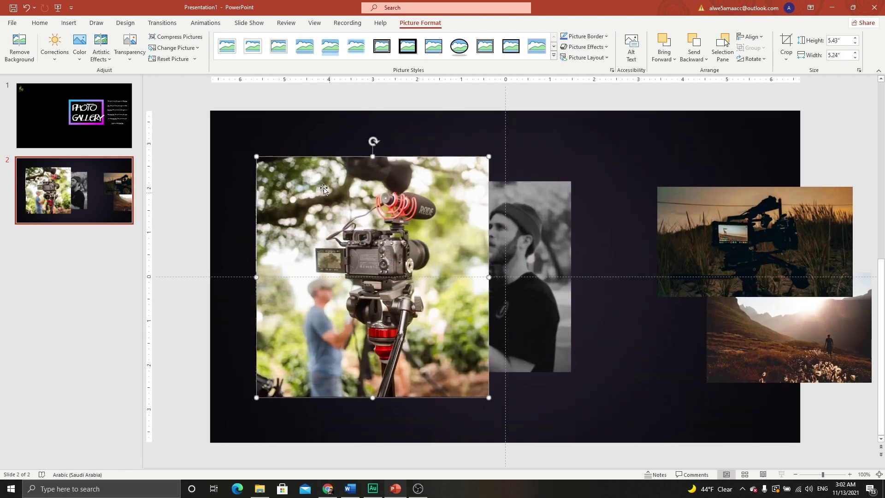
# Give the tripod-camera photo Saturation 0%, the Blur artistic effect and the fourth transparency preset.
pyautogui.click(79, 46)
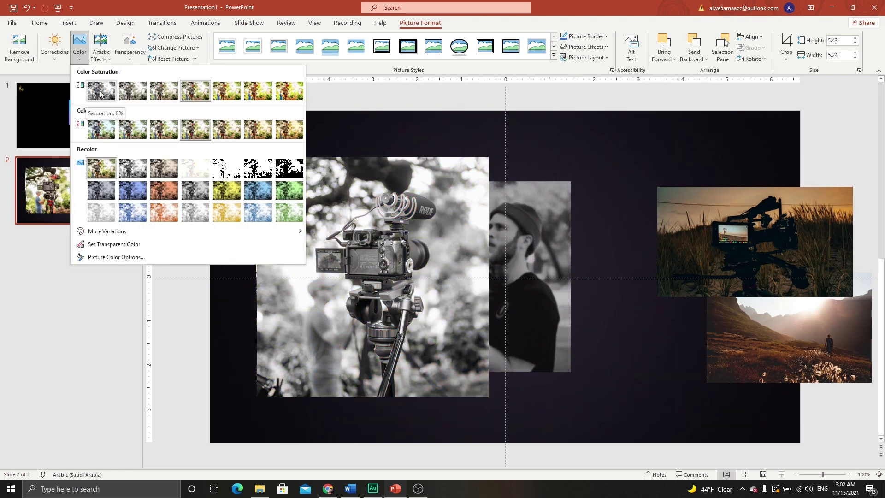
pyautogui.click(100, 93)
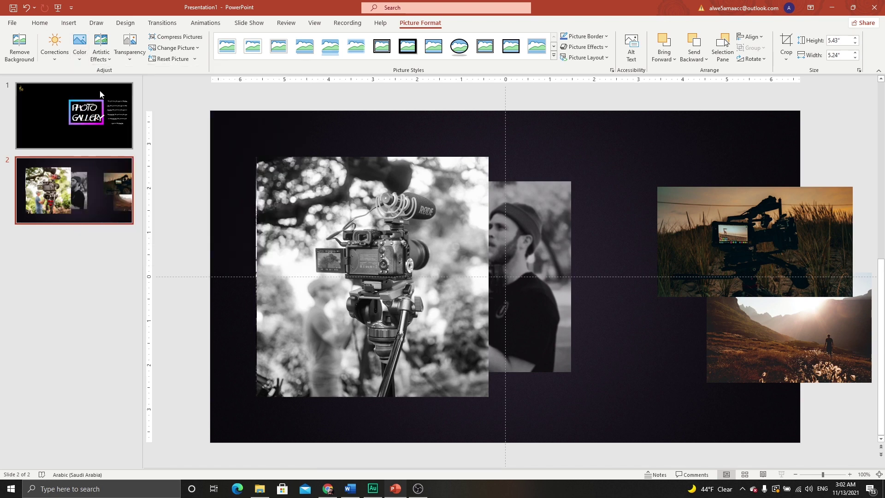
pyautogui.click(106, 60)
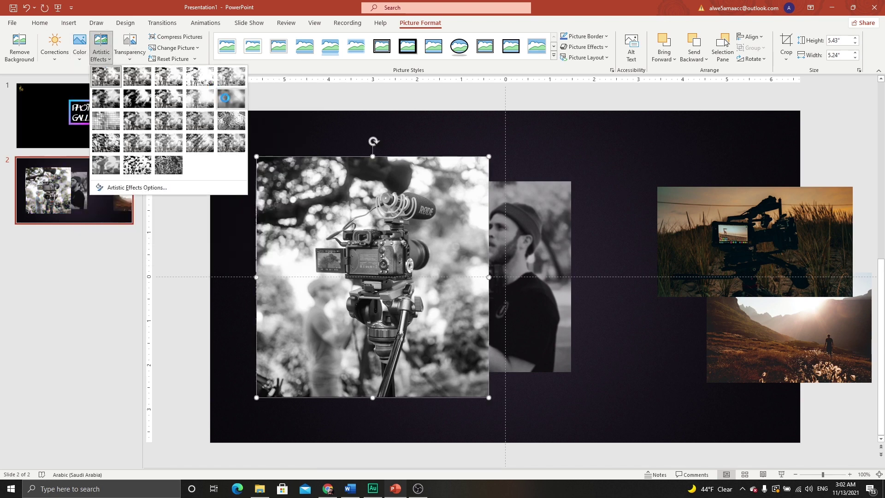
pyautogui.click(225, 98)
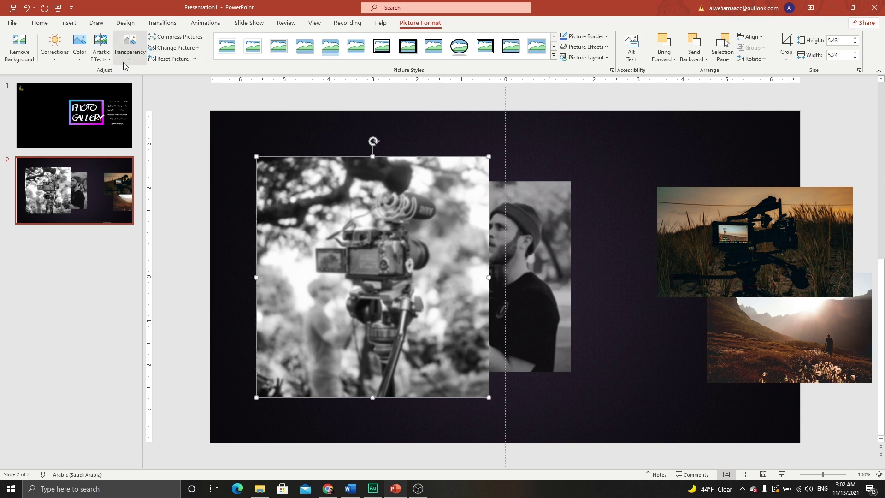
pyautogui.click(123, 63)
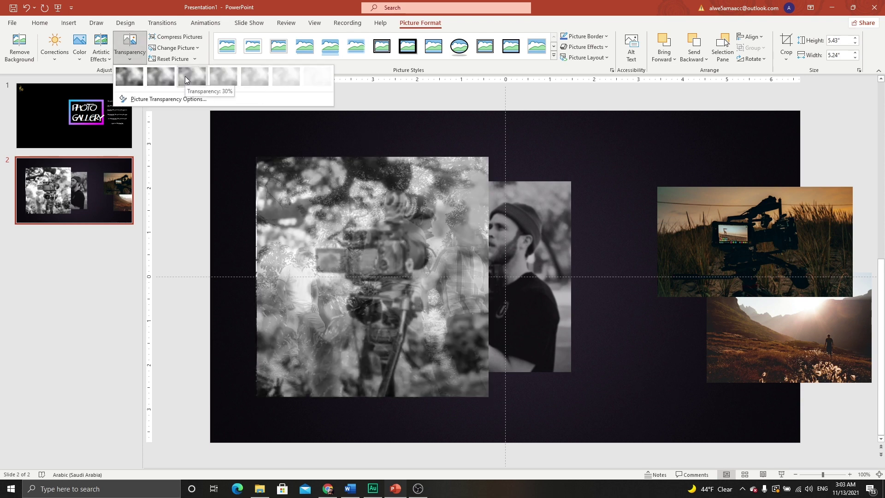
pyautogui.click(230, 76)
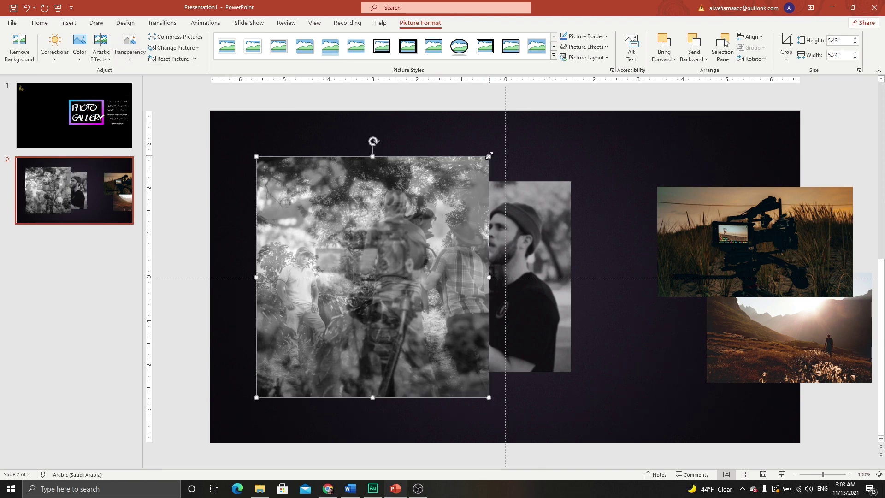
# Shrink the blurred photo, move it onto the beanie portrait and send it to the back.
pyautogui.moveTo(488, 156); pyautogui.dragTo(447, 201)
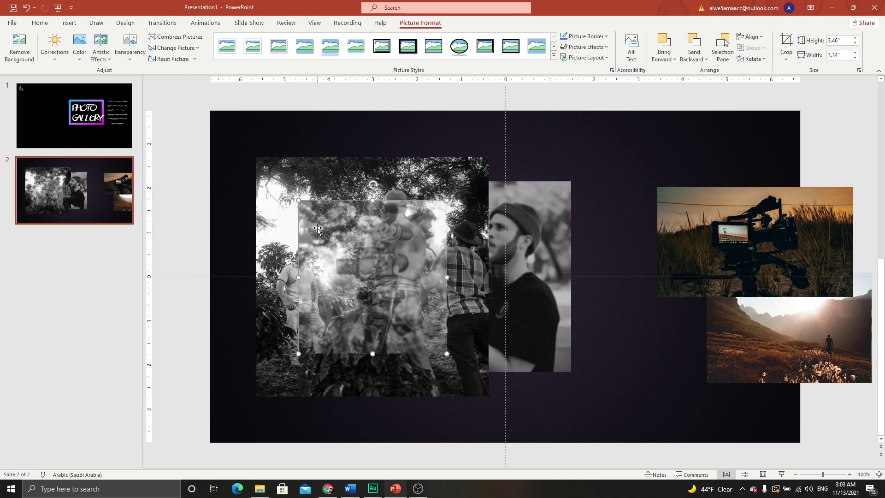
pyautogui.moveTo(319, 228); pyautogui.dragTo(498, 227)
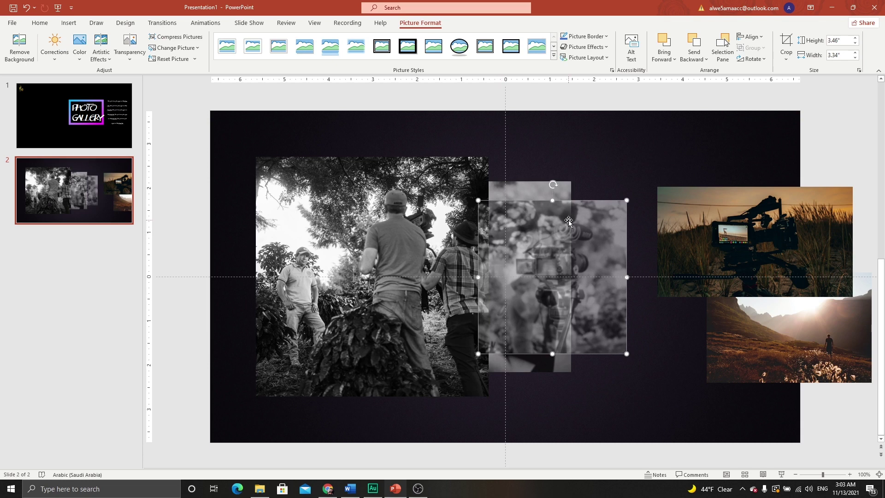
pyautogui.click(697, 61)
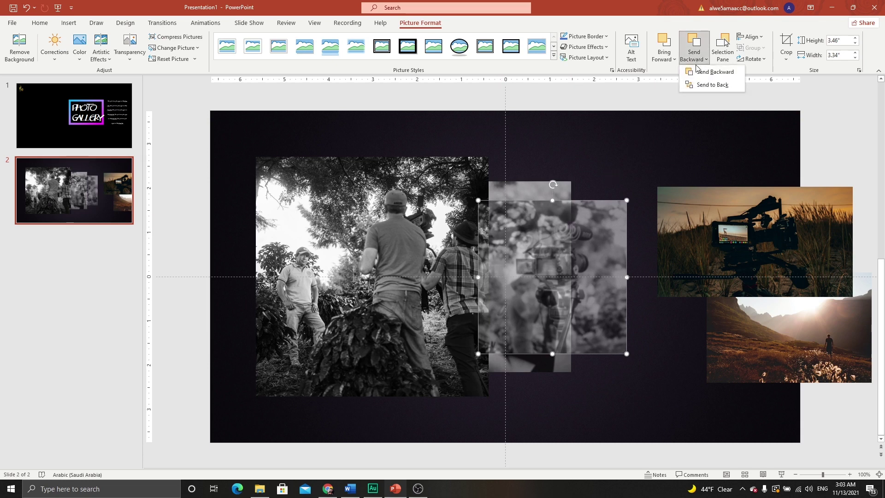
pyautogui.click(708, 86)
pyautogui.press('Escape')
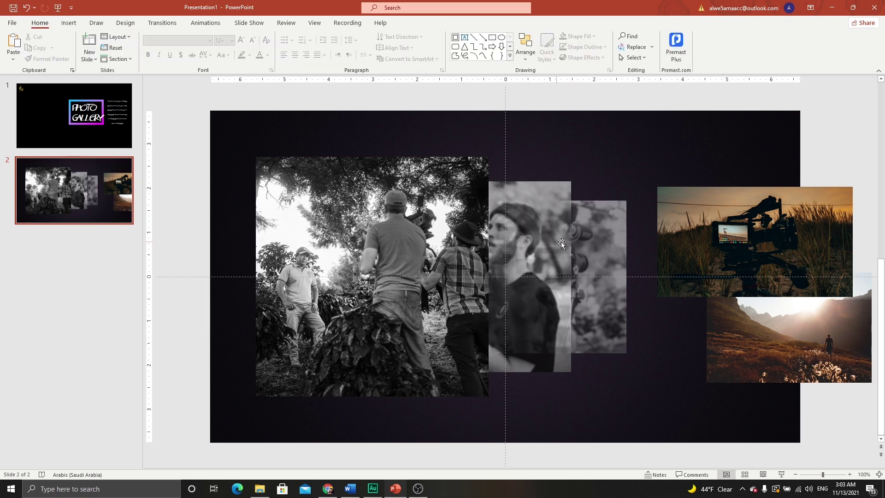
# Move the sunset camera photo into the centre stack and bring it to the front.
pyautogui.click(736, 212)
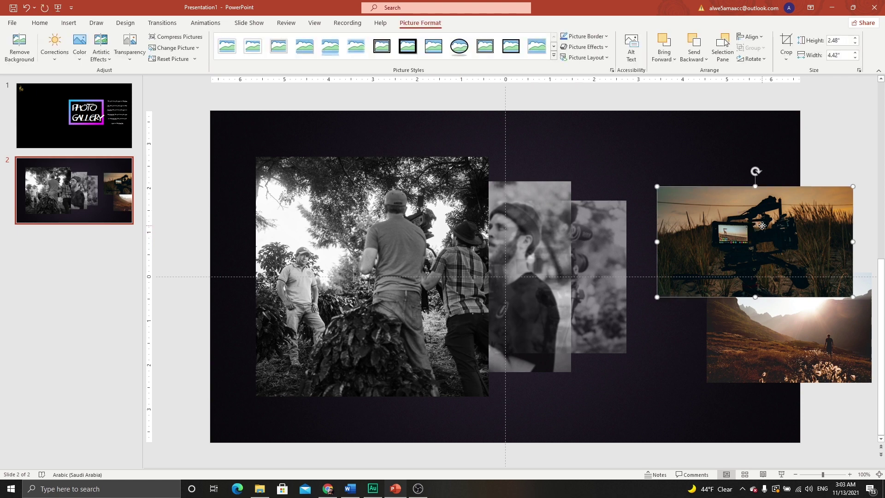
pyautogui.moveTo(763, 225)
pyautogui.mouseDown()
pyautogui.moveTo(698, 214)
pyautogui.moveTo(481, 233)
pyautogui.mouseUp()
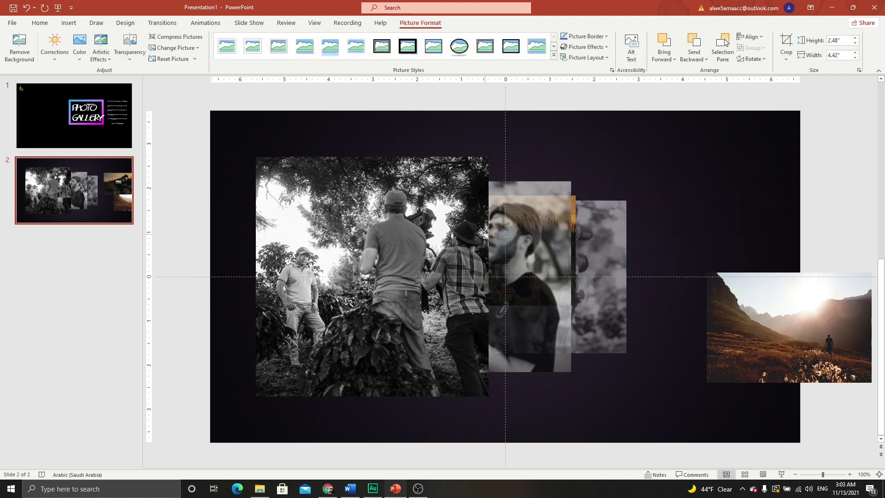
pyautogui.click(671, 59)
pyautogui.click(682, 89)
# Place the sunset photo over the grayscale people photo and enlarge it from its corner.
pyautogui.moveTo(489, 233)
pyautogui.mouseDown()
pyautogui.moveTo(379, 207)
pyautogui.moveTo(395, 201)
pyautogui.mouseUp()
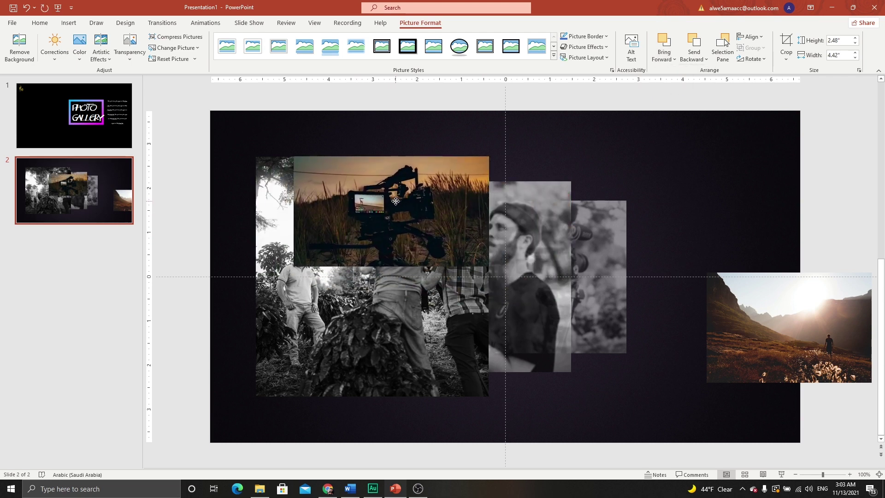
pyautogui.moveTo(395, 201); pyautogui.dragTo(395, 201)
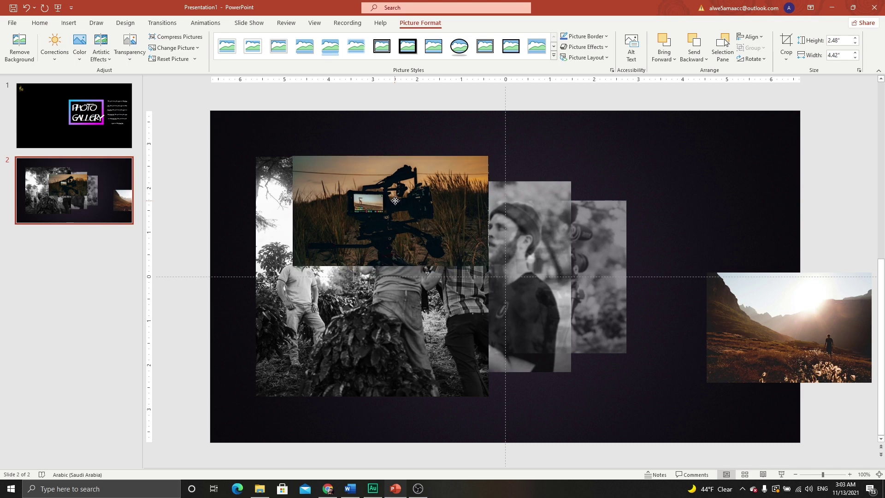
pyautogui.moveTo(293, 266)
pyautogui.mouseDown()
pyautogui.moveTo(179, 348)
pyautogui.moveTo(132, 397)
pyautogui.mouseUp()
# Crop the left side of the sunset photo to a near-square 5.44" by 5.25".
pyautogui.click(786, 45)
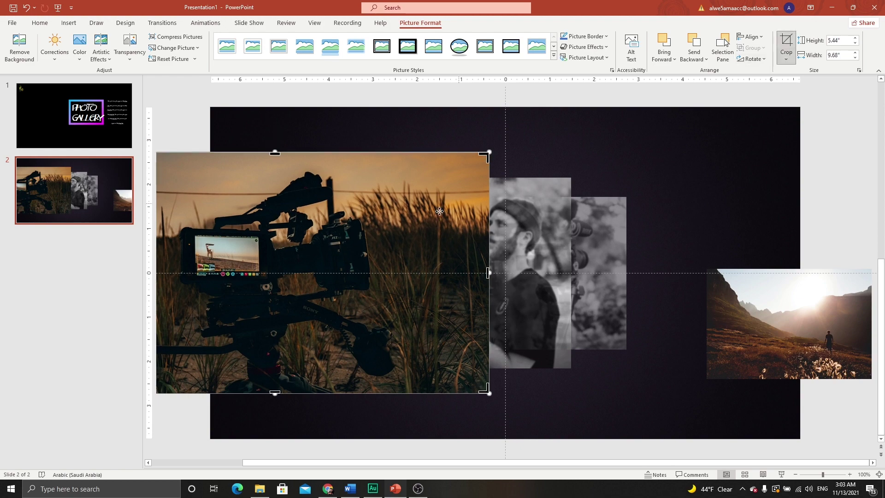
pyautogui.scroll(-3, 343, 250)
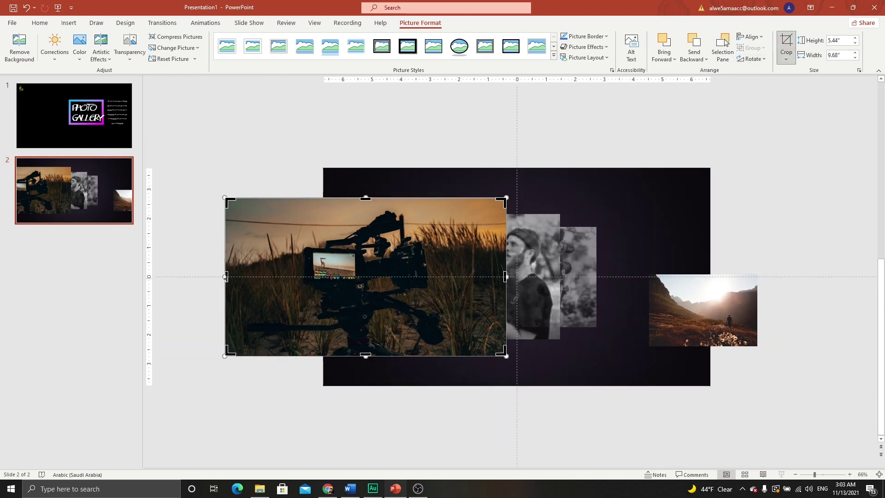
pyautogui.moveTo(226, 276)
pyautogui.mouseDown()
pyautogui.moveTo(353, 273)
pyautogui.moveTo(424, 249)
pyautogui.moveTo(452, 251)
pyautogui.mouseUp()
pyautogui.click(414, 180)
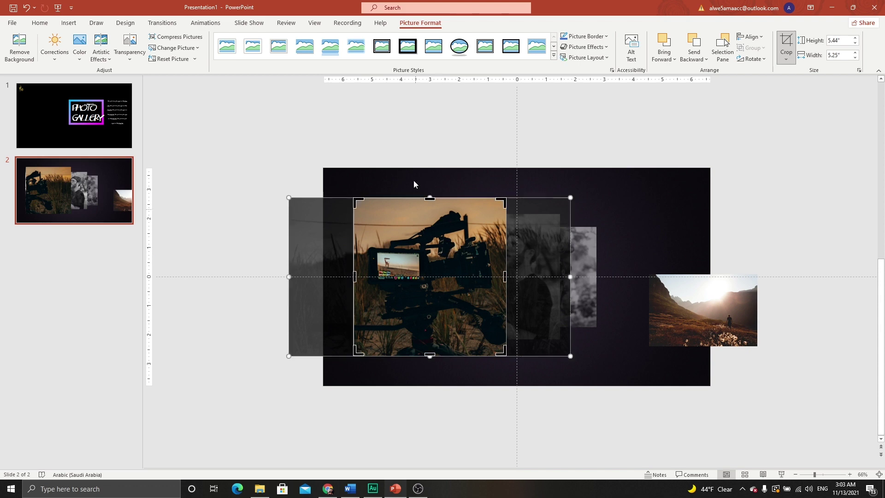
pyautogui.click(413, 148)
pyautogui.click(421, 262)
pyautogui.scroll(3, 420, 262)
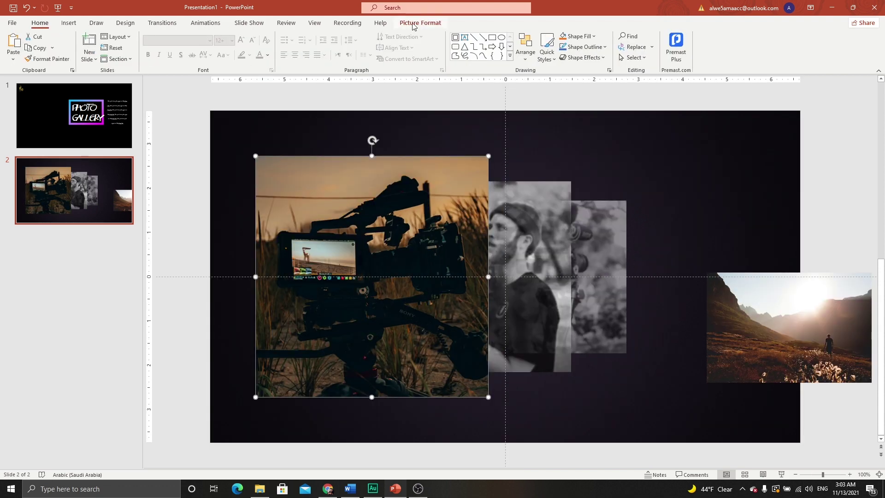
# Make the sunset photo greyscale, blurred and 65% transparent.
pyautogui.click(79, 44)
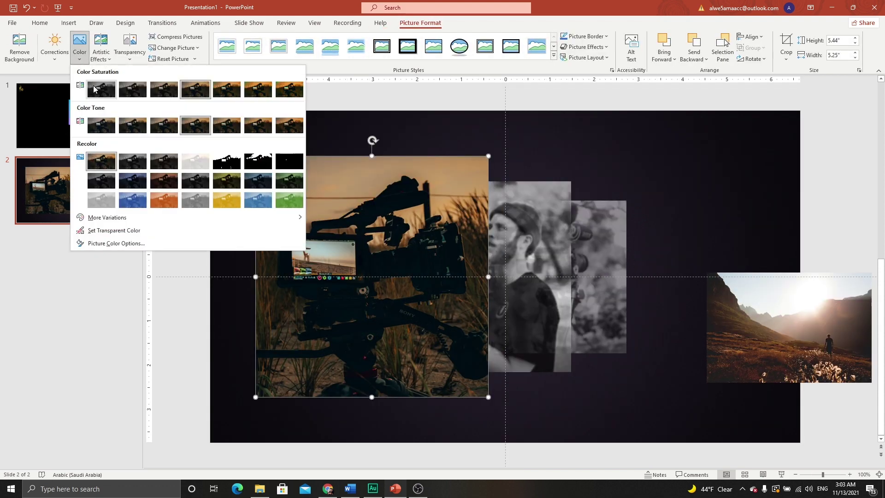
pyautogui.click(94, 92)
pyautogui.click(106, 62)
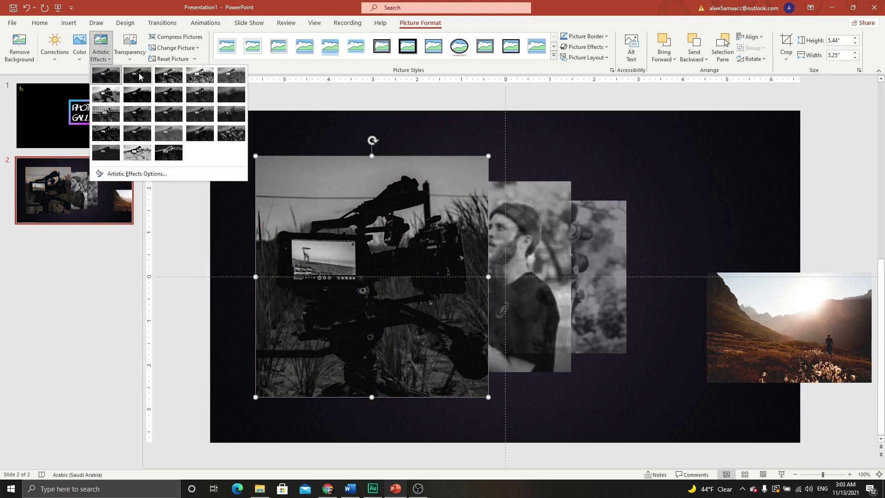
pyautogui.click(229, 98)
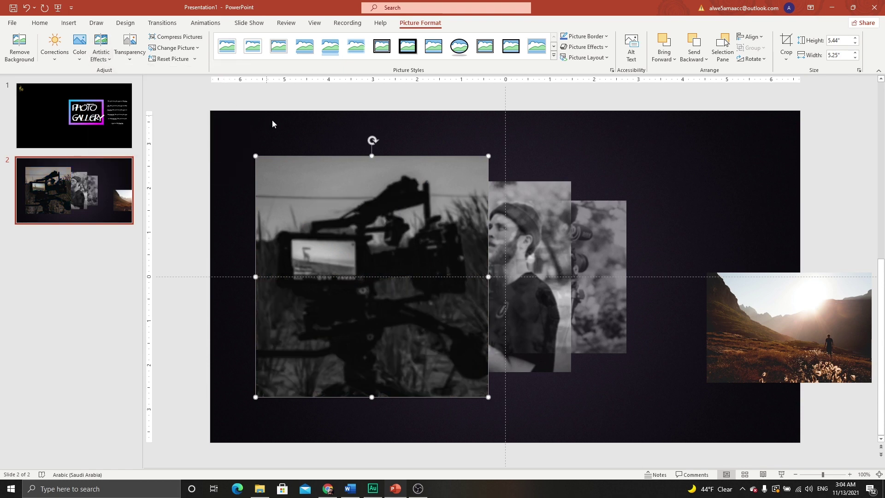
pyautogui.click(137, 64)
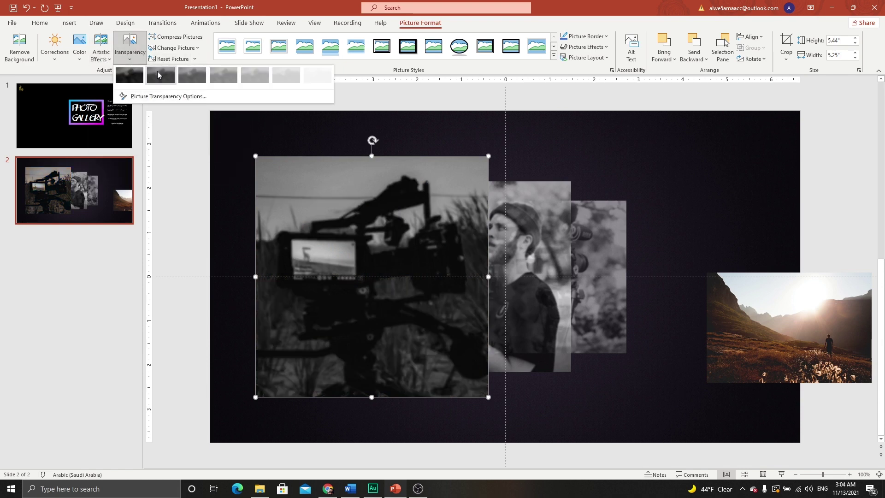
pyautogui.click(251, 74)
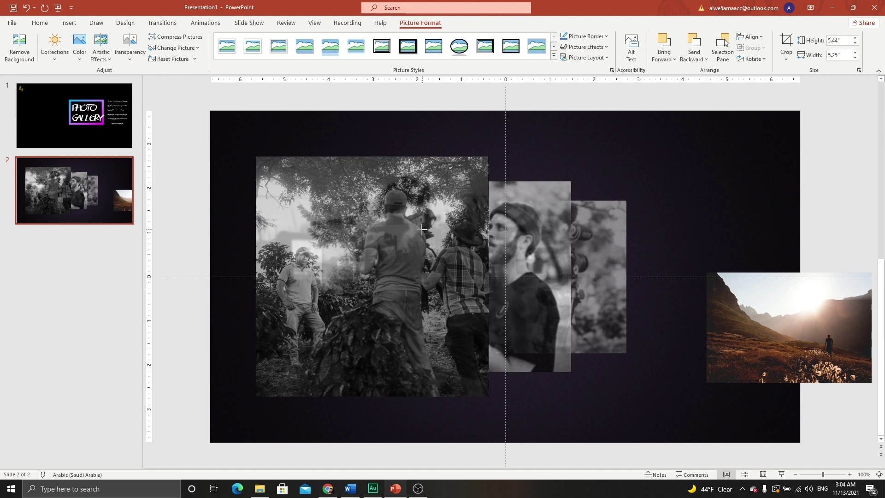
# Move the small picture right and send it to the back, then bring the landscape photo to the front.
pyautogui.click(379, 250)
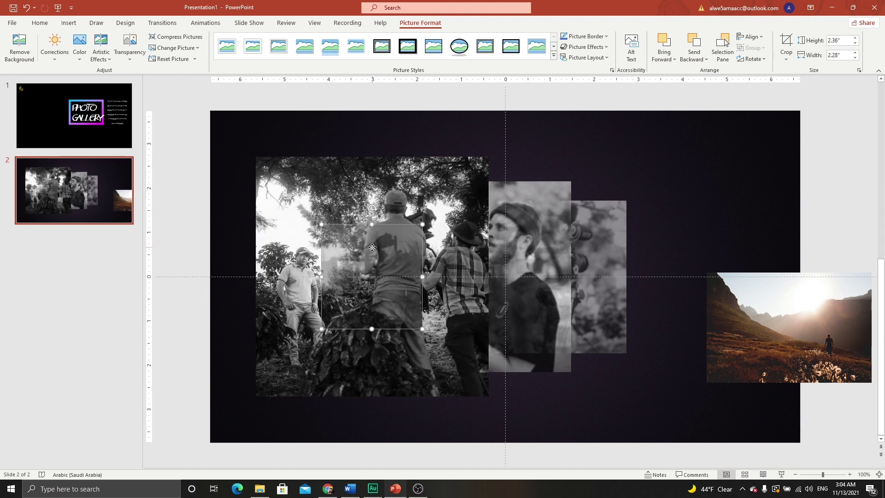
pyautogui.moveTo(372, 248); pyautogui.dragTo(624, 244)
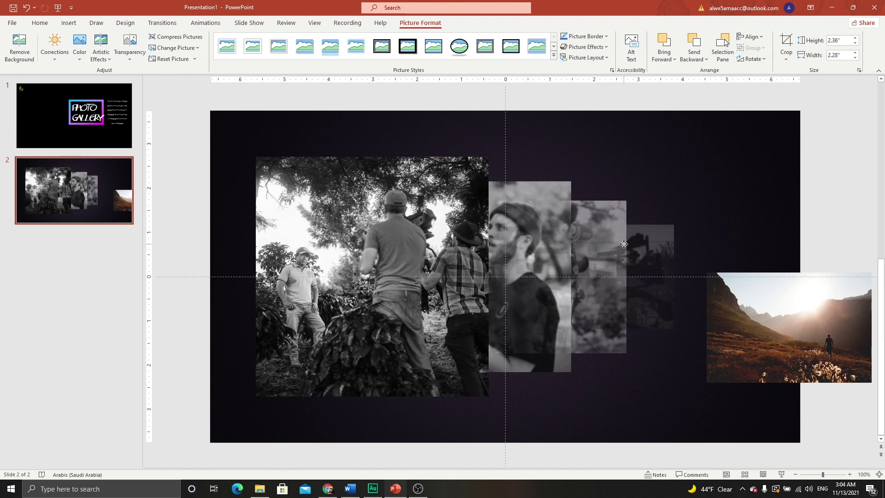
pyautogui.click(694, 59)
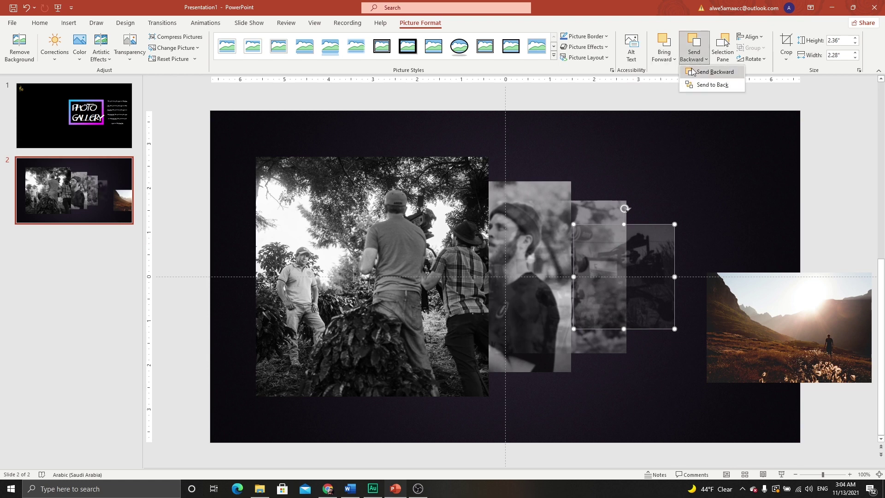
pyautogui.click(700, 85)
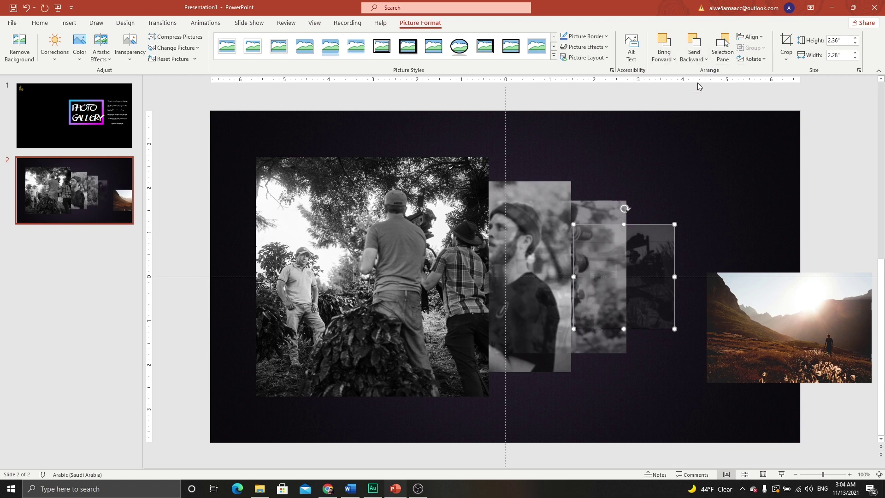
pyautogui.click(763, 331)
pyautogui.click(664, 55)
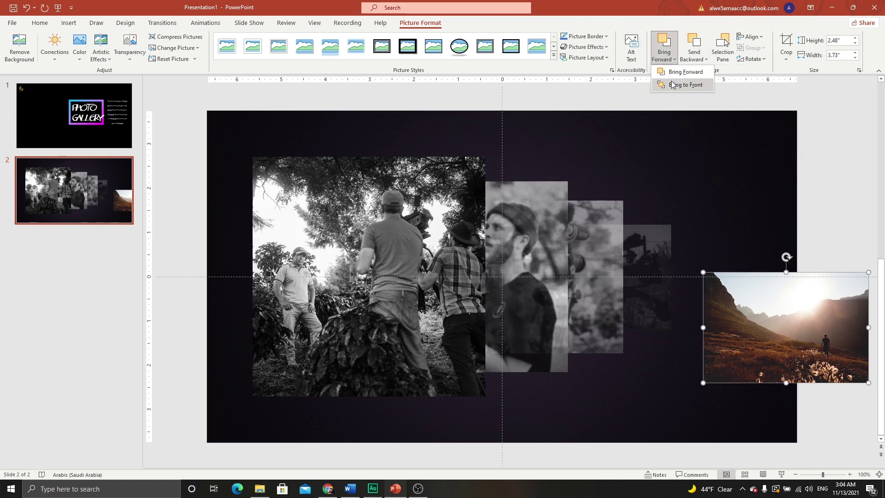
pyautogui.click(675, 92)
# Move the mountain photo over the large photo, enlarge it, and crop its left side to 5.38" by 5.24".
pyautogui.moveTo(779, 318)
pyautogui.mouseDown()
pyautogui.moveTo(511, 270)
pyautogui.moveTo(400, 203)
pyautogui.mouseUp()
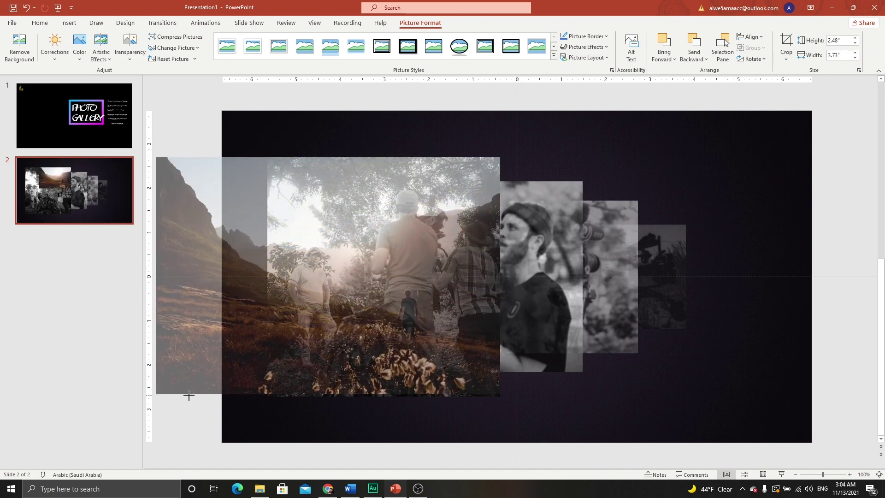
pyautogui.moveTo(336, 267); pyautogui.dragTo(186, 397)
pyautogui.click(787, 46)
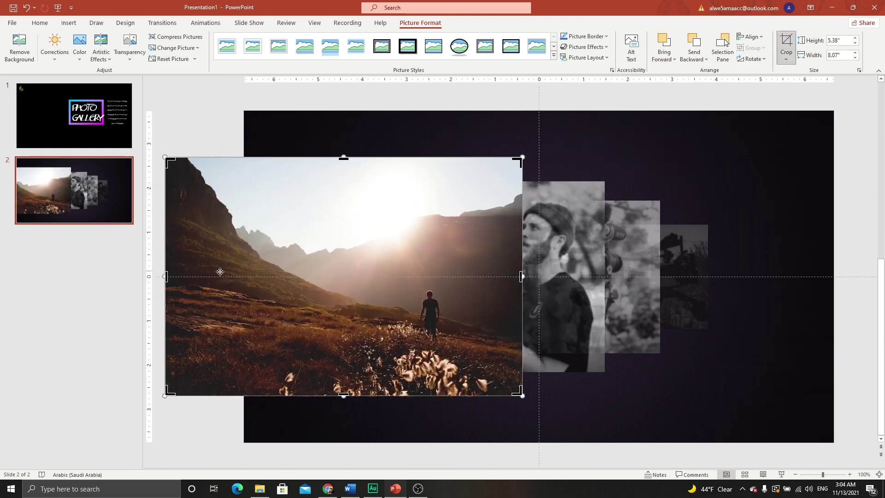
pyautogui.moveTo(167, 274); pyautogui.dragTo(284, 266)
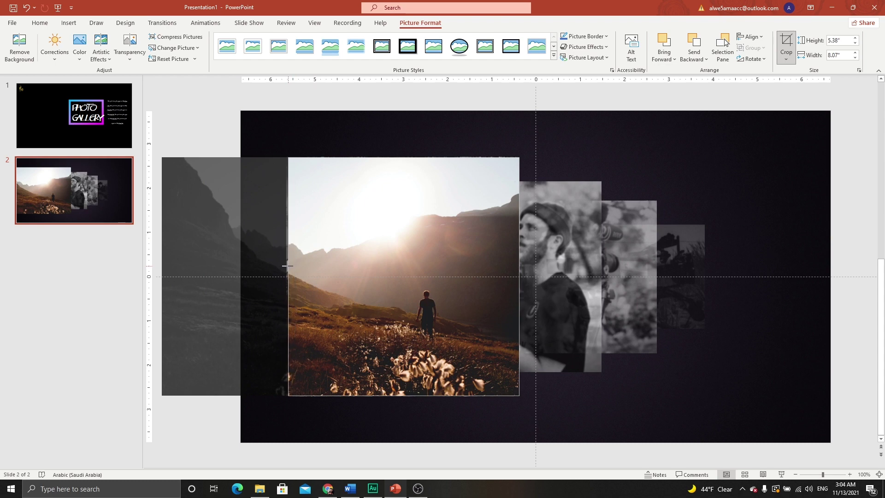
pyautogui.moveTo(284, 266); pyautogui.dragTo(286, 267)
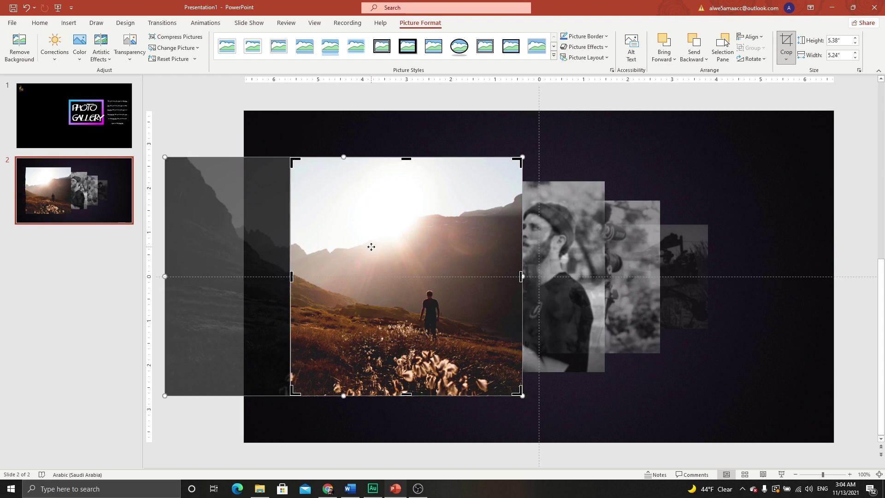
pyautogui.click(204, 137)
pyautogui.click(320, 198)
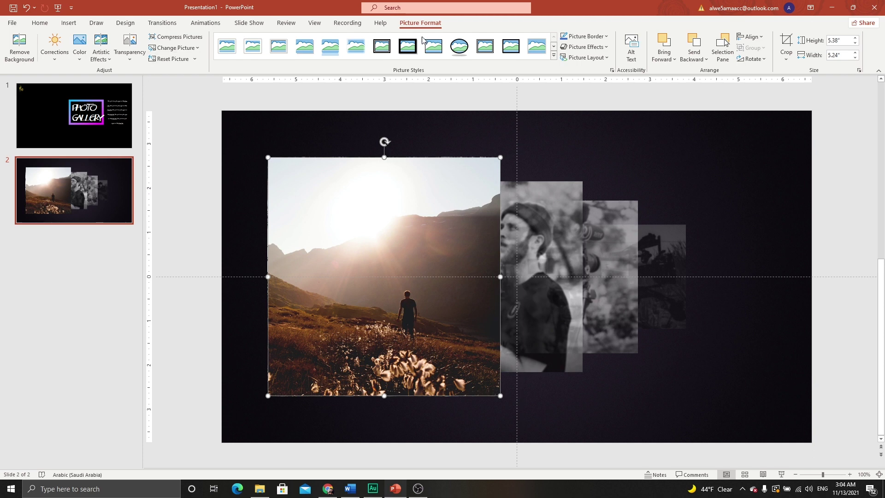
# Give the mountain photo the Blur artistic effect and a faint transparency level.
pyautogui.click(80, 44)
pyautogui.press('Escape')
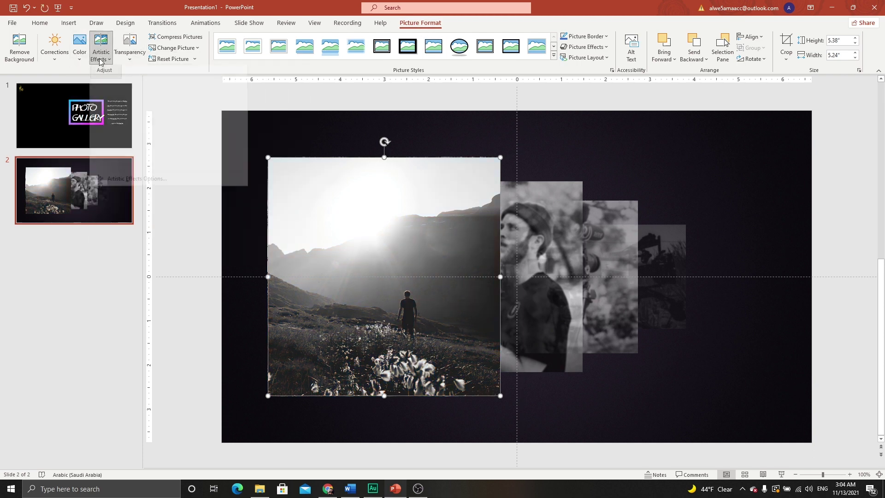
pyautogui.click(101, 46)
pyautogui.click(230, 100)
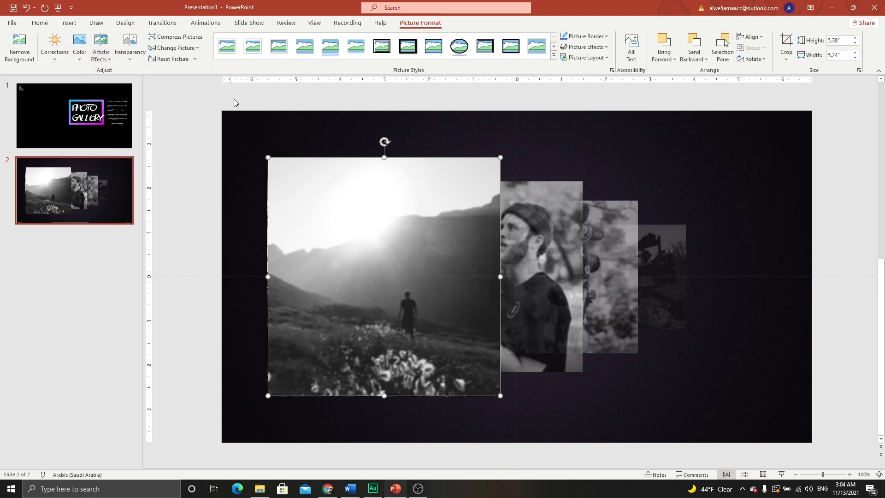
pyautogui.click(131, 60)
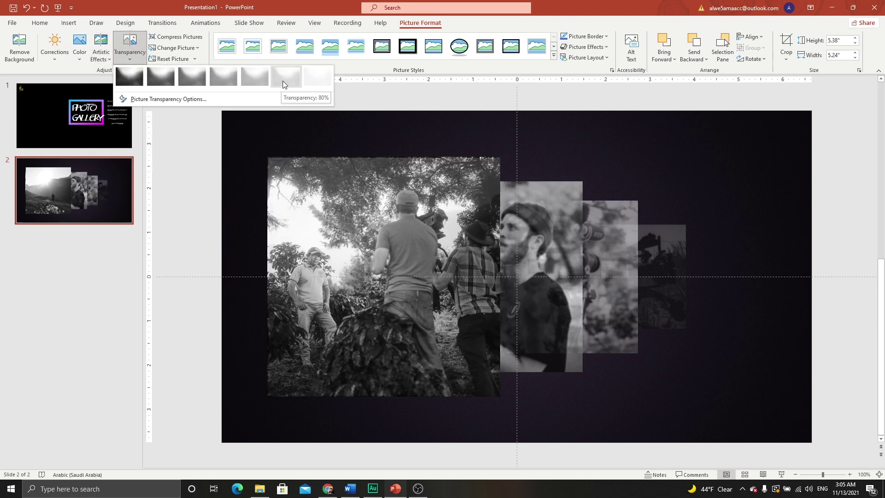
pyautogui.click(343, 202)
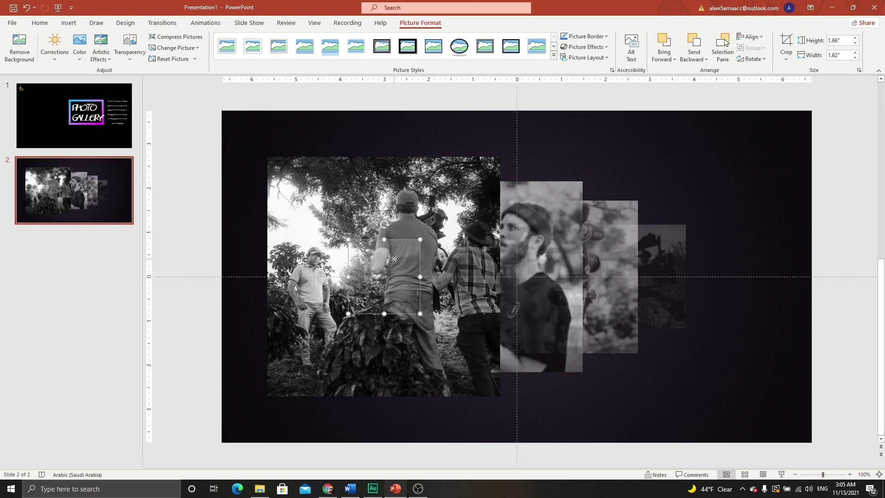
# Move the small faded photo to the stack's right end and send it to the back.
pyautogui.moveTo(423, 259); pyautogui.dragTo(693, 258)
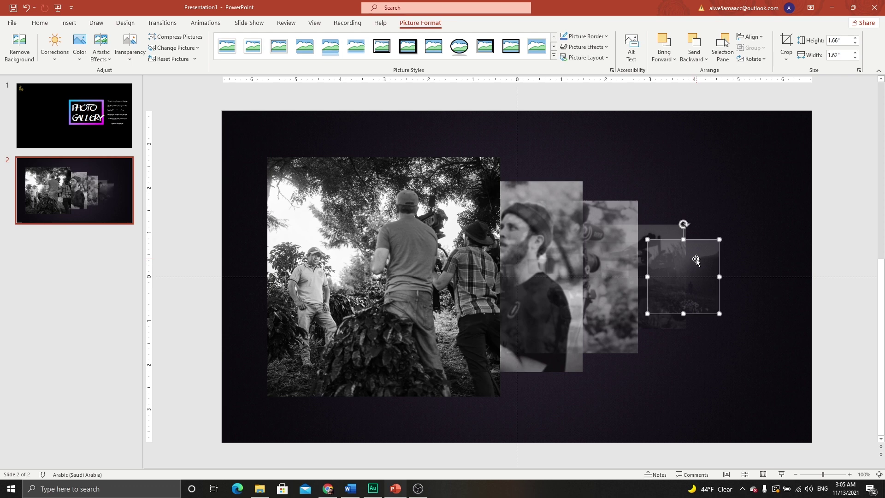
pyautogui.click(694, 56)
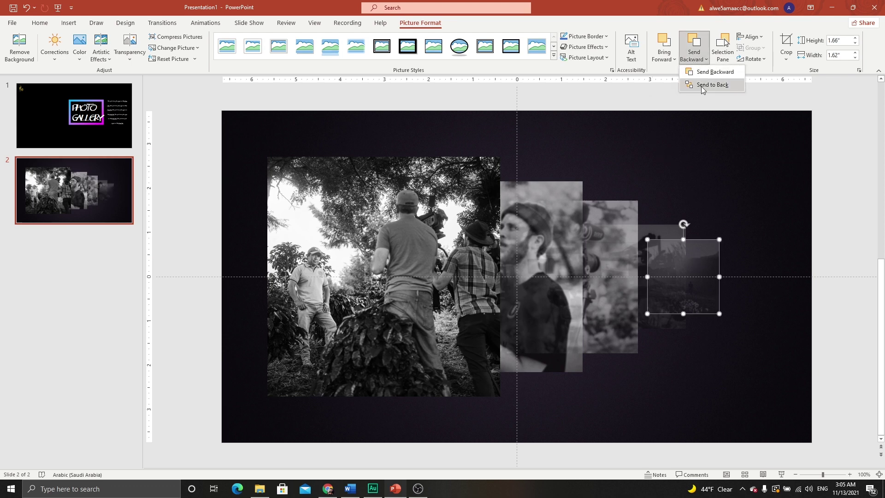
pyautogui.click(701, 85)
pyautogui.click(698, 189)
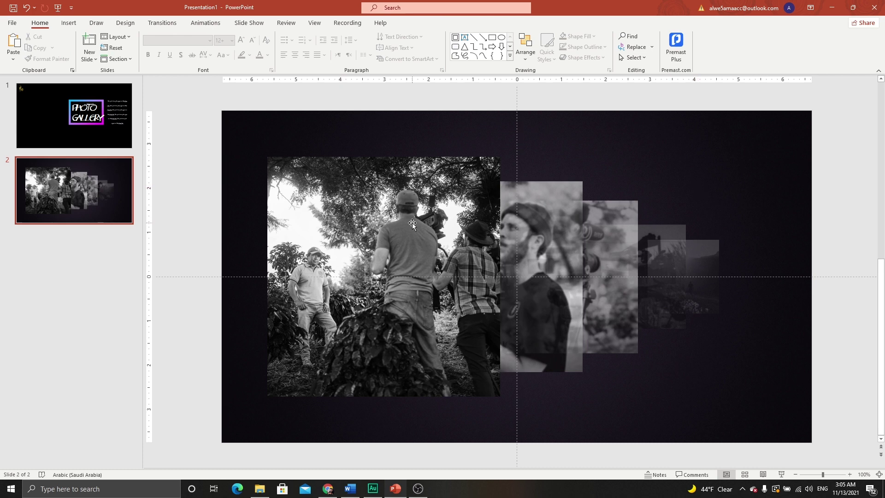
pyautogui.click(461, 232)
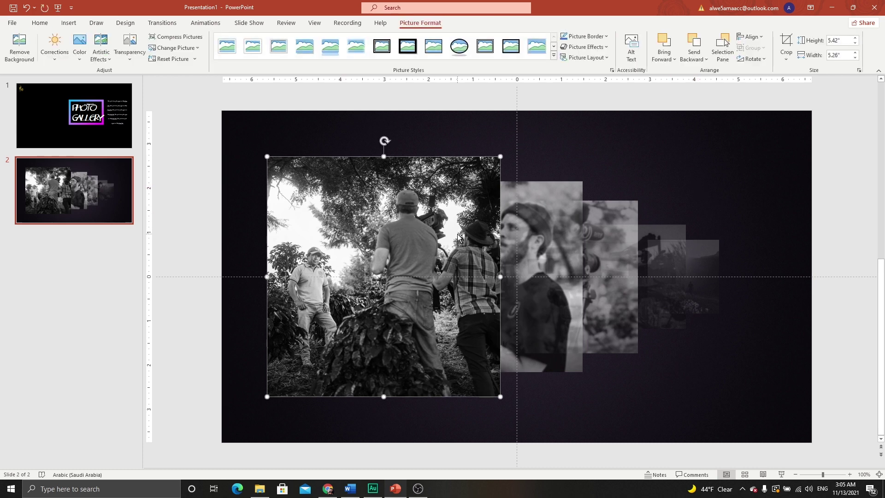
# Select all the stacked photos and apply a reflection preset via Format Object.
pyautogui.hotkey('ctrl', 'a')
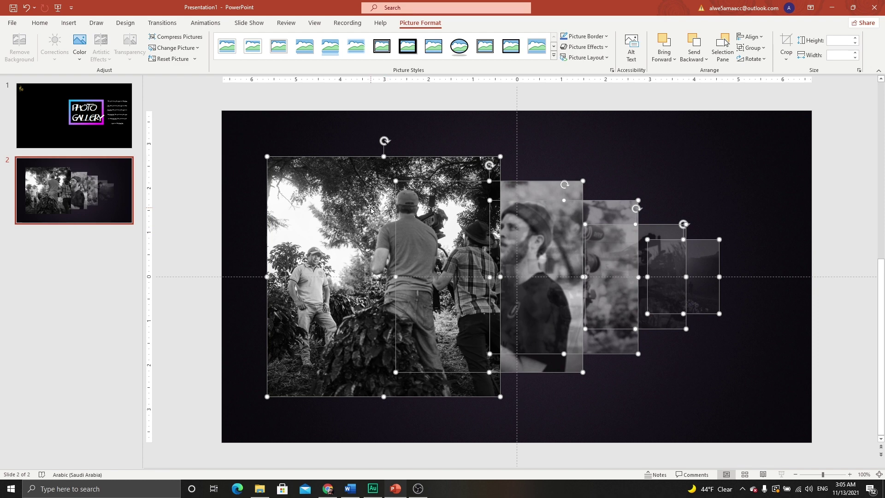
pyautogui.rightClick(360, 205)
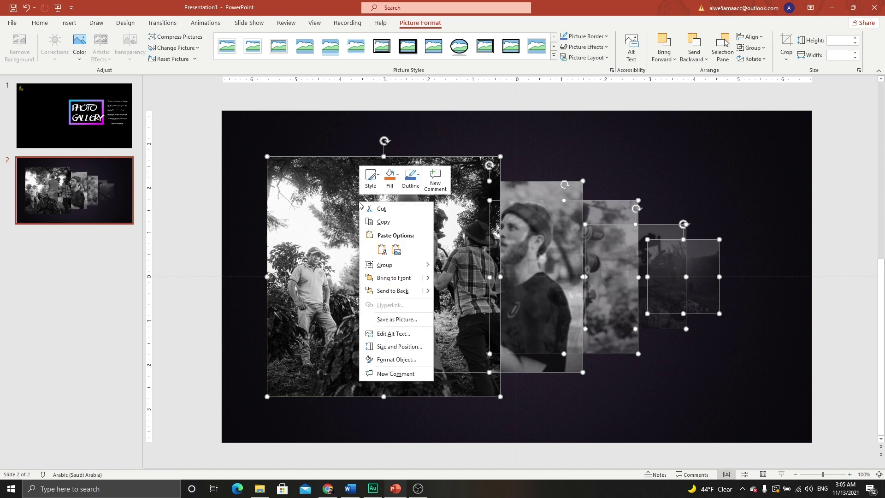
pyautogui.click(379, 360)
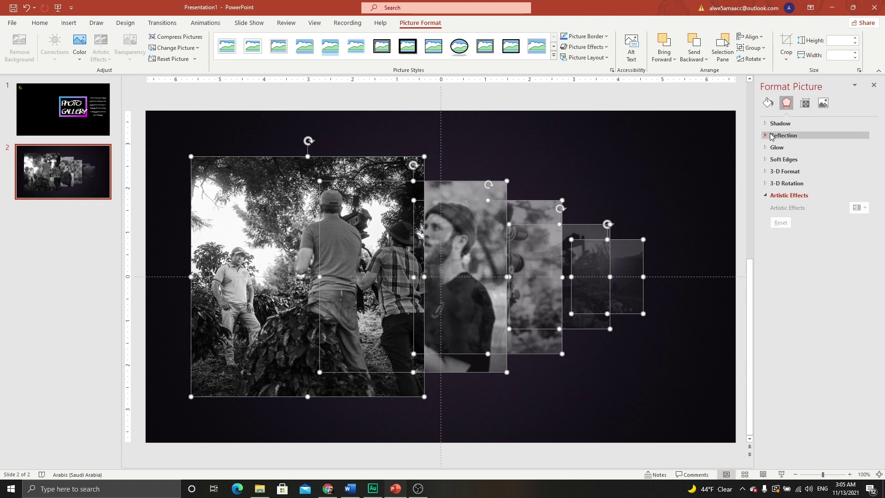
pyautogui.click(784, 135)
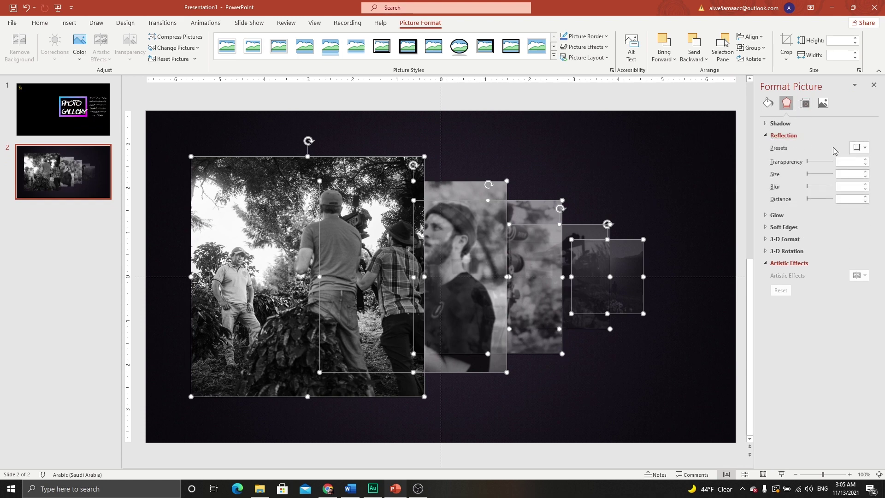
pyautogui.click(865, 148)
pyautogui.click(843, 228)
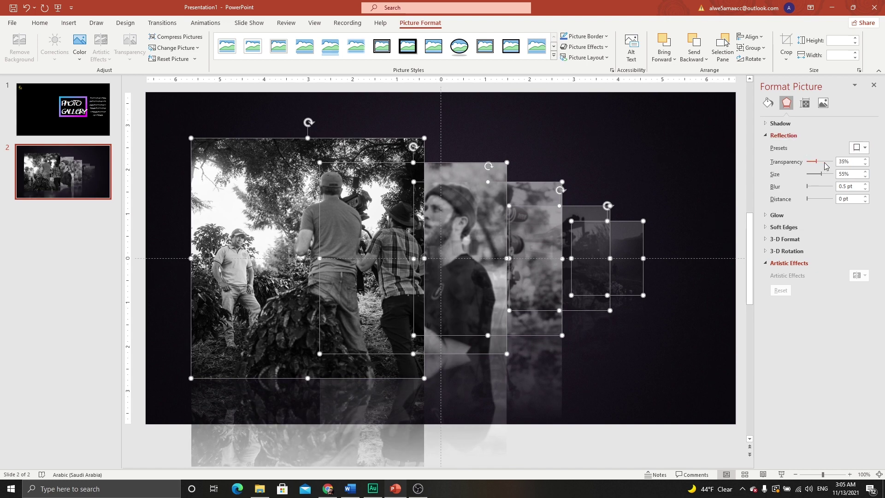
# Tune the reflection to 15% size, 18 pt distance and 0% transparency.
pyautogui.moveTo(822, 176); pyautogui.dragTo(811, 175)
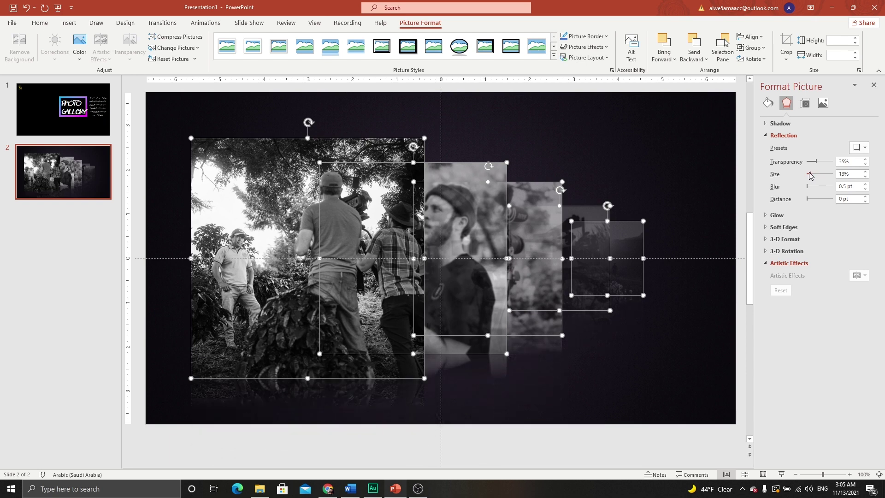
pyautogui.moveTo(810, 176); pyautogui.dragTo(811, 174)
pyautogui.click(866, 197)
pyautogui.click(866, 197)
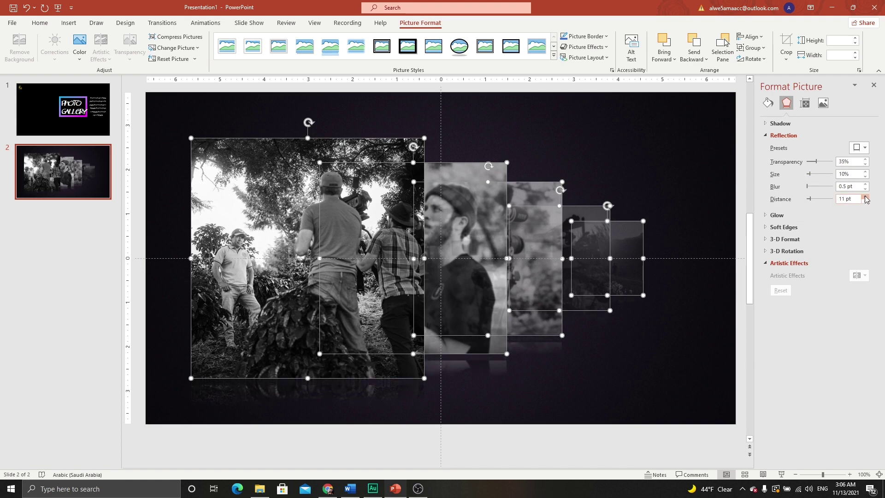
pyautogui.click(866, 197)
pyautogui.click(866, 197)
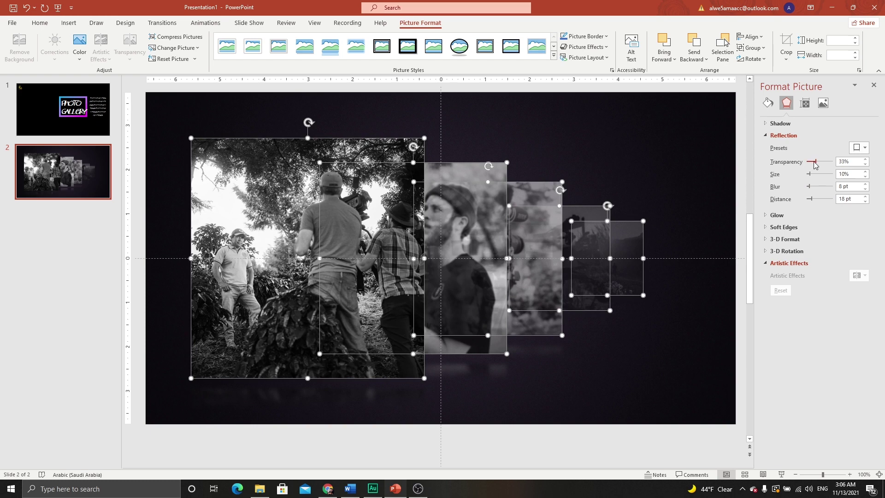
pyautogui.moveTo(810, 164); pyautogui.dragTo(799, 163)
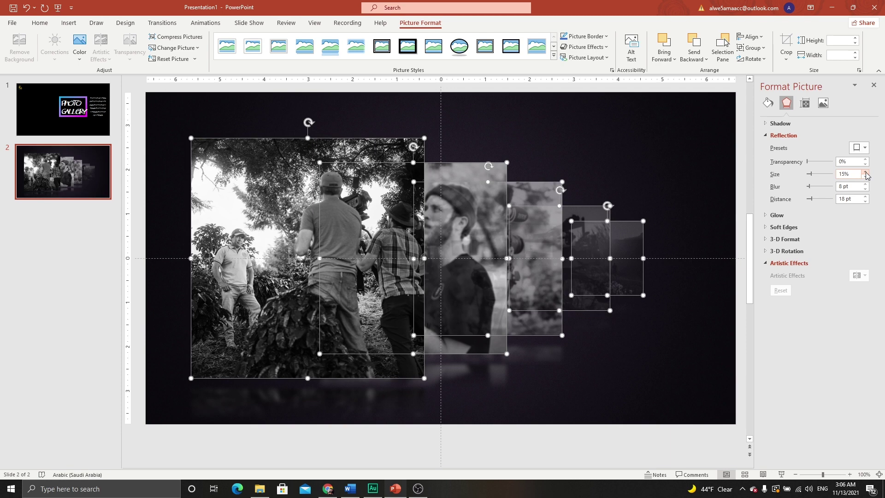
pyautogui.click(648, 333)
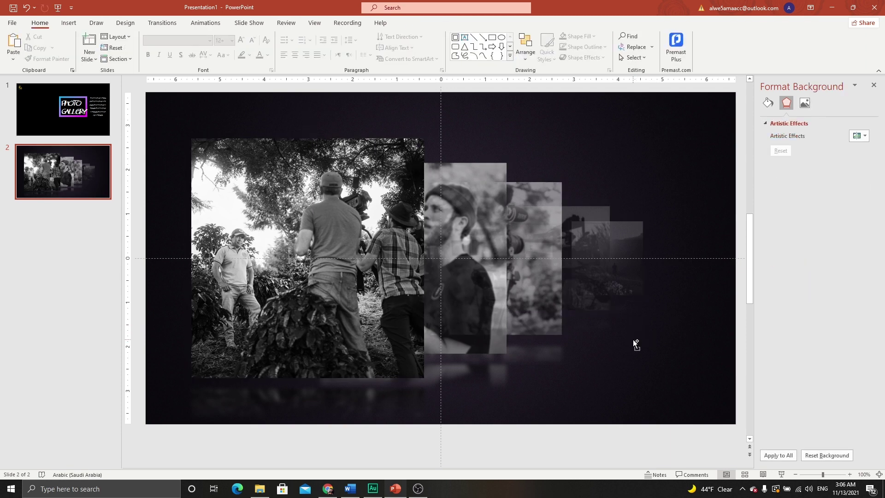
pyautogui.hotkey('shift', 'F5')
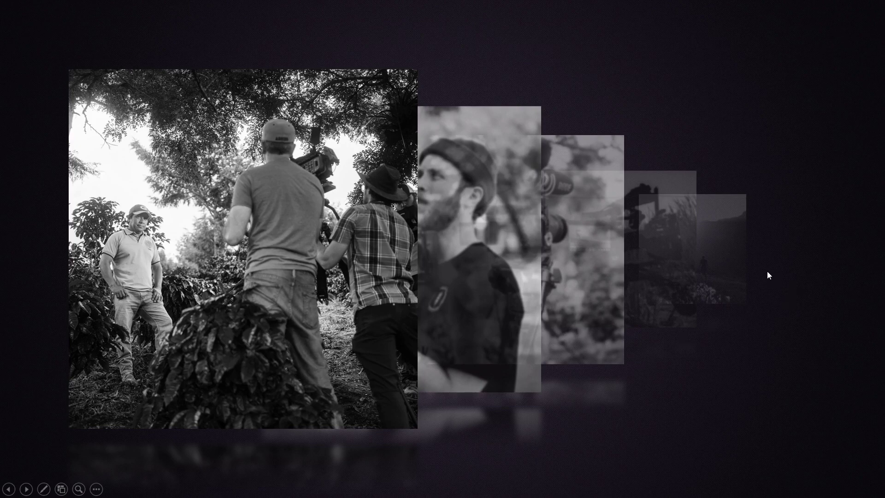
pyautogui.press('Escape')
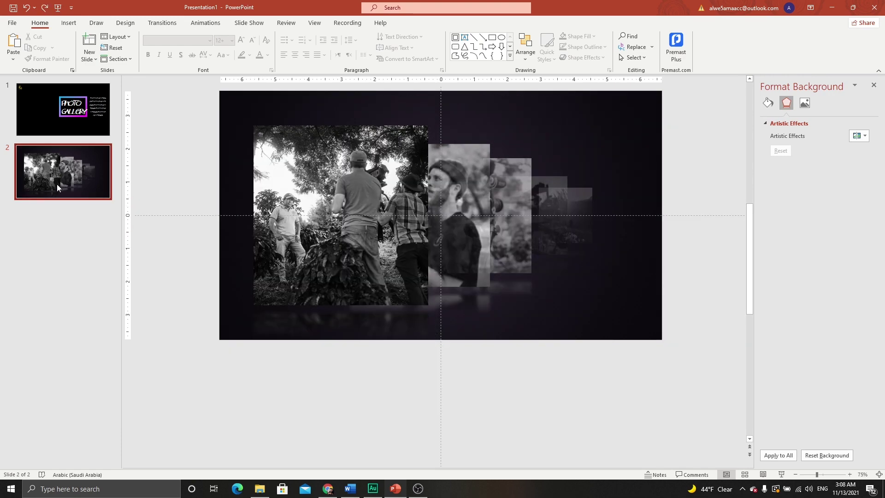
pyautogui.rightClick(59, 186)
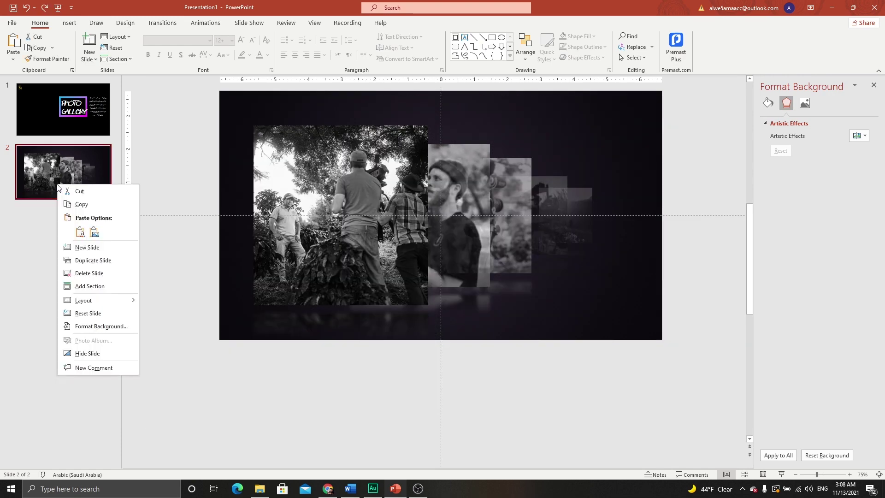
pyautogui.click(69, 260)
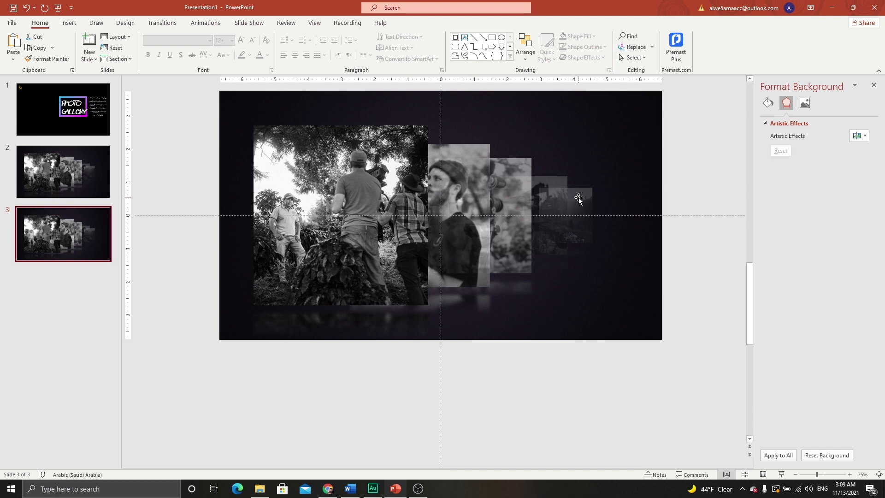
# Move and enlarge the smallest rear photo on slide 3, then set it to 65% transparency.
pyautogui.click(568, 198)
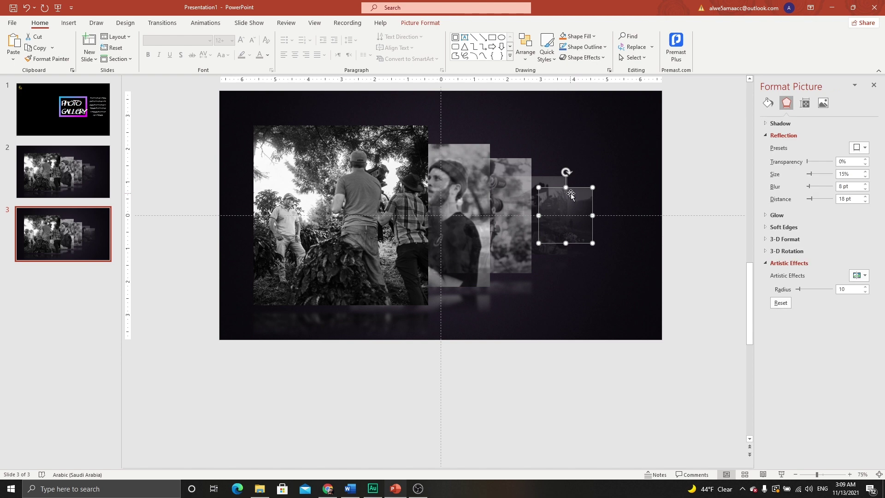
pyautogui.moveTo(583, 198); pyautogui.dragTo(577, 187)
pyautogui.moveTo(558, 178); pyautogui.dragTo(560, 186)
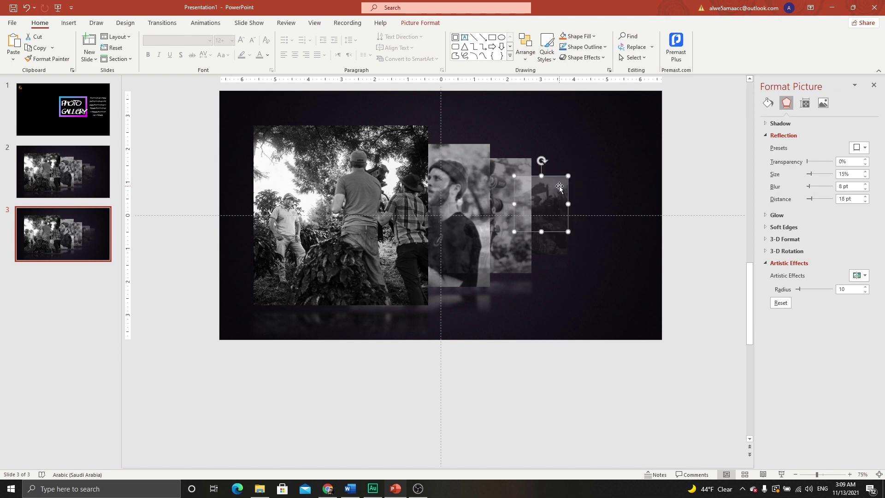
pyautogui.moveTo(515, 232); pyautogui.dragTo(493, 254)
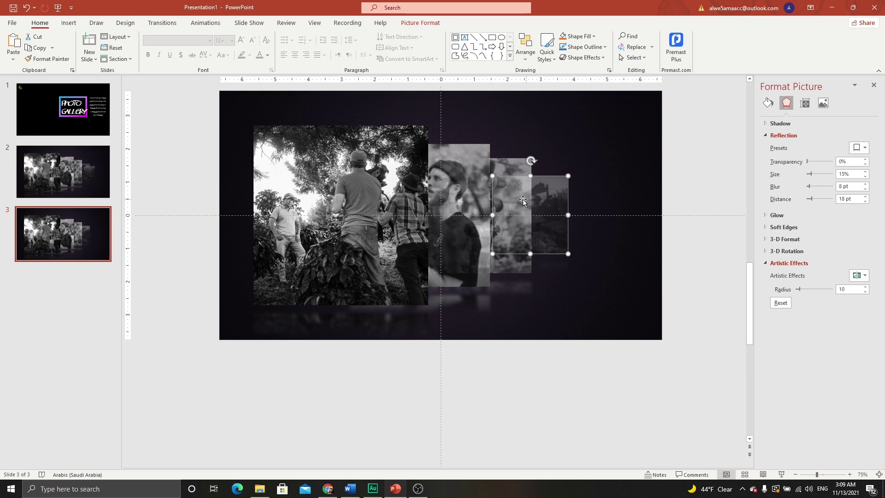
pyautogui.click(415, 24)
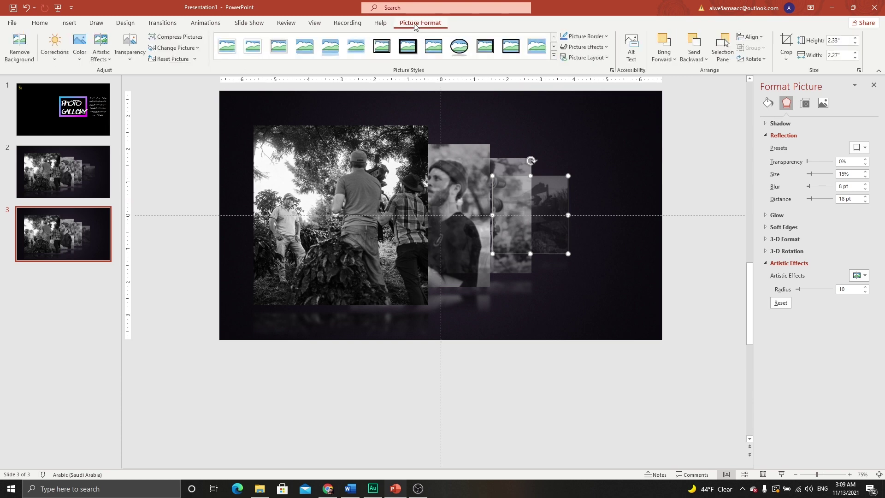
pyautogui.click(124, 64)
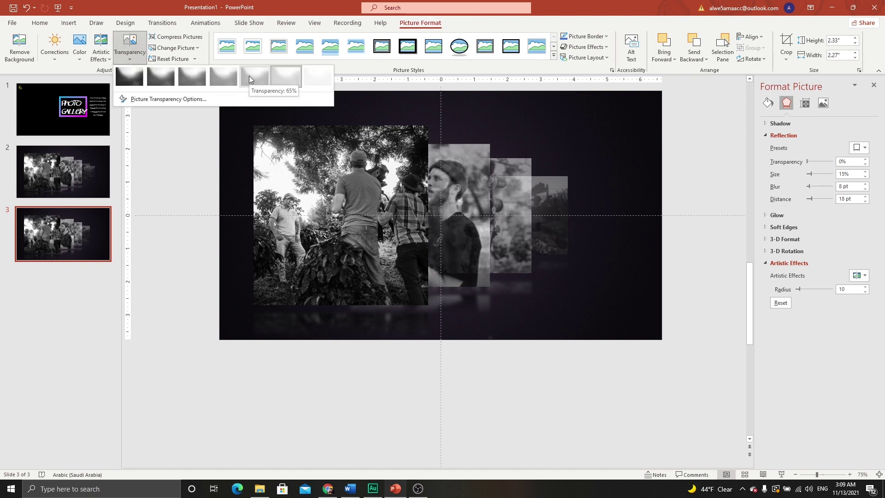
pyautogui.click(249, 76)
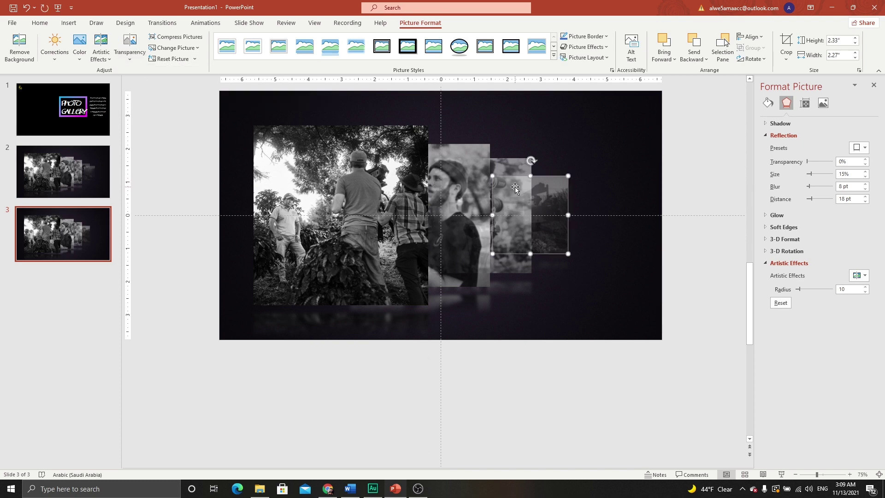
# Reposition the rearmost photo and enlarge it to 3.5" by 3.38".
pyautogui.click(530, 148)
pyautogui.click(543, 185)
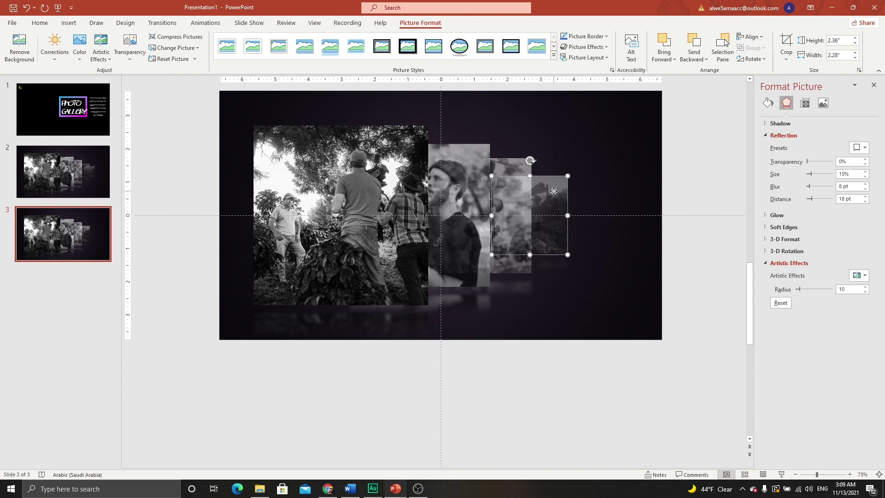
pyautogui.moveTo(555, 191); pyautogui.dragTo(516, 173)
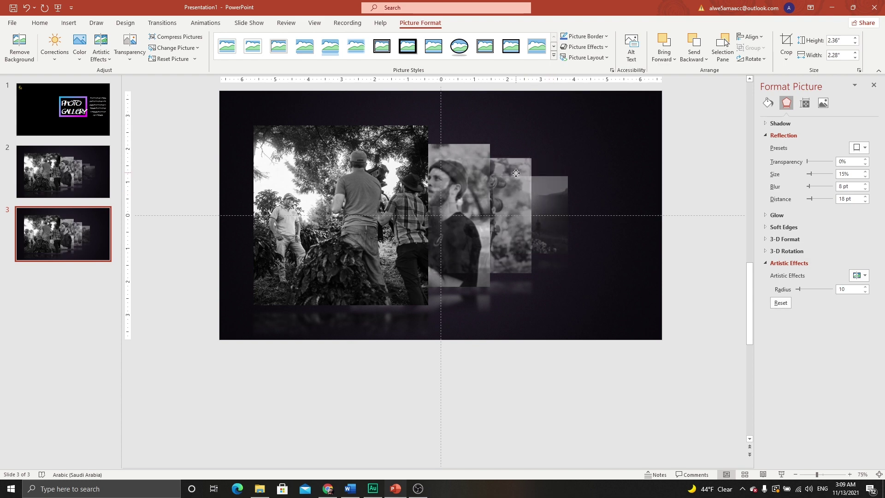
pyautogui.moveTo(490, 273); pyautogui.dragTo(448, 238)
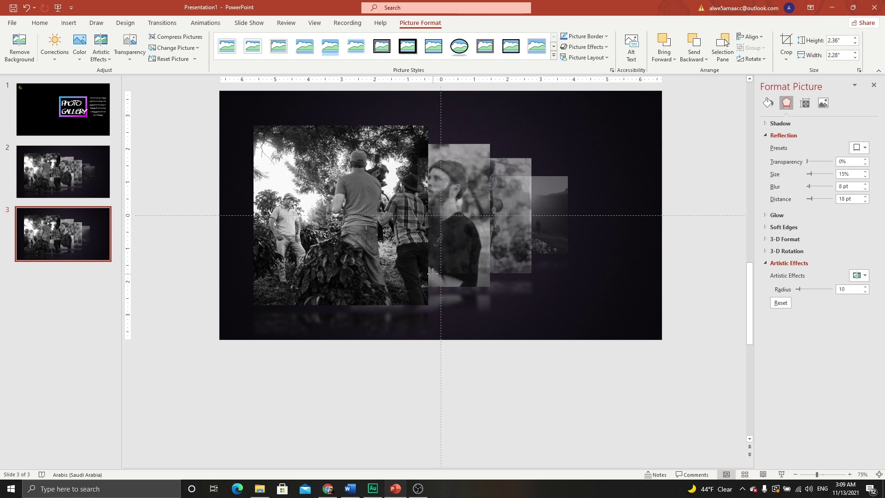
pyautogui.moveTo(454, 236); pyautogui.dragTo(417, 274)
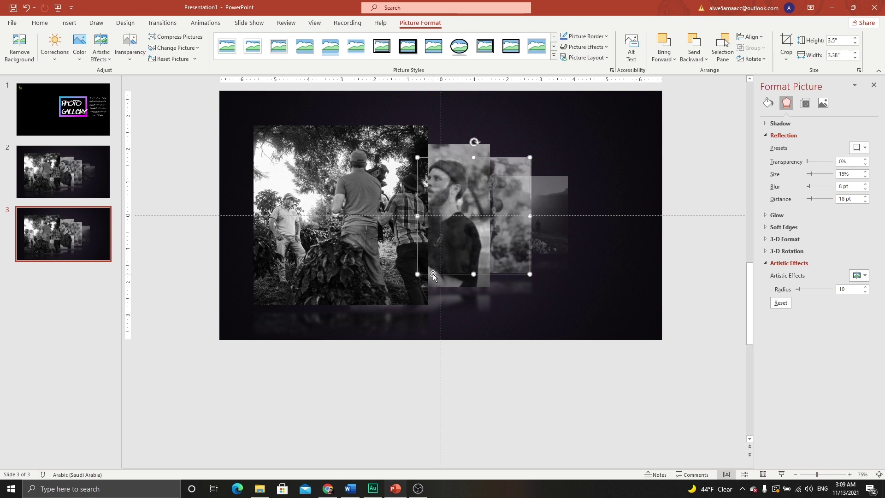
# Set the middle rear photo to 30% transparency.
pyautogui.click(518, 193)
pyautogui.click(517, 194)
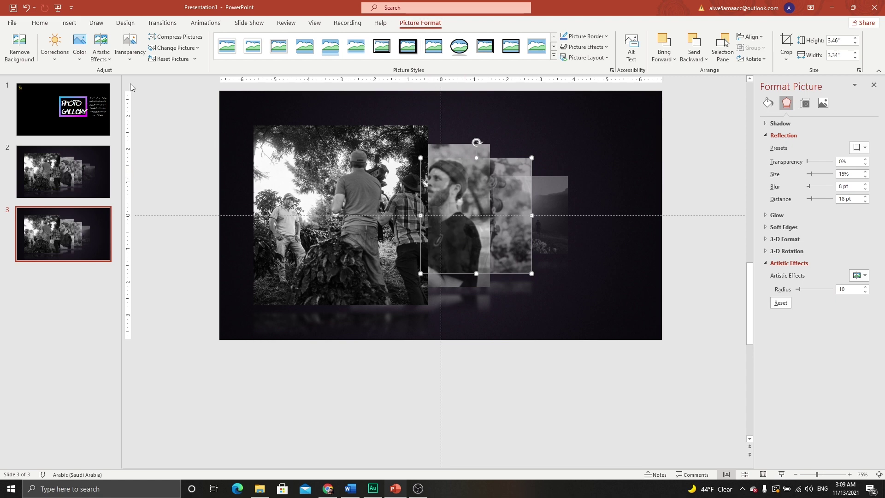
pyautogui.click(126, 59)
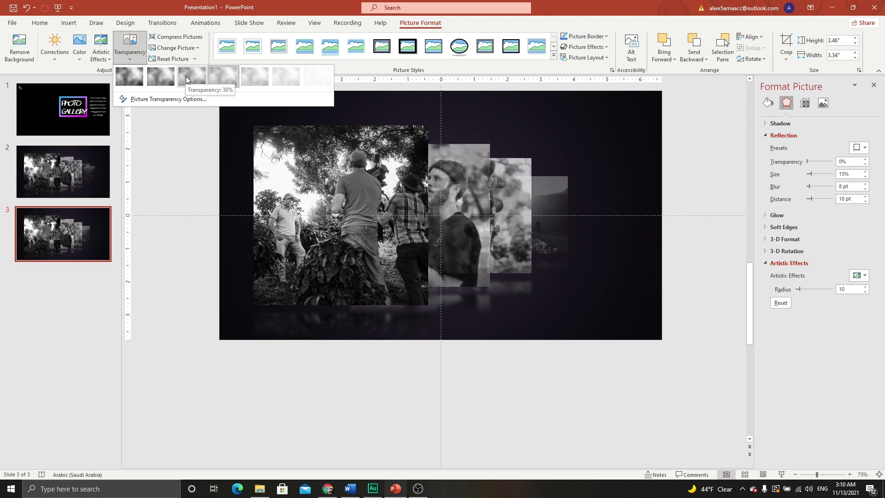
pyautogui.click(186, 76)
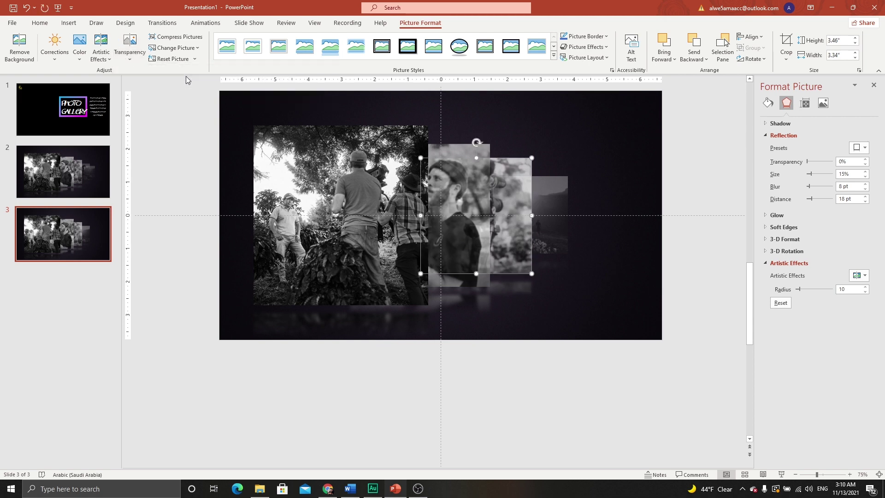
# Enlarge the man's photo to 4.33" by 4.17" and set it to 15% transparency.
pyautogui.click(508, 133)
pyautogui.click(505, 179)
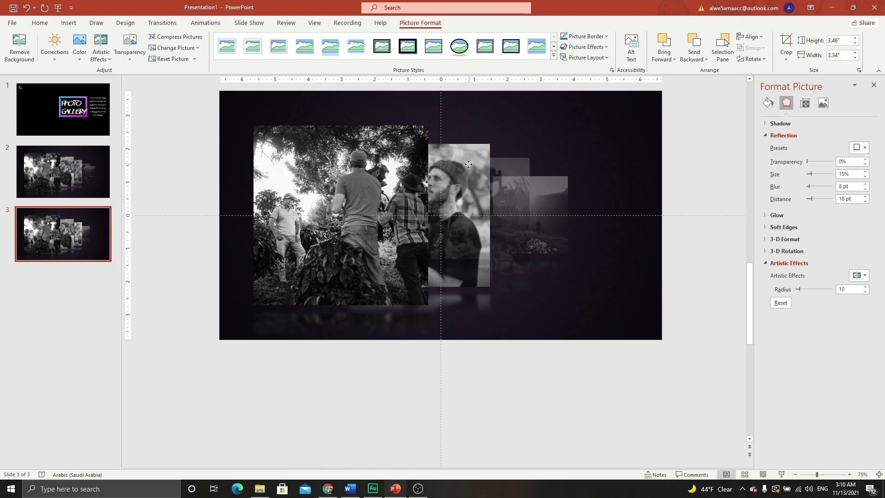
pyautogui.click(468, 167)
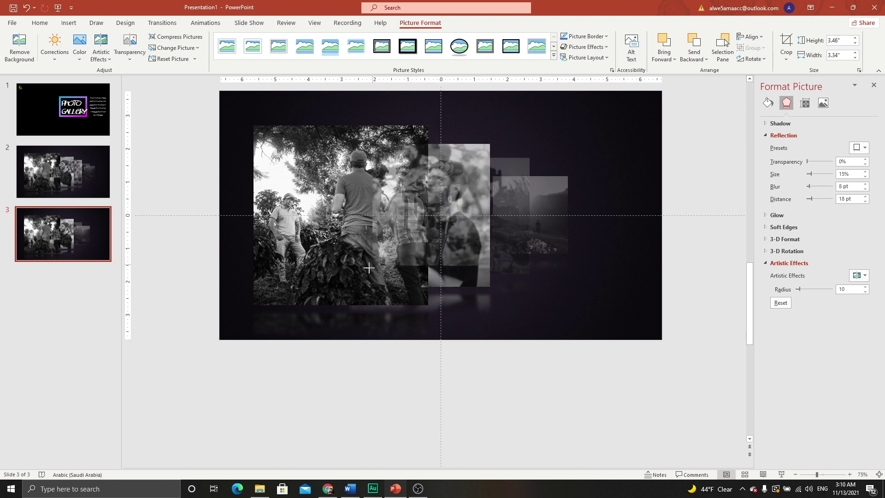
pyautogui.moveTo(360, 289); pyautogui.dragTo(359, 288)
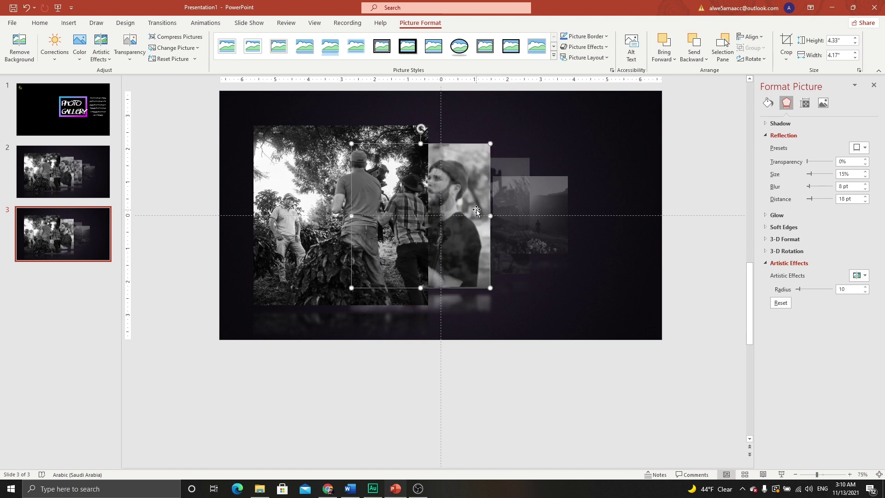
pyautogui.click(119, 62)
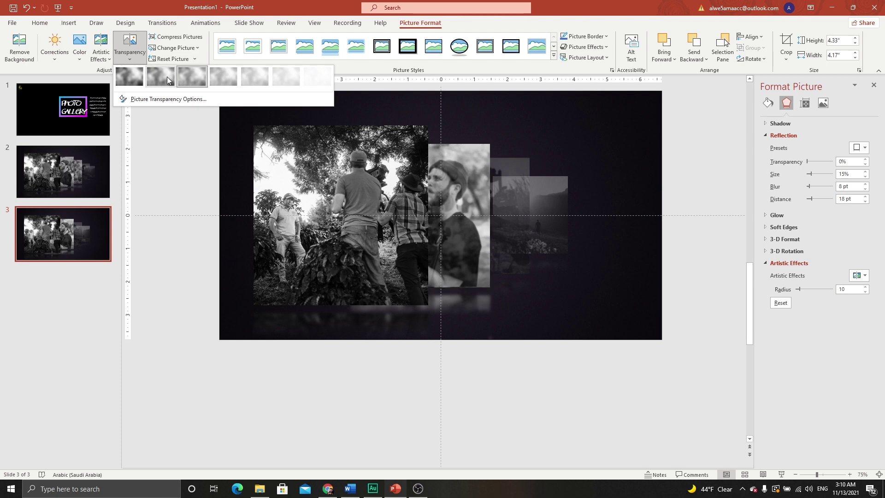
pyautogui.click(160, 77)
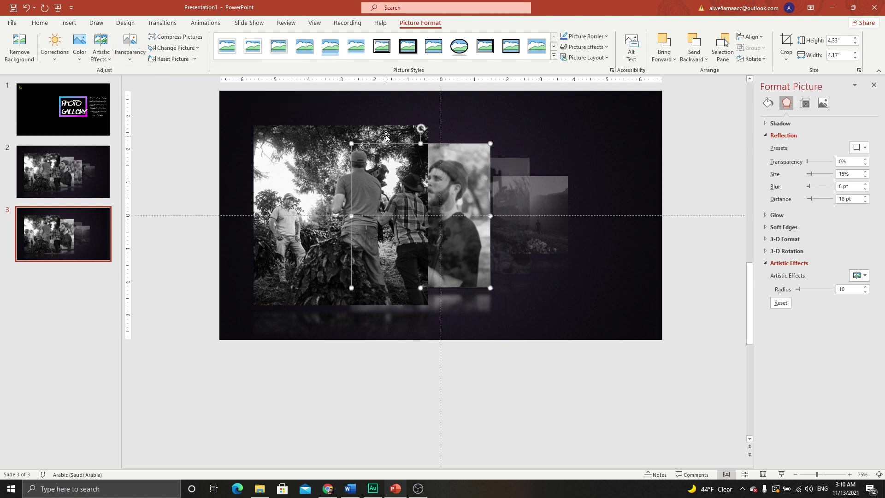
pyautogui.click(457, 127)
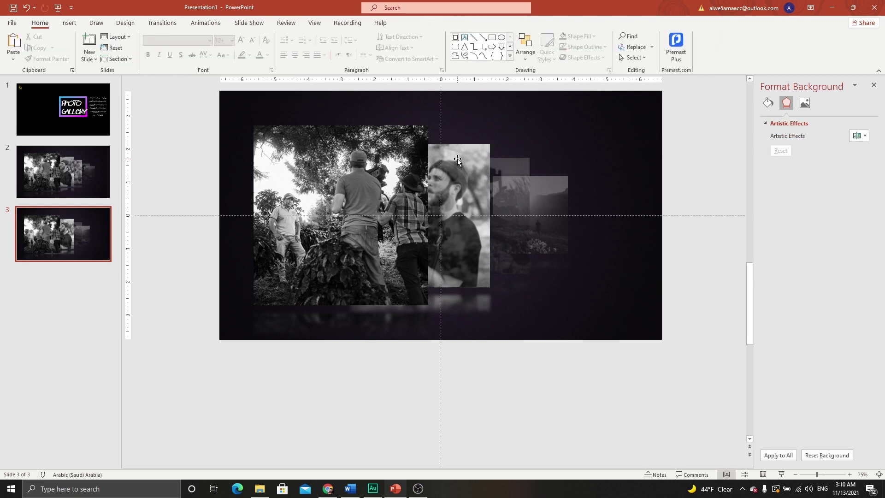
# Place the man's photo under the front photo, enlarge it to about 5.42" by 5.26", and set 0% transparency.
pyautogui.click(462, 159)
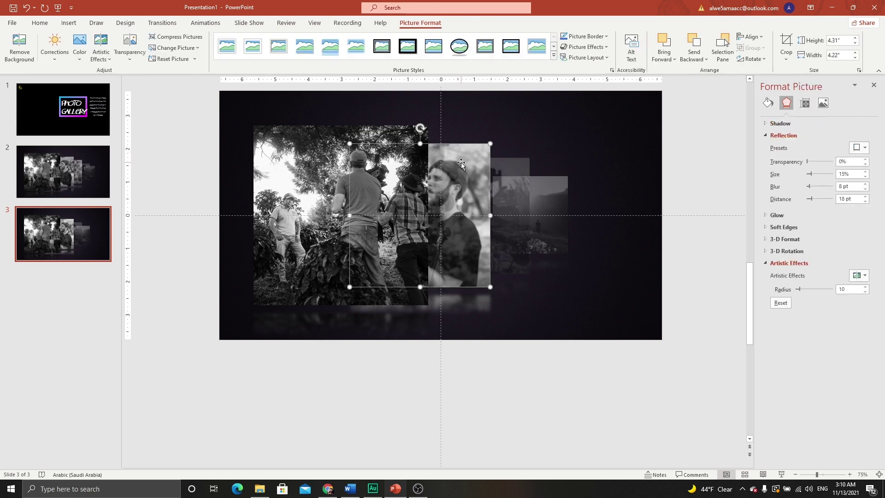
pyautogui.moveTo(461, 164); pyautogui.dragTo(399, 143)
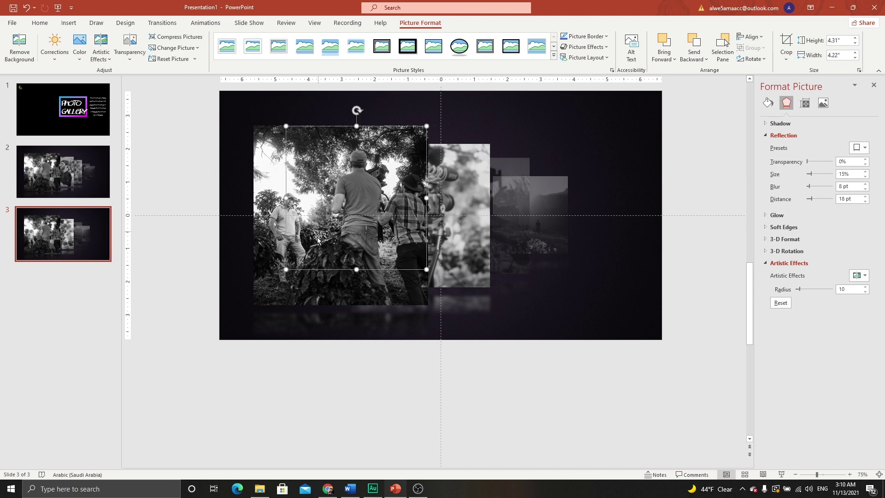
pyautogui.moveTo(400, 143); pyautogui.dragTo(253, 304)
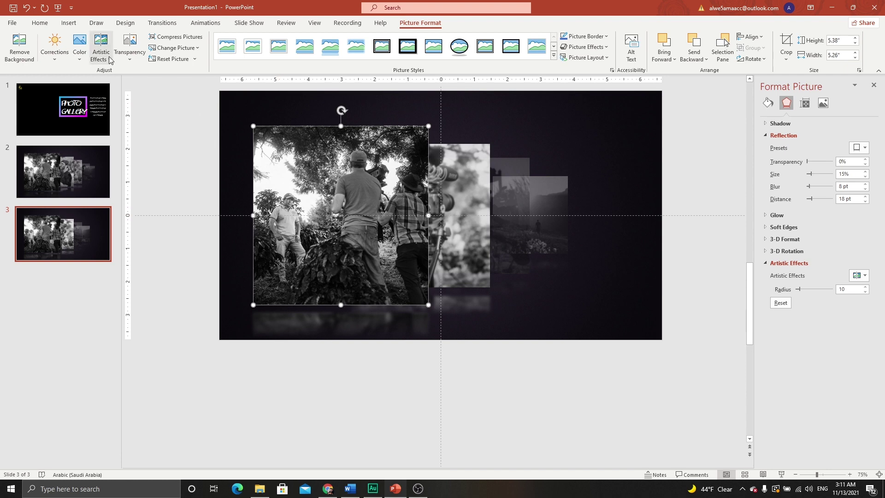
pyautogui.click(130, 46)
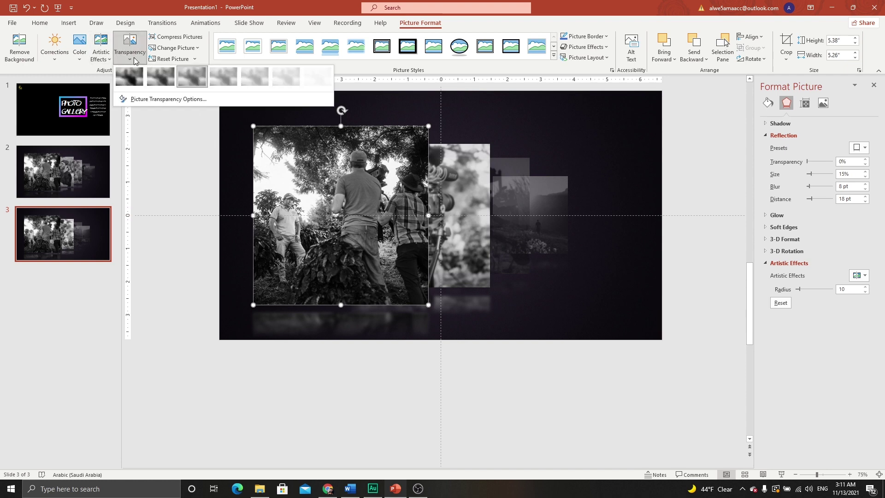
pyautogui.click(132, 82)
pyautogui.click(193, 98)
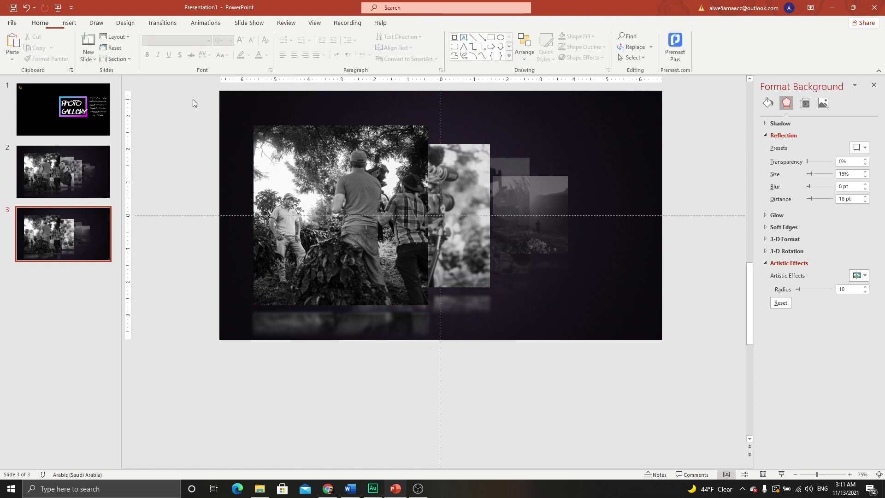
pyautogui.click(314, 151)
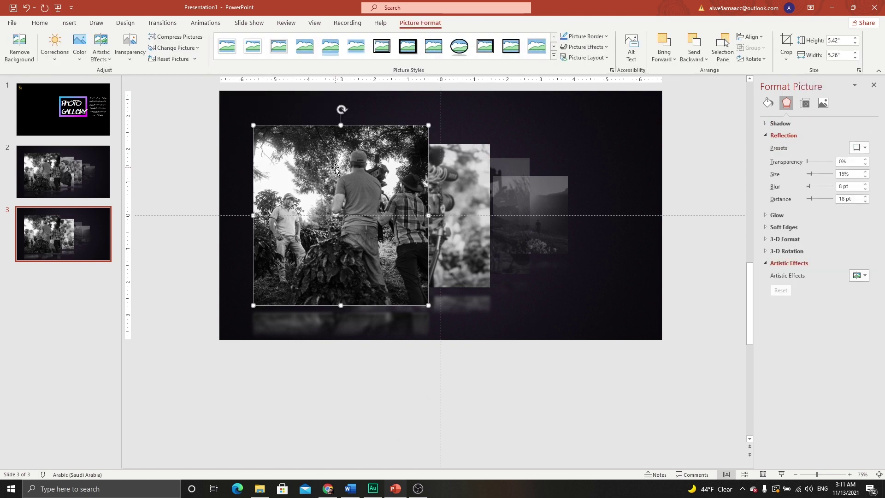
# Drag the people-in-trees photo off the slide's left edge and set it to 95% transparency.
pyautogui.moveTo(420, 207); pyautogui.dragTo(204, 201)
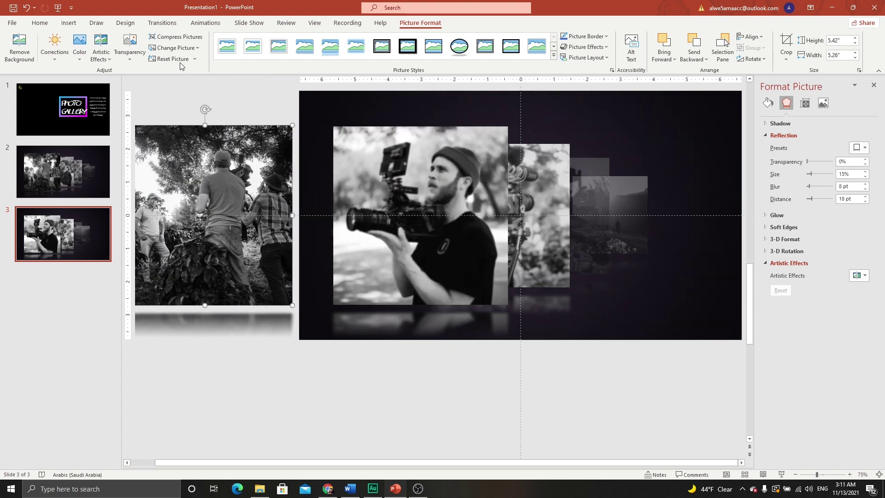
pyautogui.click(128, 49)
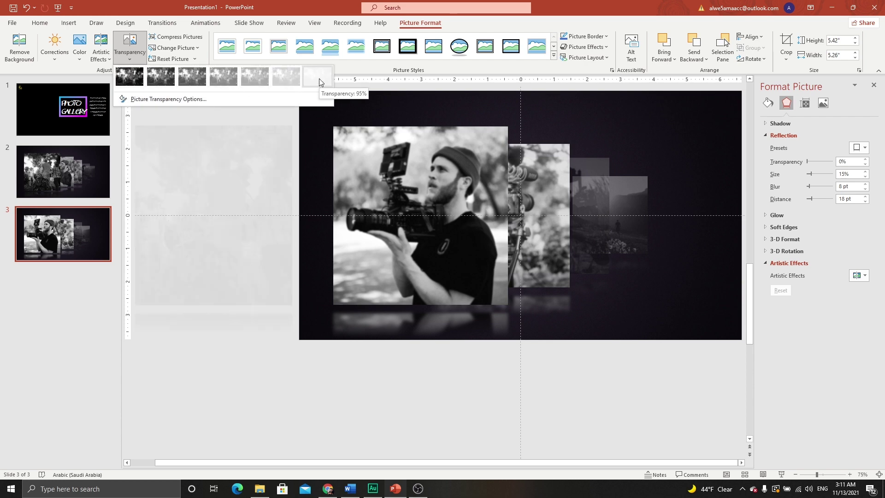
pyautogui.click(319, 78)
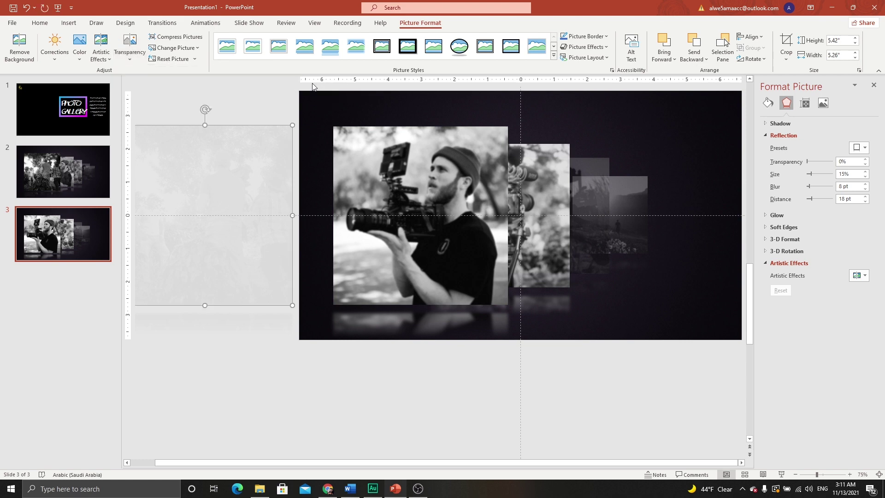
# Give slide 3 a Morph transition and play the slideshow from slide 2 to check it.
pyautogui.click(168, 25)
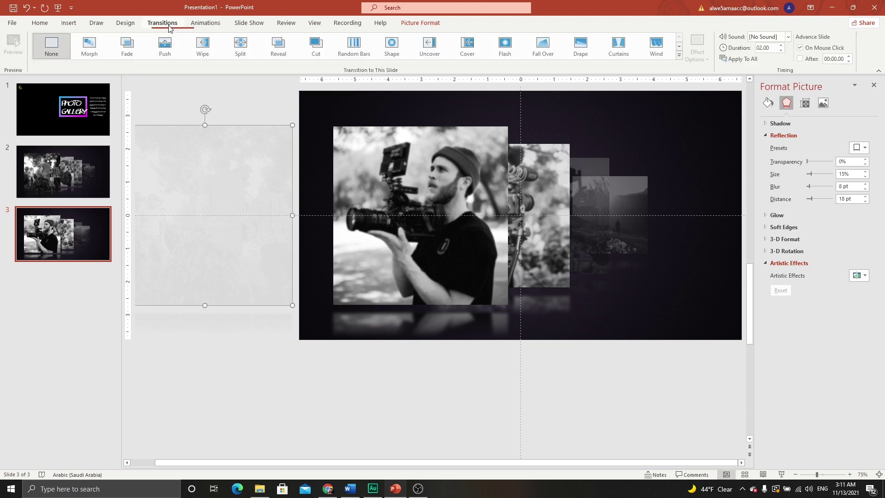
pyautogui.click(91, 54)
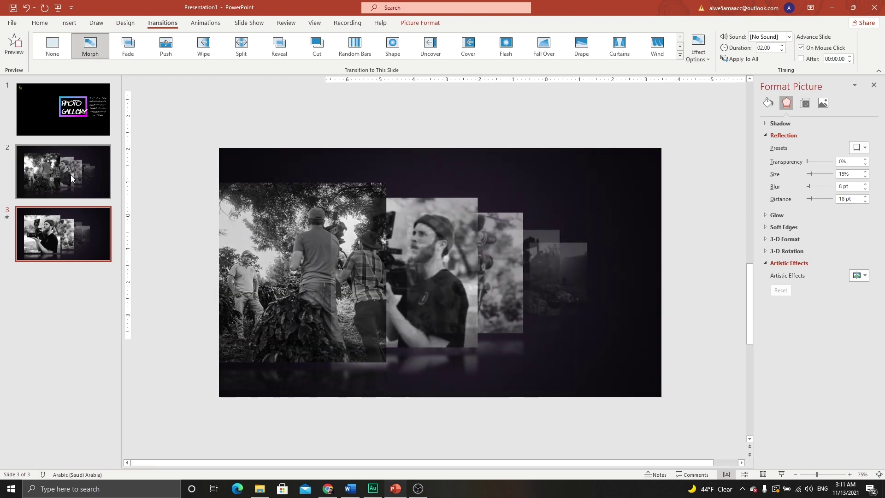
pyautogui.click(71, 175)
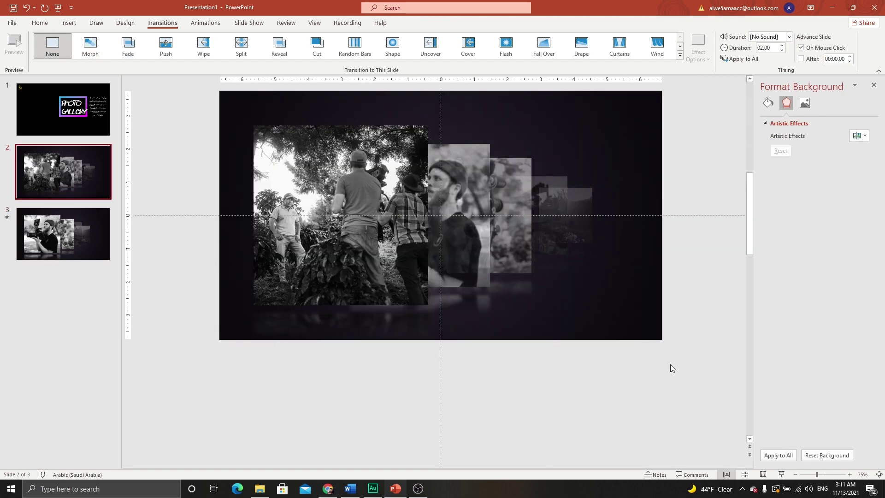
pyautogui.click(783, 475)
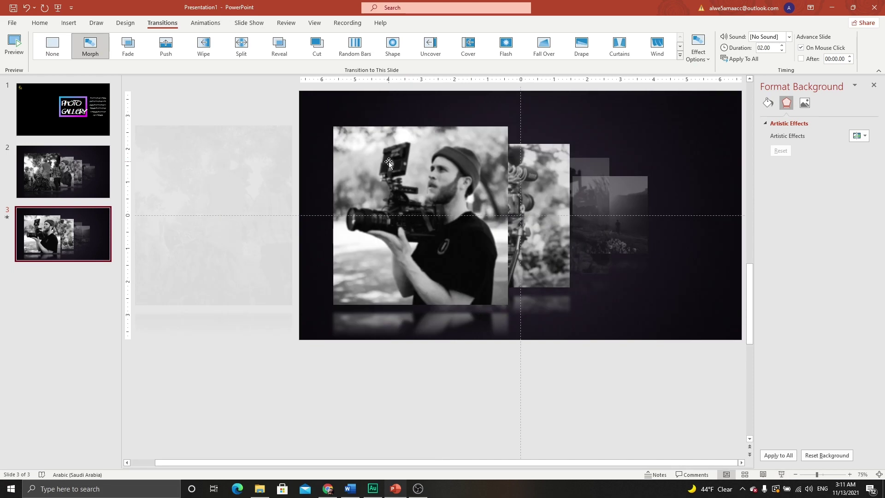
# Set the front photo's artistic effect to None to remove its blur.
pyautogui.click(406, 158)
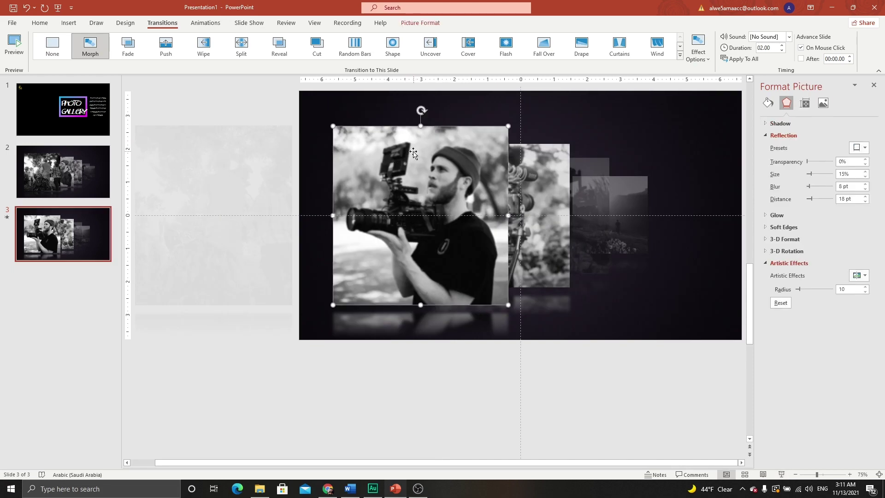
pyautogui.click(420, 23)
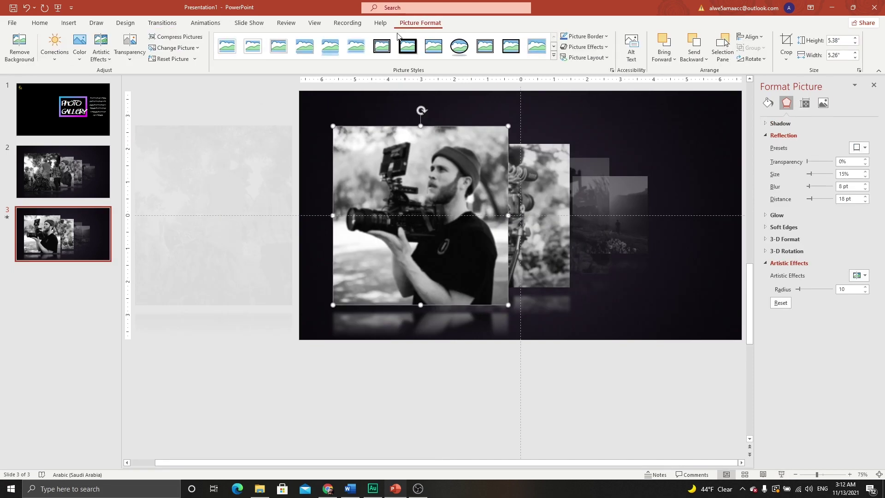
pyautogui.click(109, 63)
pyautogui.click(106, 77)
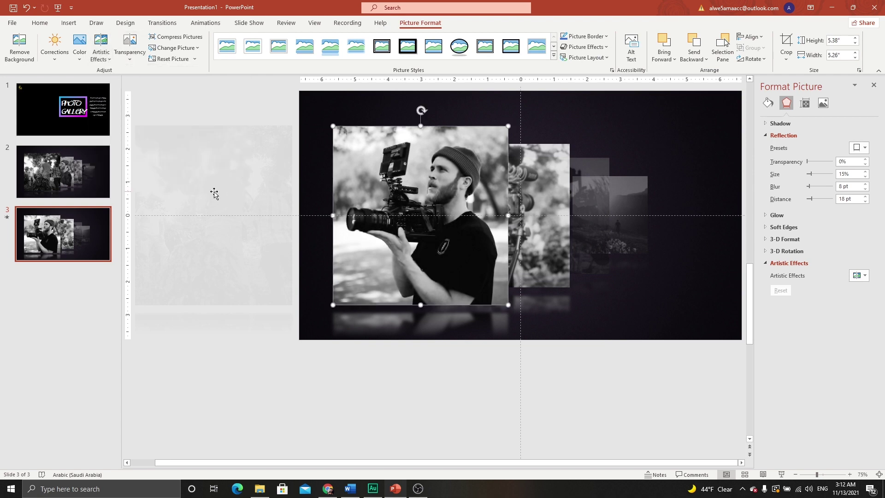
# Preview slide 3 in the slideshow, then duplicate slide 3 into a new slide.
pyautogui.scroll(1, 214, 223)
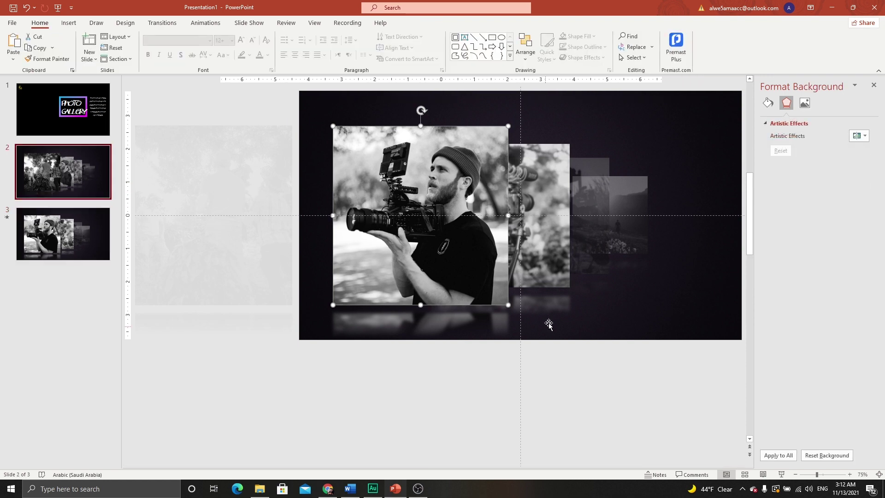
pyautogui.click(781, 475)
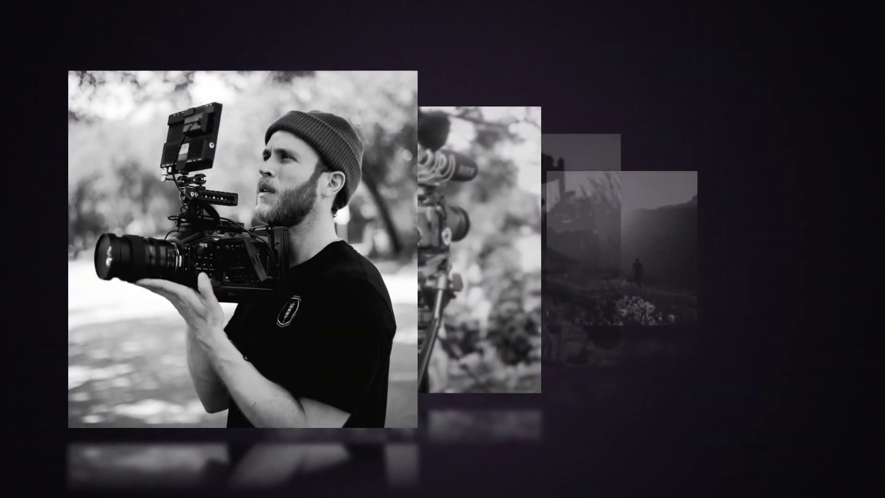
pyautogui.press('Escape')
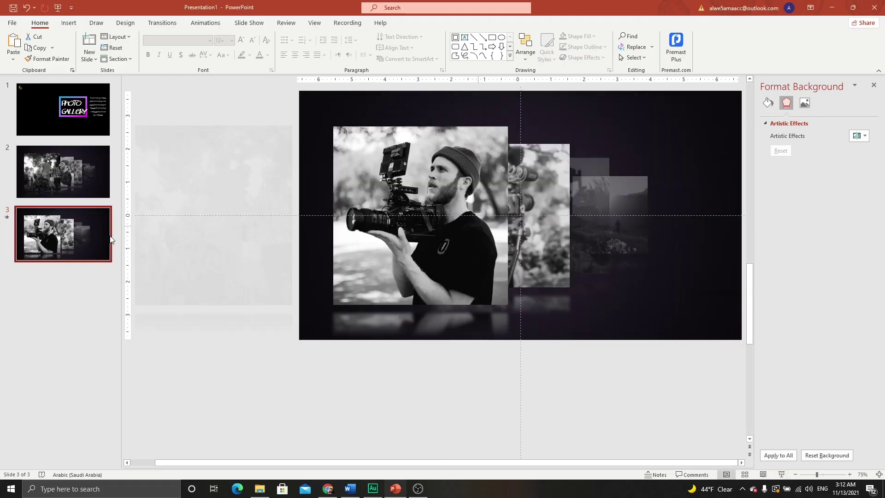
pyautogui.rightClick(80, 237)
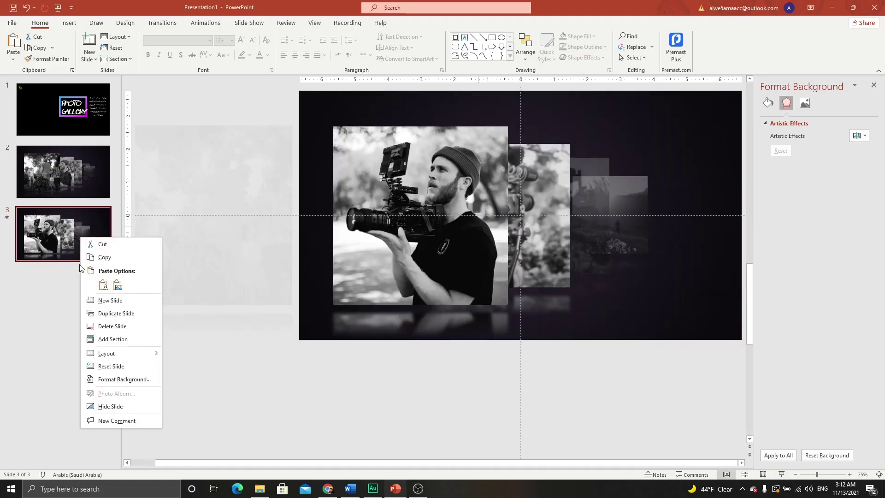
pyautogui.click(98, 315)
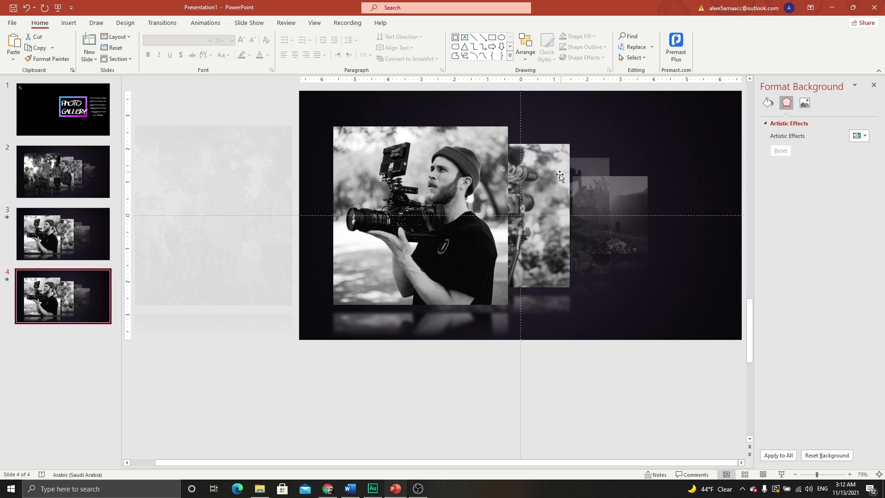
# Delete the rightmost small photo on slide 4, then move, enlarge and fade the remaining small photo.
pyautogui.click(641, 189)
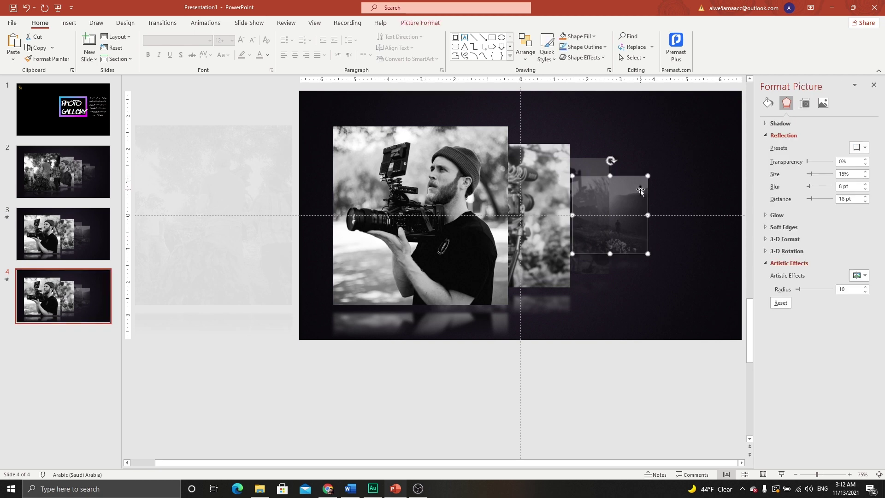
pyautogui.press('Delete')
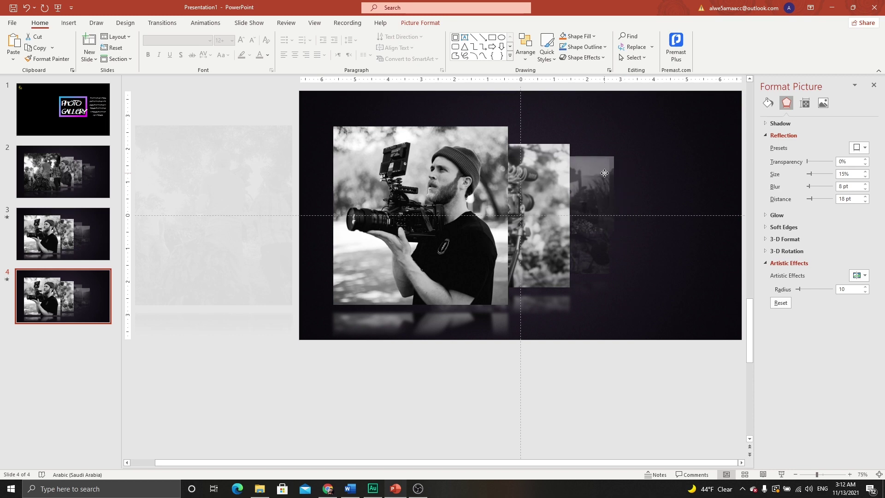
pyautogui.moveTo(604, 173); pyautogui.dragTo(600, 175)
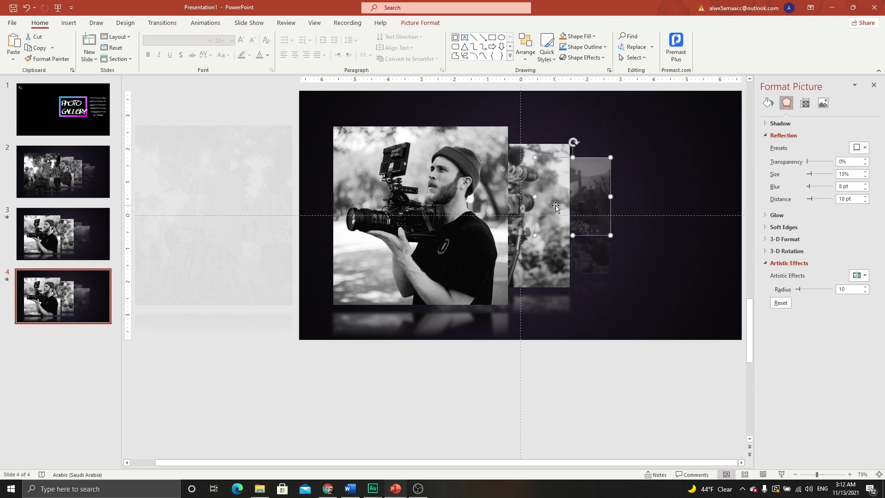
pyautogui.moveTo(572, 235)
pyautogui.mouseDown()
pyautogui.moveTo(534, 237)
pyautogui.moveTo(512, 277)
pyautogui.mouseUp()
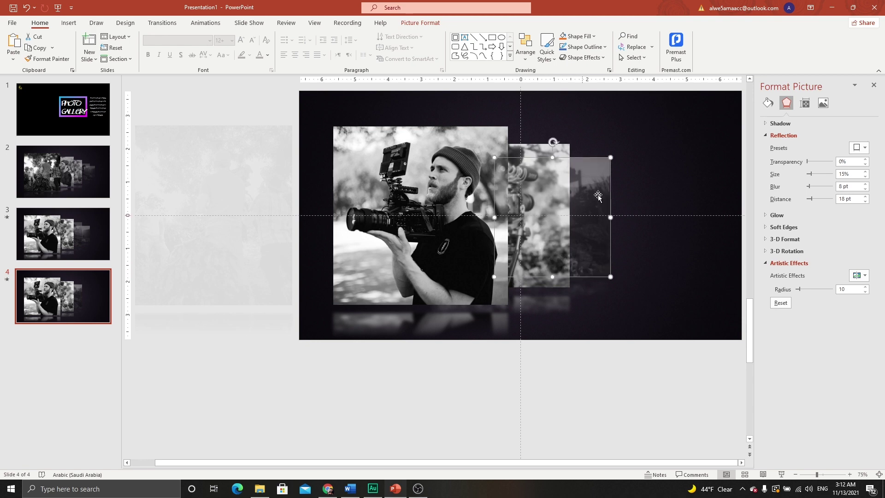
pyautogui.click(420, 23)
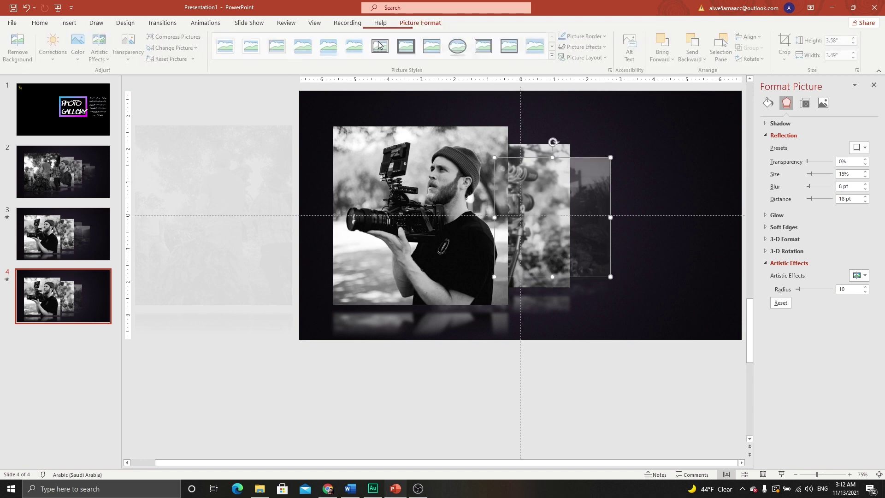
pyautogui.click(130, 46)
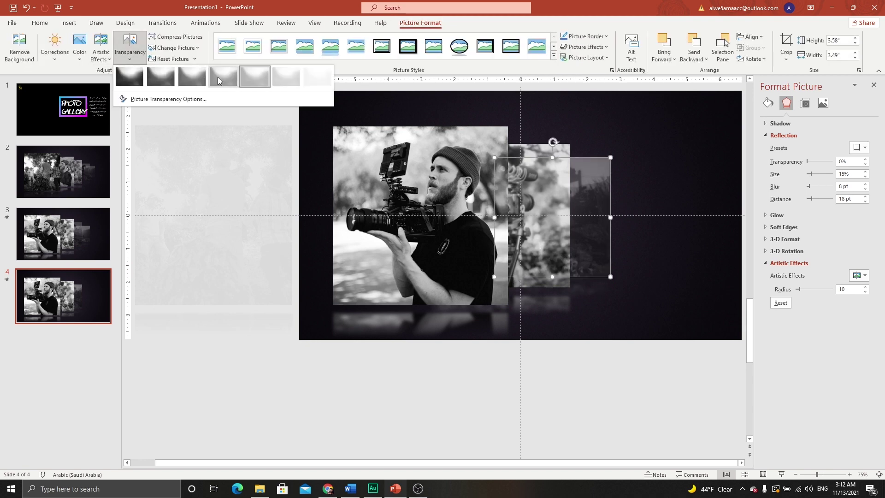
pyautogui.click(224, 76)
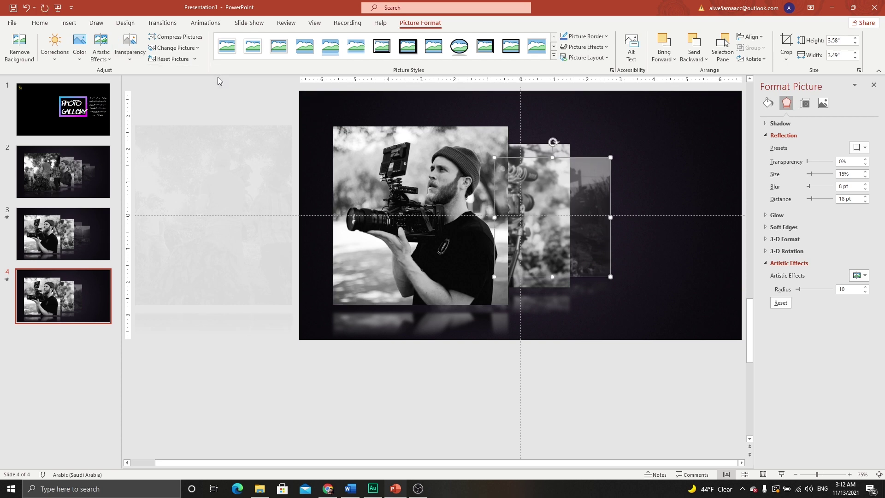
# Shift the back photo left and enlarge the middle photo toward the bottom-left.
pyautogui.click(585, 129)
pyautogui.click(585, 185)
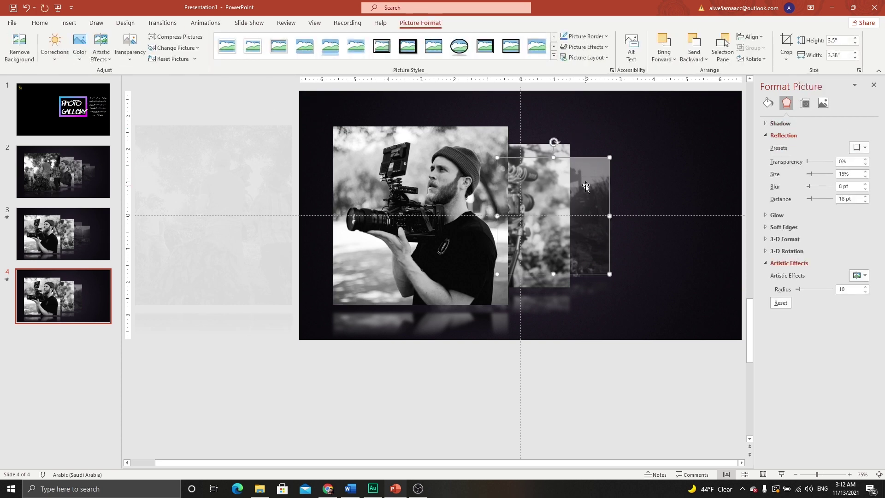
pyautogui.moveTo(585, 184); pyautogui.dragTo(545, 170)
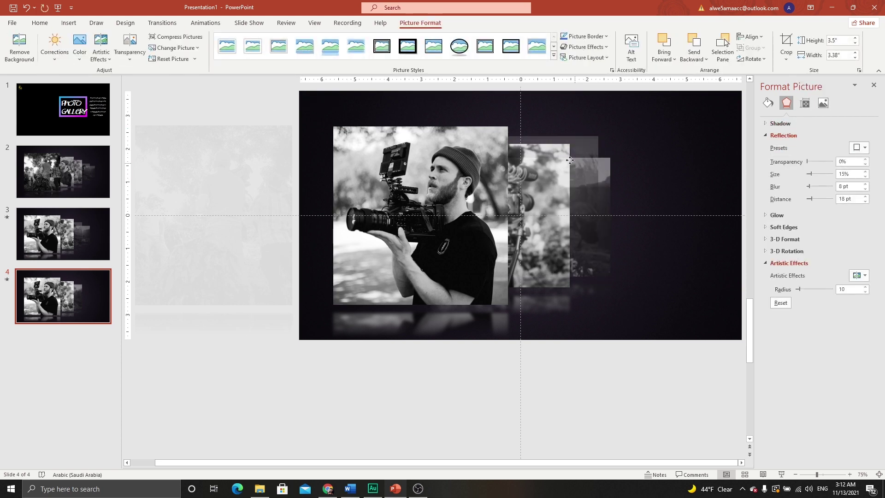
pyautogui.click(545, 171)
pyautogui.moveTo(456, 261); pyautogui.dragTo(429, 287)
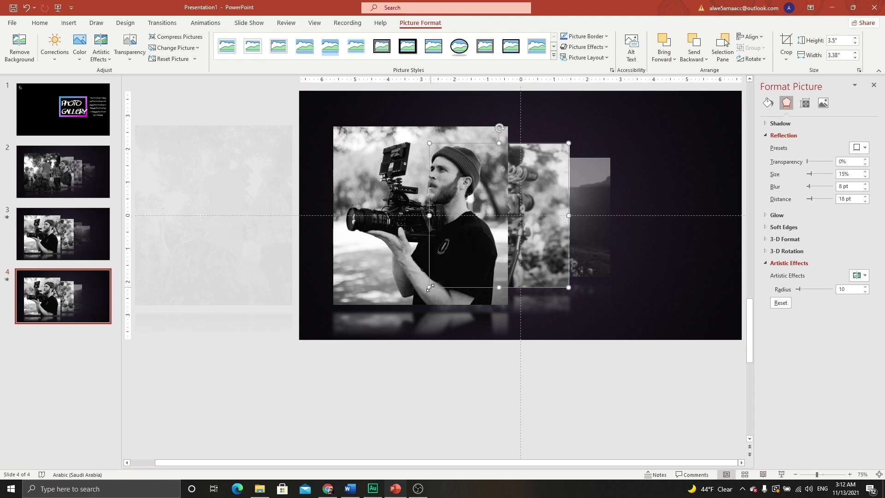
# Apply a transparency preset to fade the middle rear photo.
pyautogui.click(131, 63)
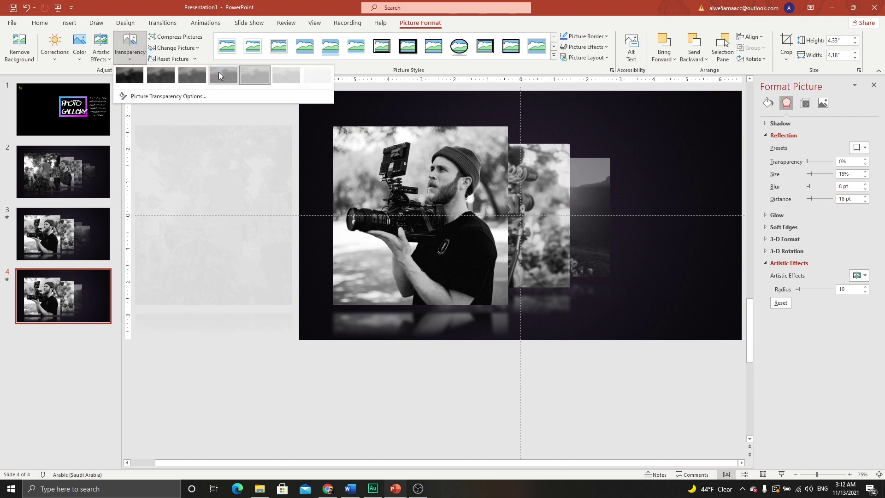
pyautogui.click(219, 72)
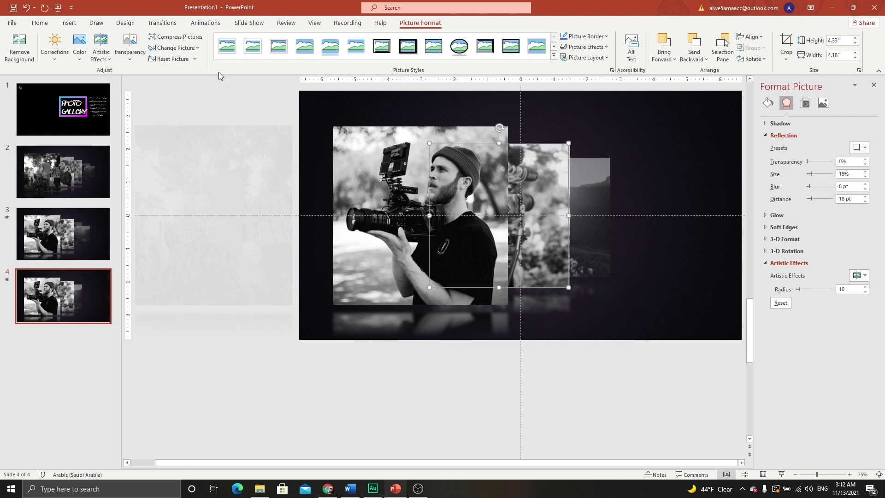
pyautogui.click(559, 119)
# Move the second photo behind the main photo and enlarge it to about 5.42" by 5.23".
pyautogui.moveTo(539, 172)
pyautogui.mouseDown()
pyautogui.moveTo(485, 149)
pyautogui.moveTo(479, 163)
pyautogui.moveTo(436, 165)
pyautogui.mouseUp()
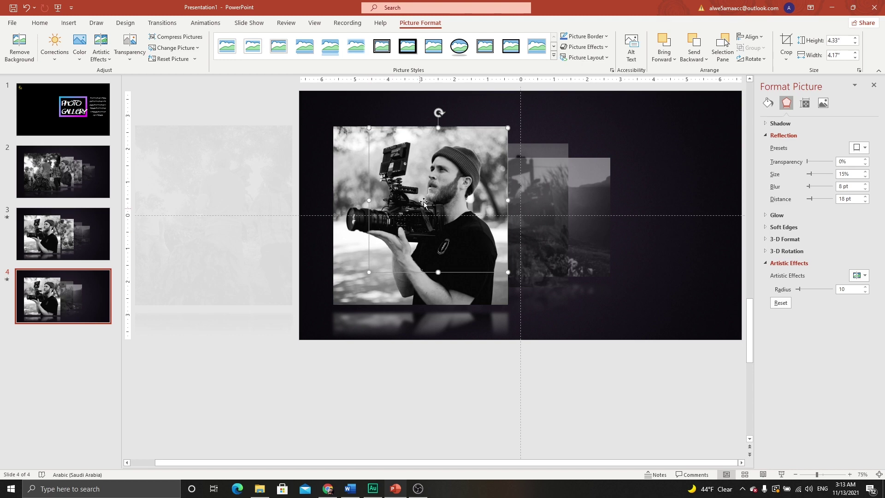
pyautogui.hotkey('ctrl', 'z')
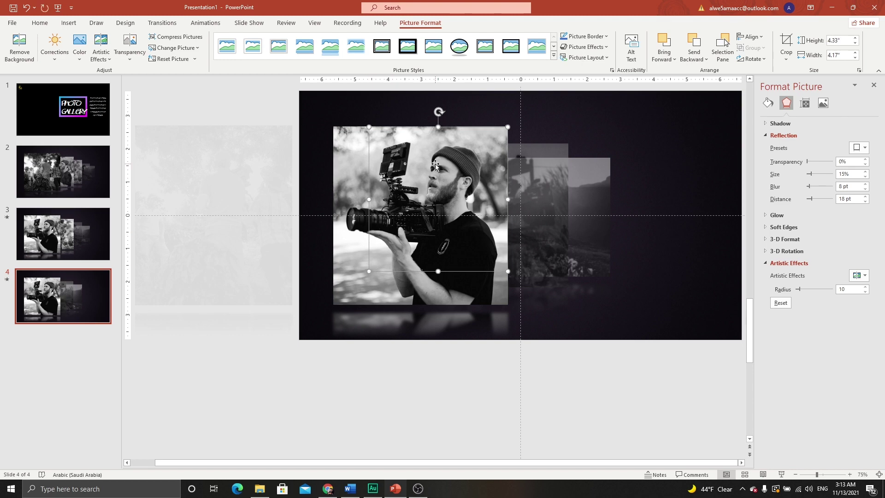
pyautogui.moveTo(369, 271); pyautogui.dragTo(334, 307)
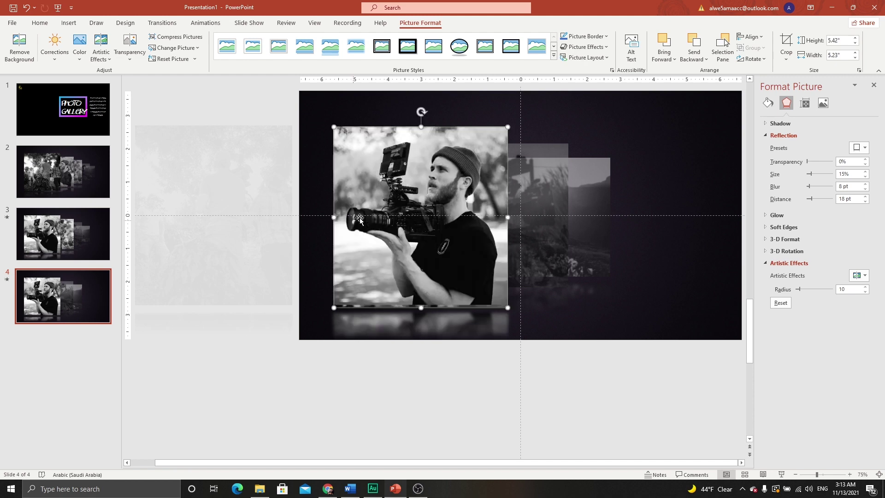
# Make slide 4's front photo fully see-through using the transparency presets.
pyautogui.click(131, 51)
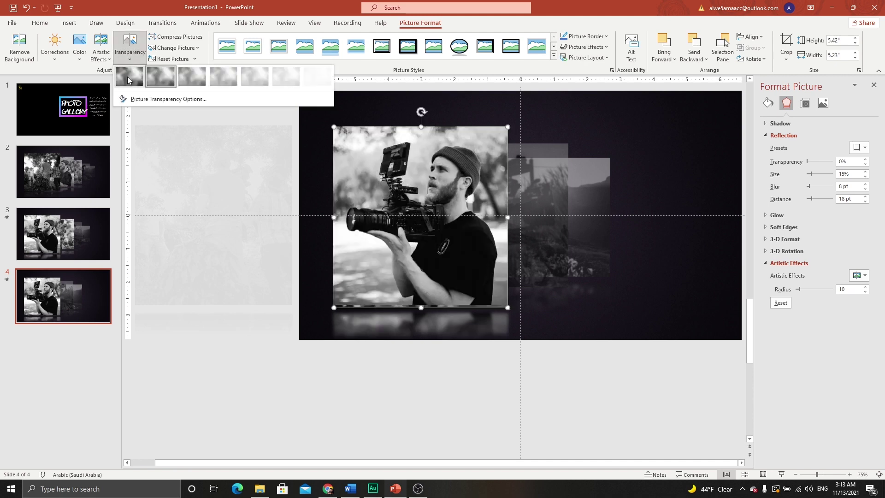
pyautogui.click(209, 138)
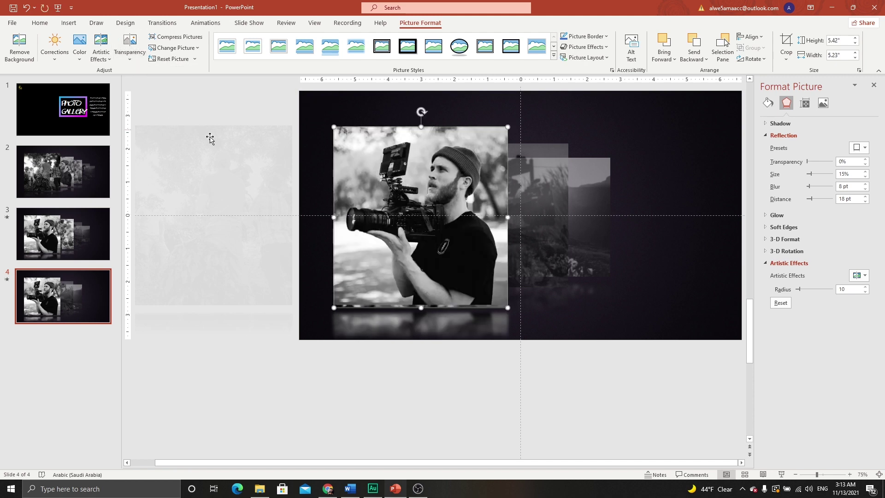
pyautogui.click(240, 98)
pyautogui.click(424, 150)
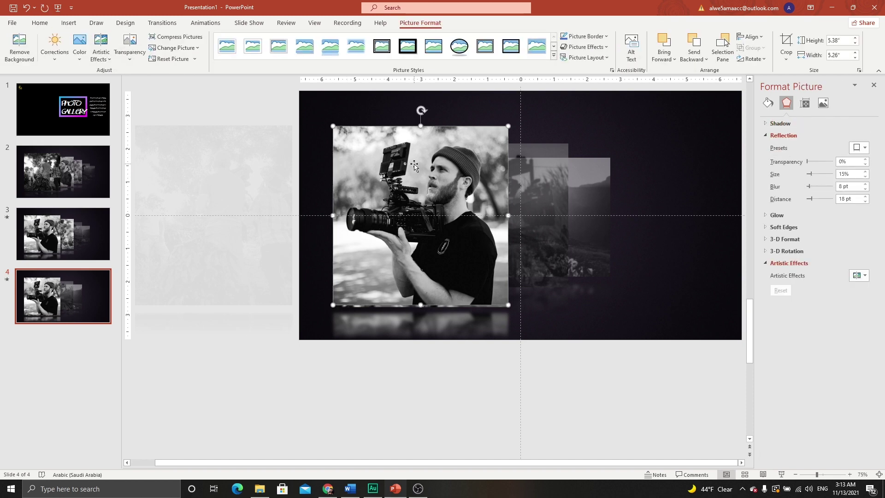
pyautogui.click(131, 59)
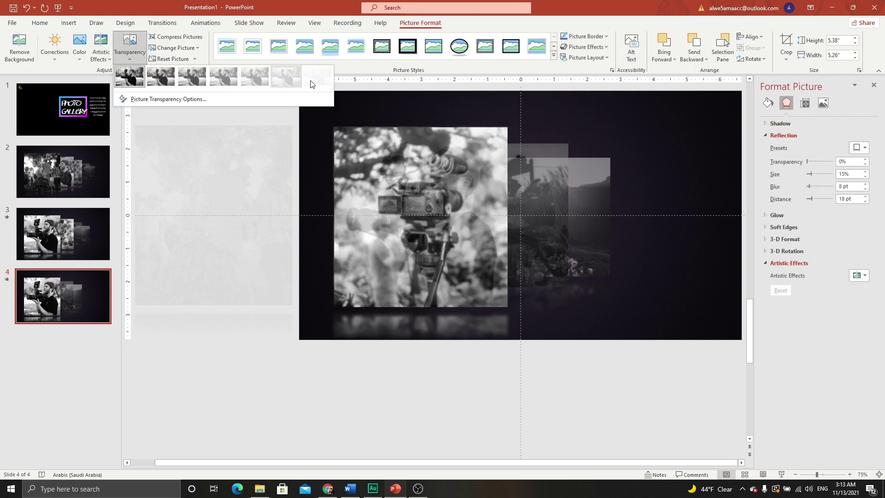
pyautogui.click(421, 170)
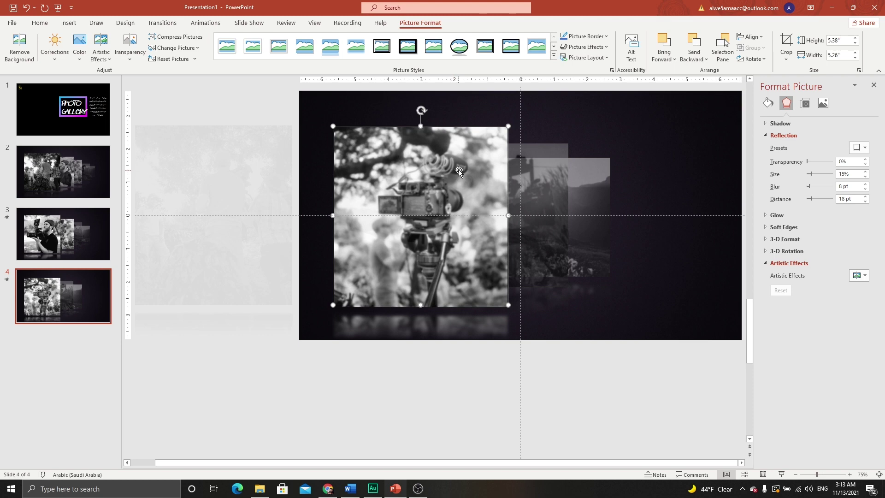
pyautogui.press('Escape')
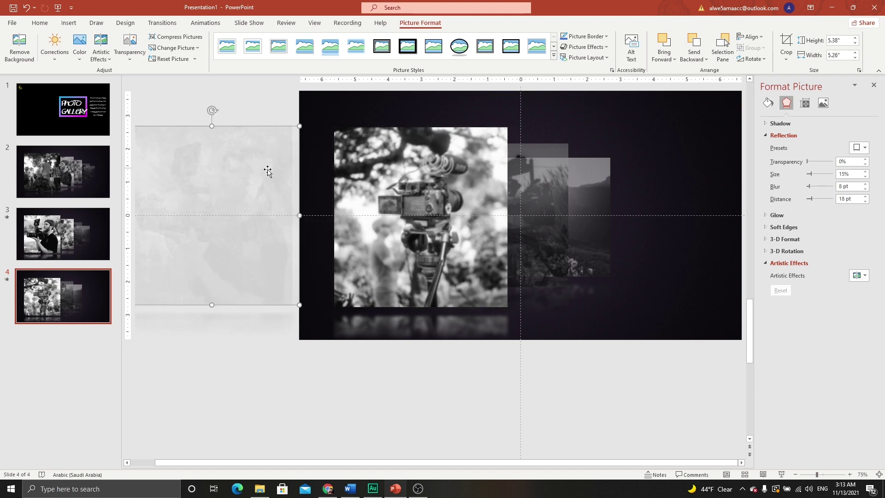
# Set the camera photo's artistic effect to None so it is sharp, then return to slide 3.
pyautogui.click(420, 165)
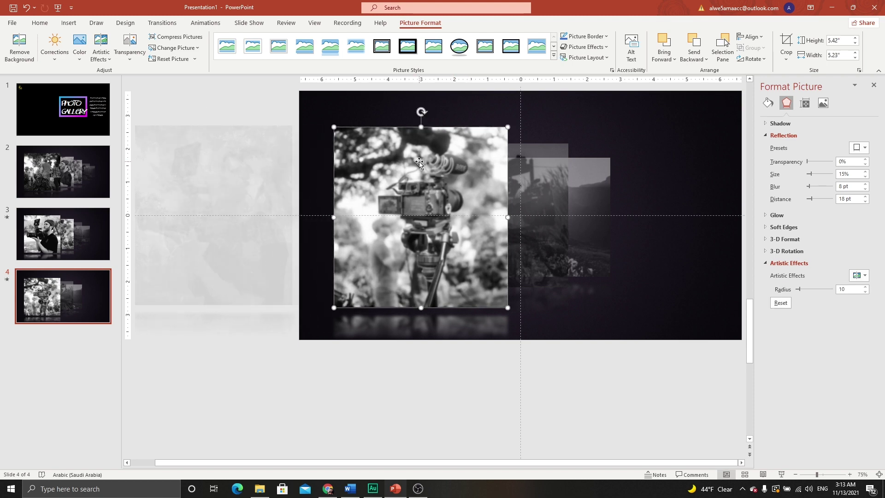
pyautogui.click(101, 51)
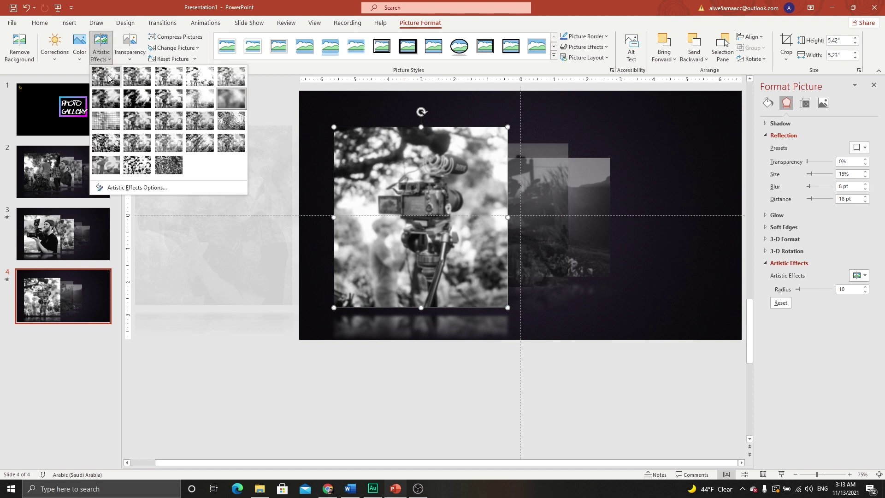
pyautogui.click(108, 75)
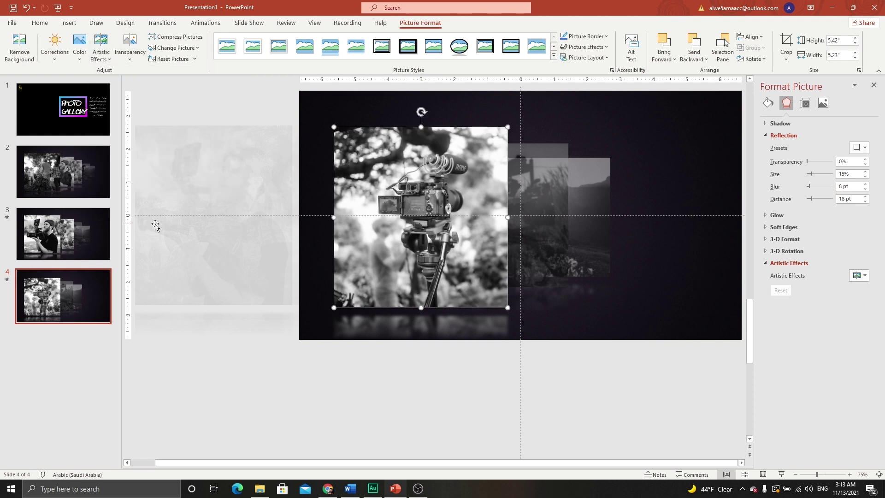
pyautogui.click(70, 243)
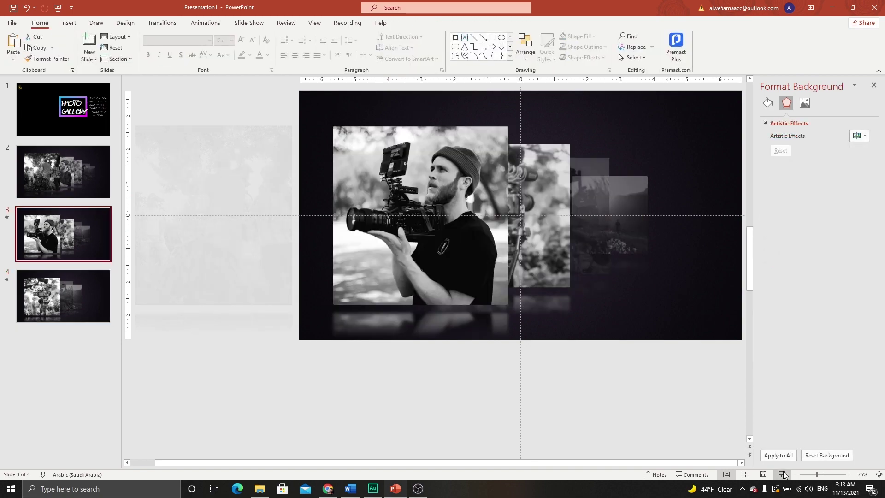
# Preview slides 3 and 4 in the slideshow, then duplicate slide 4 as slide 5.
pyautogui.click(782, 475)
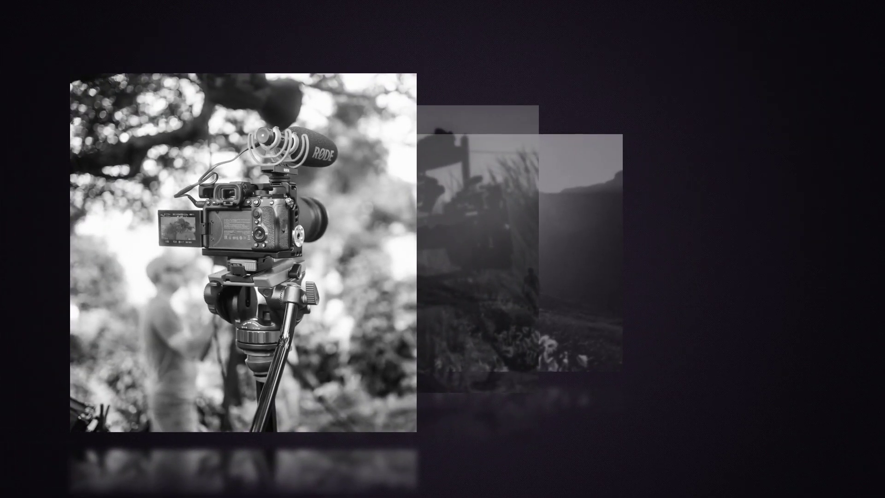
pyautogui.press('Escape')
pyautogui.click(72, 309)
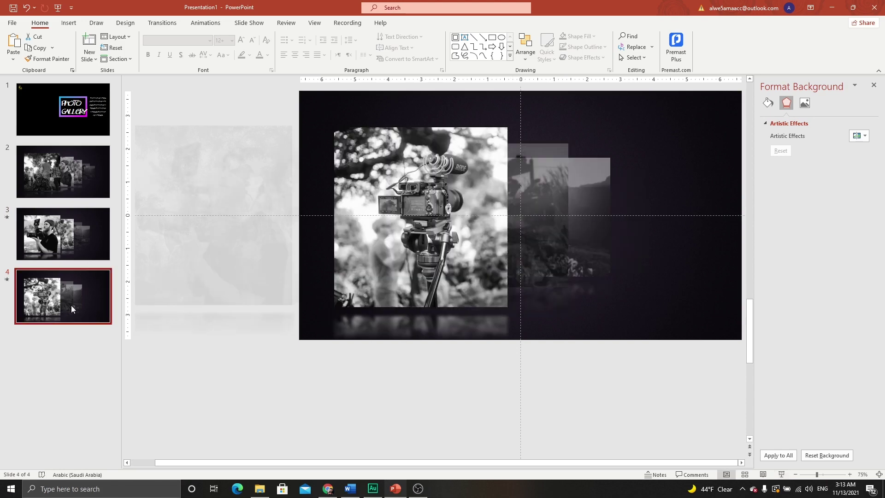
pyautogui.rightClick(58, 306)
pyautogui.click(80, 190)
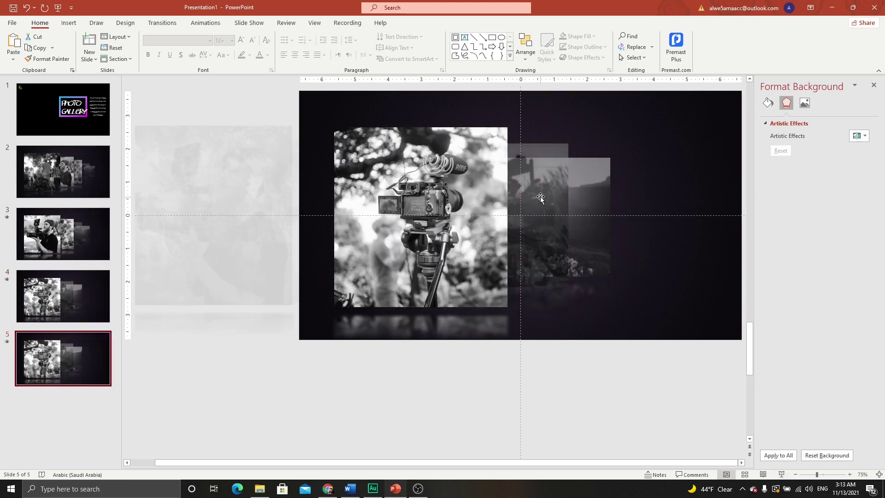
# Delete the two rightmost stacked pictures on slide 5.
pyautogui.click(592, 183)
pyautogui.press('Delete')
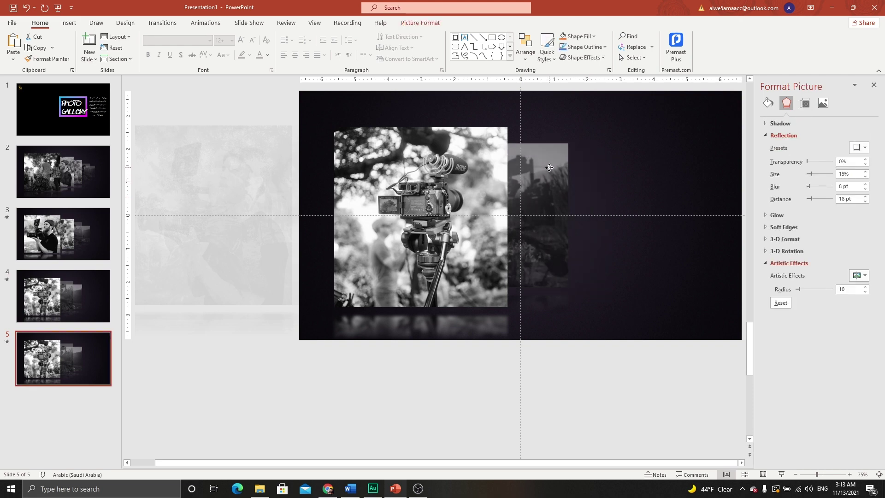
pyautogui.click(545, 171)
pyautogui.press('Delete')
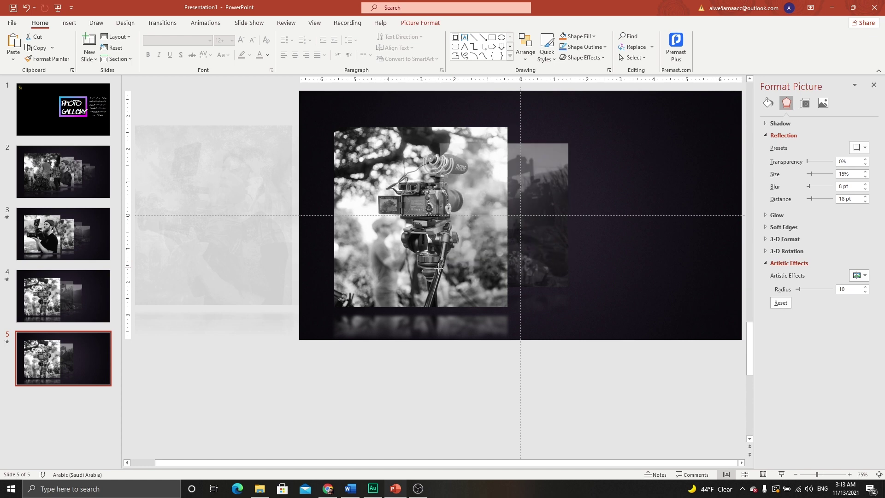
# Apply a lower Transparency preset to the remaining mountain picture.
pyautogui.click(540, 189)
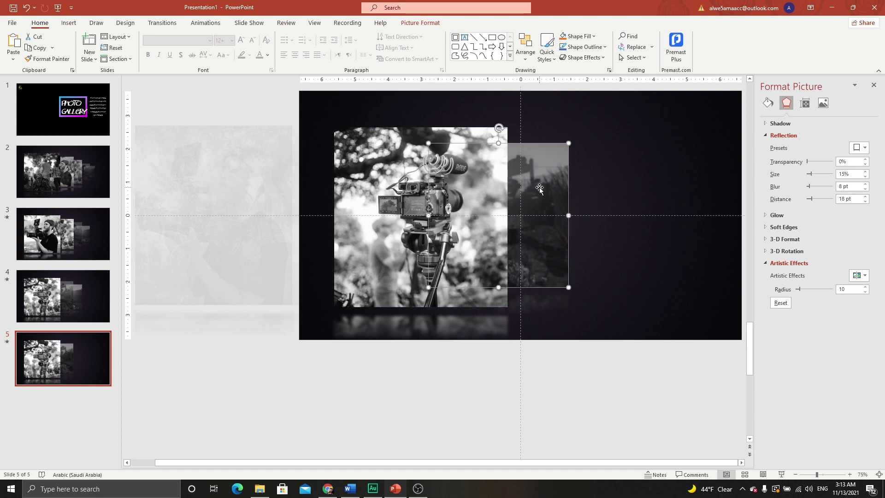
pyautogui.click(418, 22)
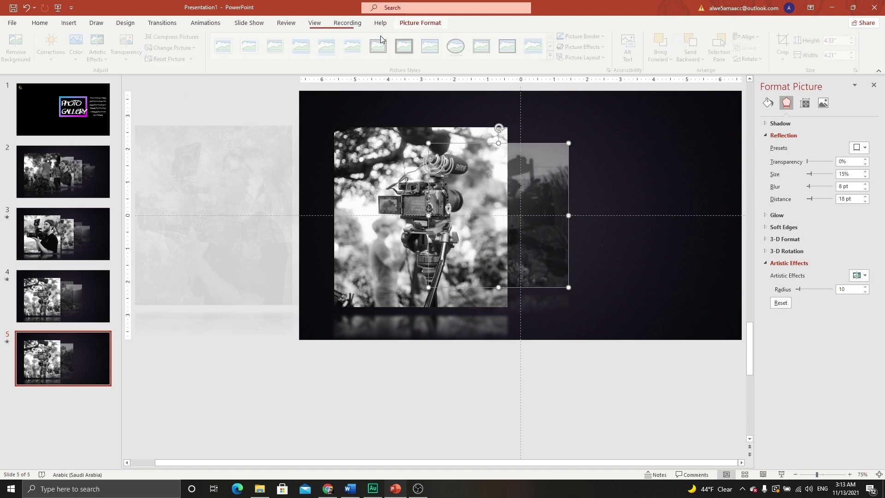
pyautogui.click(137, 59)
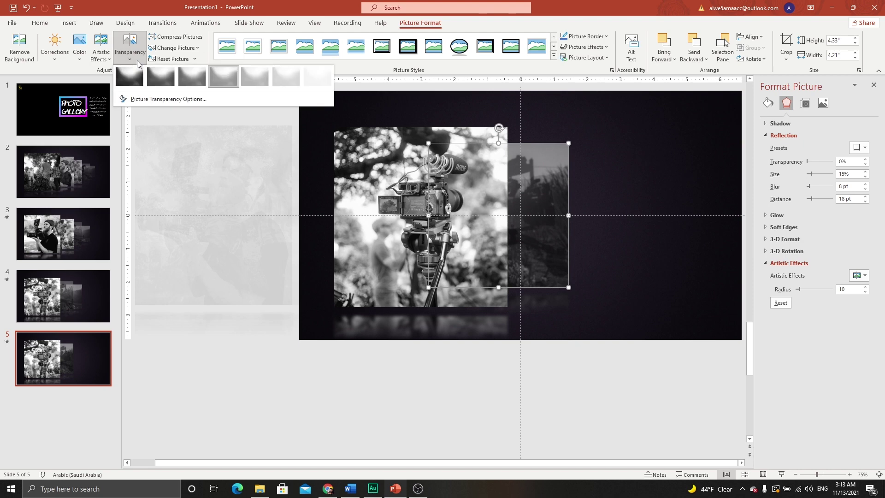
pyautogui.click(184, 75)
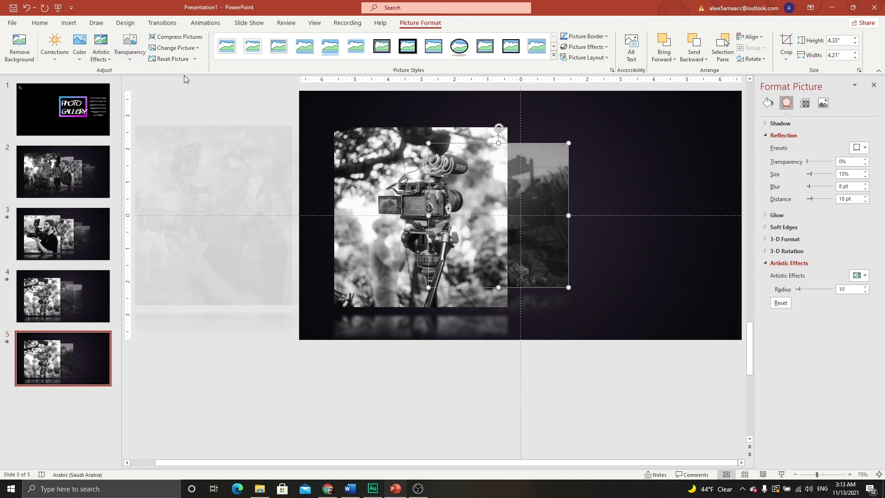
pyautogui.click(530, 135)
pyautogui.click(529, 164)
# Narrow the mountain picture and enlarge the hidden rear photo to 5.41" by 5.23".
pyautogui.moveTo(543, 165); pyautogui.dragTo(508, 164)
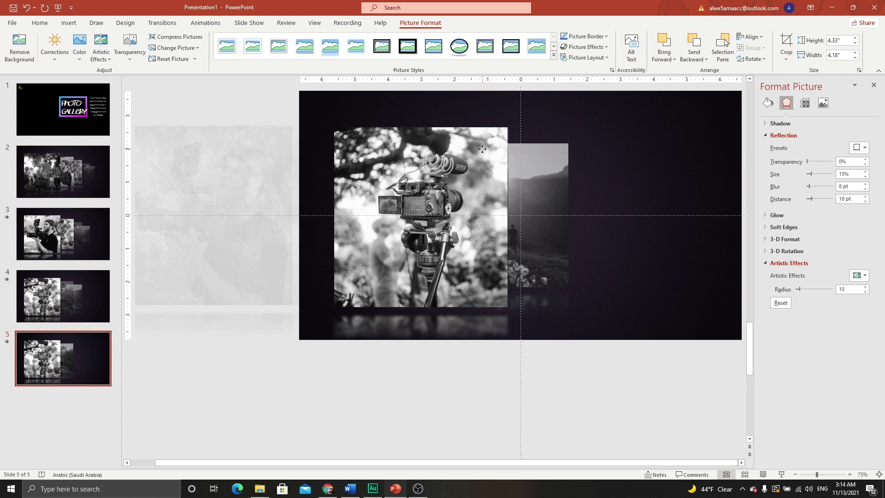
pyautogui.click(484, 213)
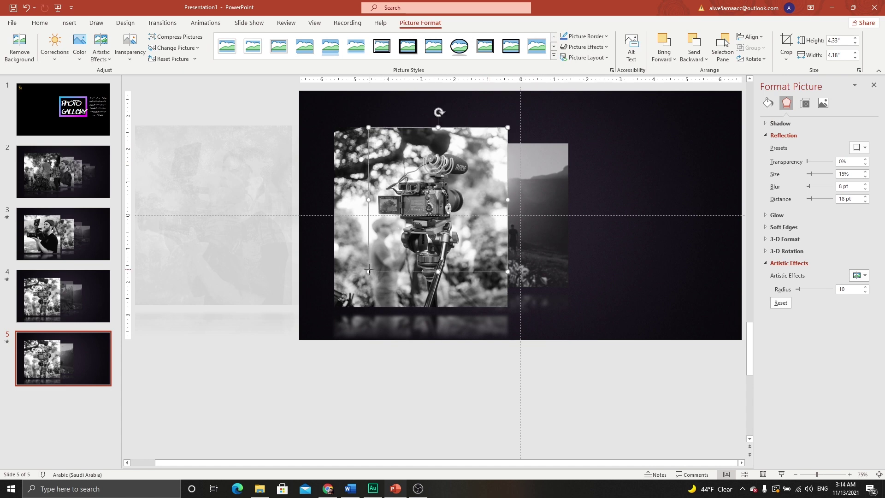
pyautogui.moveTo(369, 269); pyautogui.dragTo(334, 308)
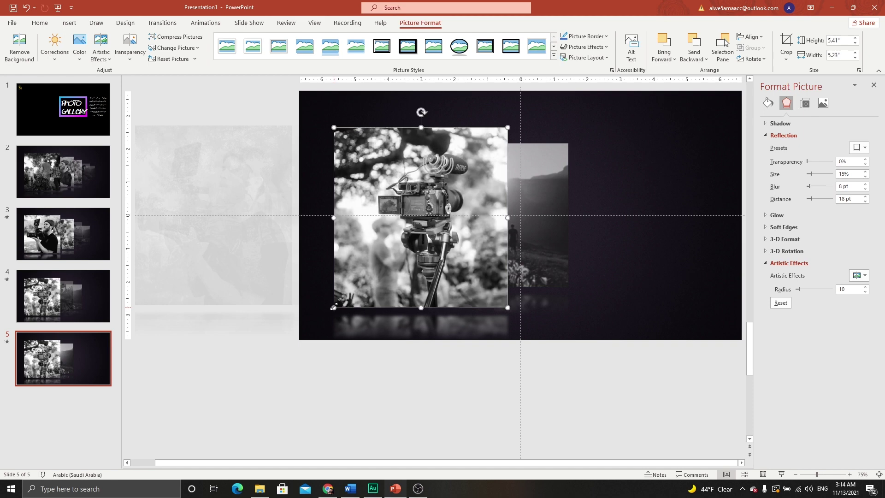
# Try transparency presets and set Artistic Effects to None on the front photo, undoing trial changes.
pyautogui.click(130, 46)
pyautogui.click(128, 71)
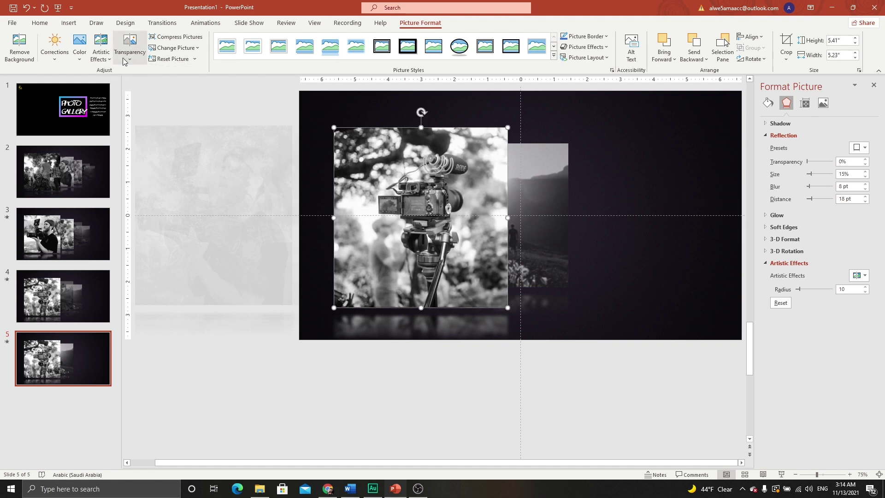
pyautogui.click(100, 52)
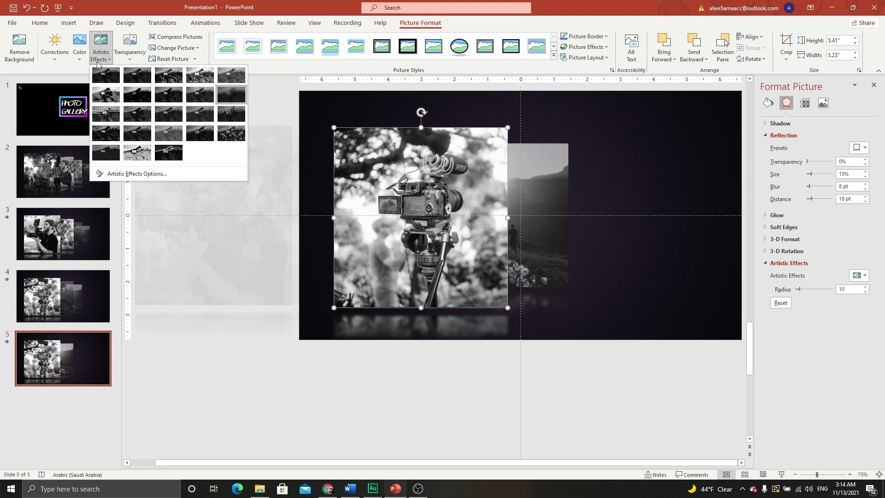
pyautogui.click(104, 46)
pyautogui.hotkey('ctrl', 'z')
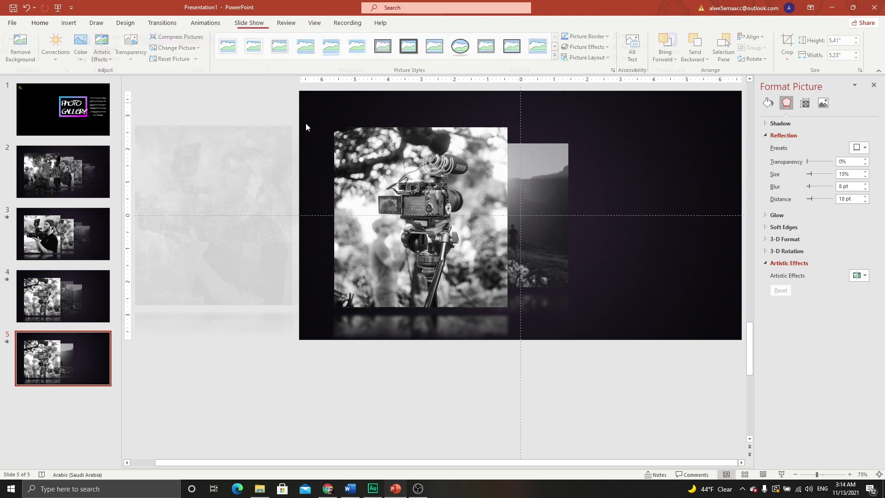
pyautogui.hotkey('ctrl', 'y')
pyautogui.click(125, 63)
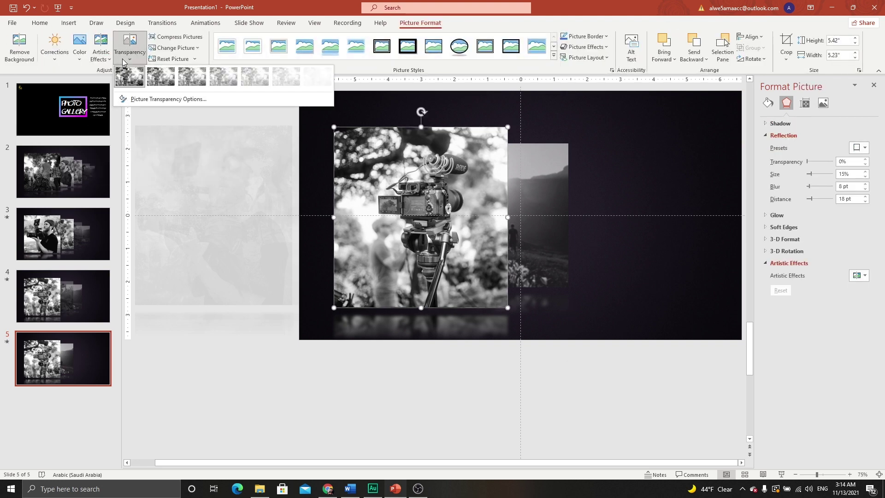
pyautogui.hotkey('ctrl', 'z')
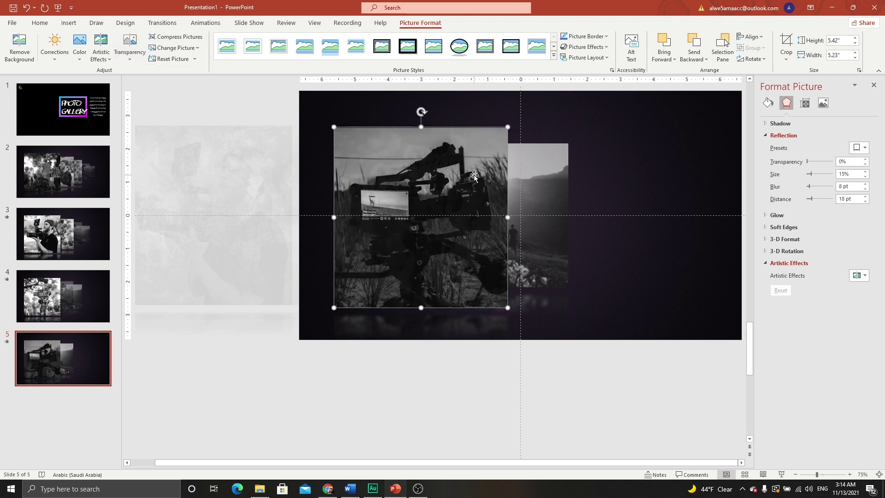
# Reveal the sharp grass-and-camera photo as the front image and bring up slide 5's thumbnail options.
pyautogui.hotkey('ctrl', 'z')
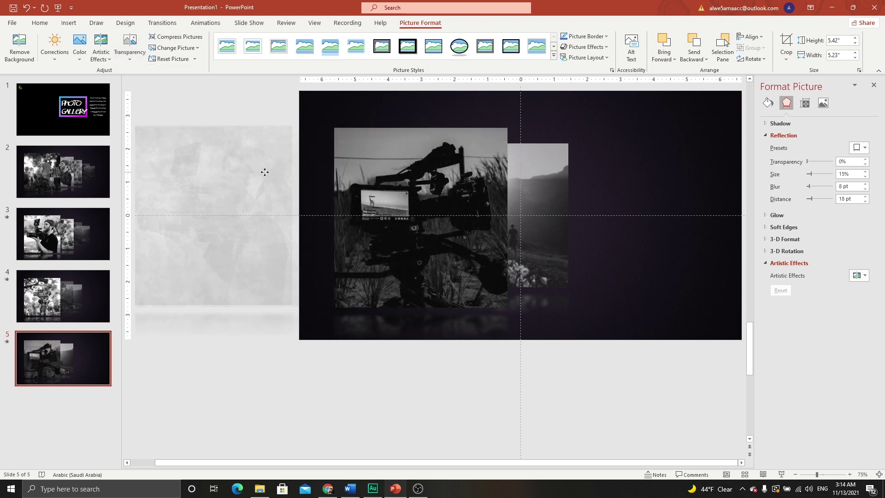
pyautogui.click(263, 172)
pyautogui.click(81, 364)
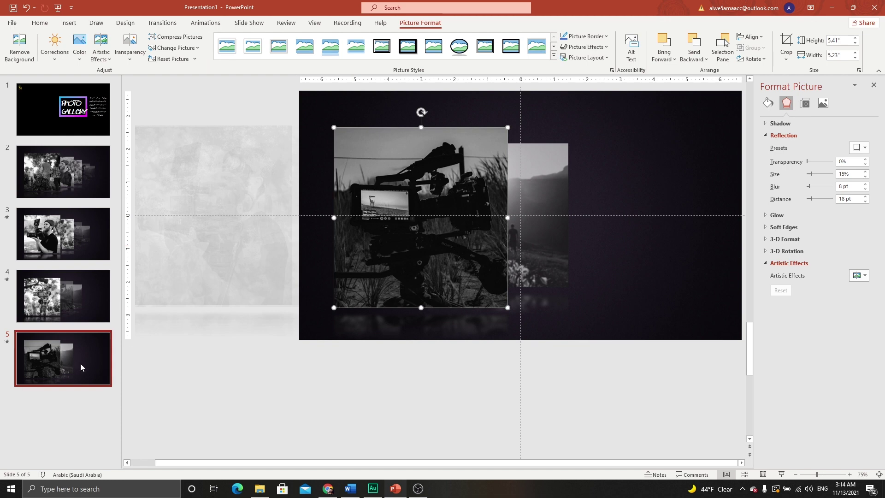
pyautogui.rightClick(81, 366)
# Duplicate slide 5 into slide 6 and tuck the mountain picture up-left behind the front photo.
pyautogui.click(100, 249)
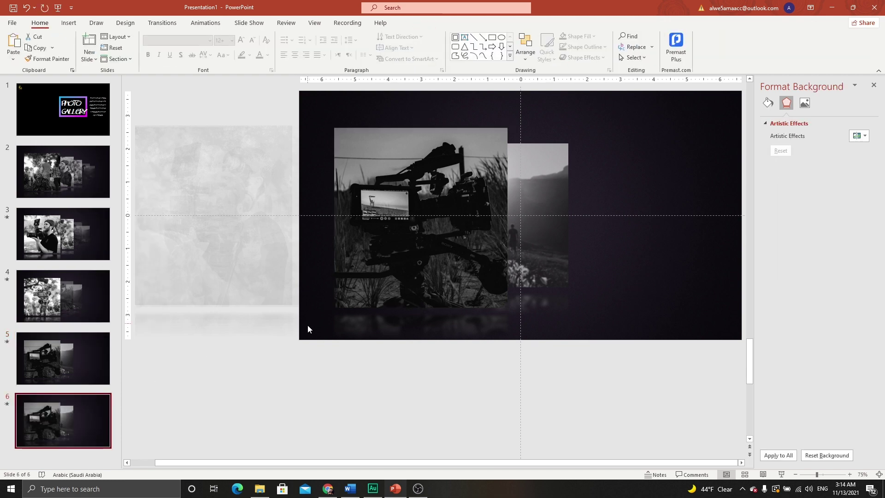
pyautogui.click(536, 182)
pyautogui.moveTo(535, 182); pyautogui.dragTo(483, 164)
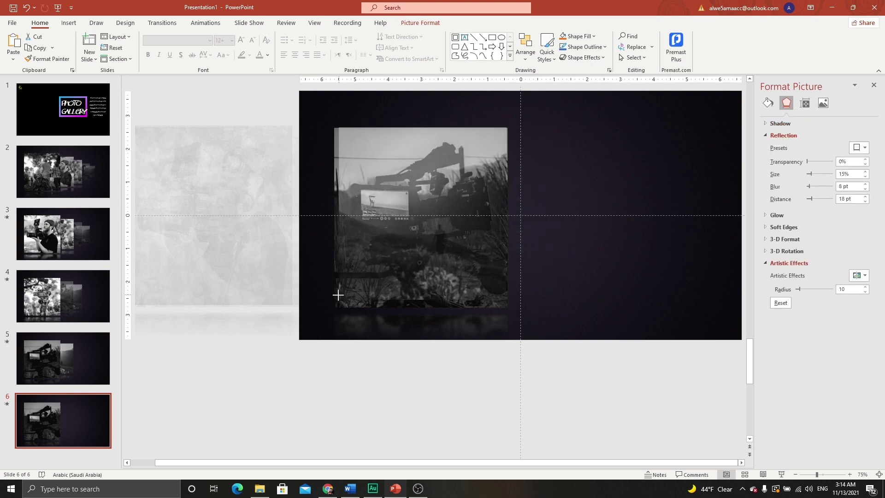
# Remove the camera rig photo's artistic effect and set it to 0% transparency.
pyautogui.click(377, 282)
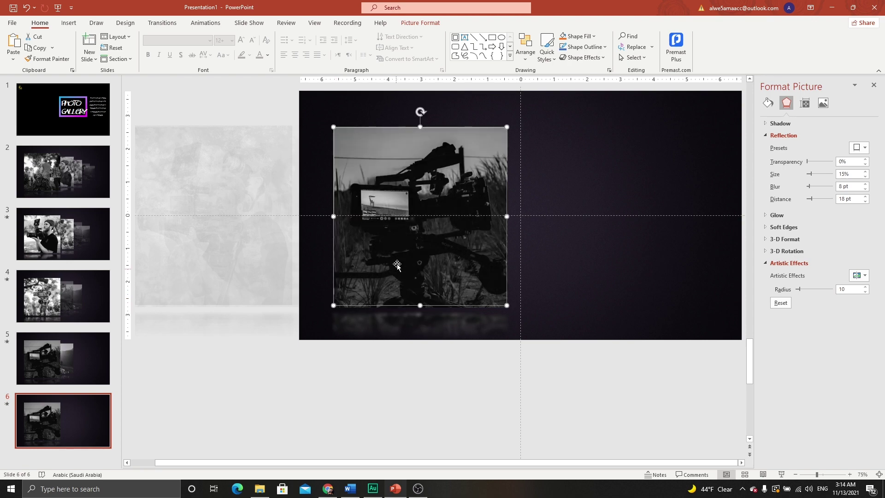
pyautogui.click(420, 23)
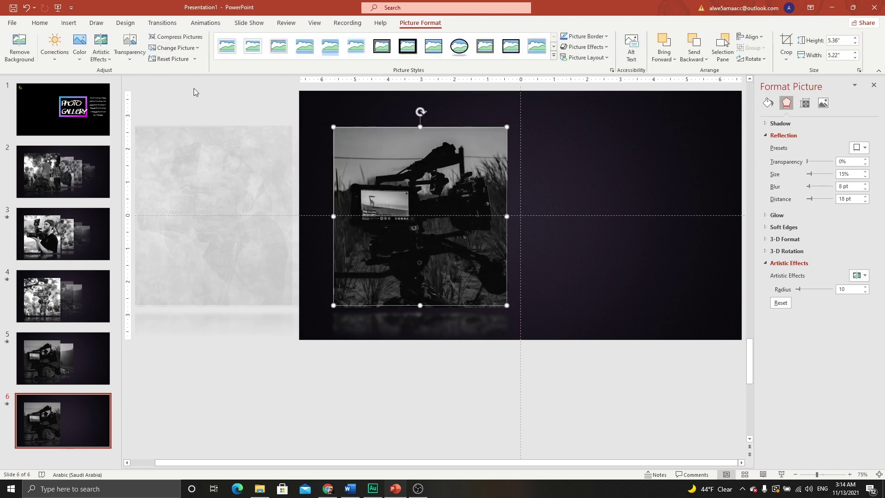
pyautogui.click(106, 59)
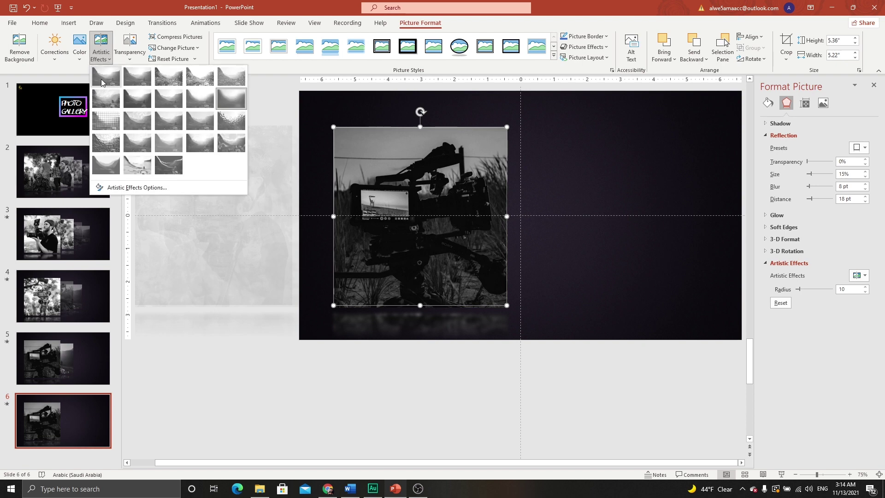
pyautogui.click(101, 79)
pyautogui.click(79, 56)
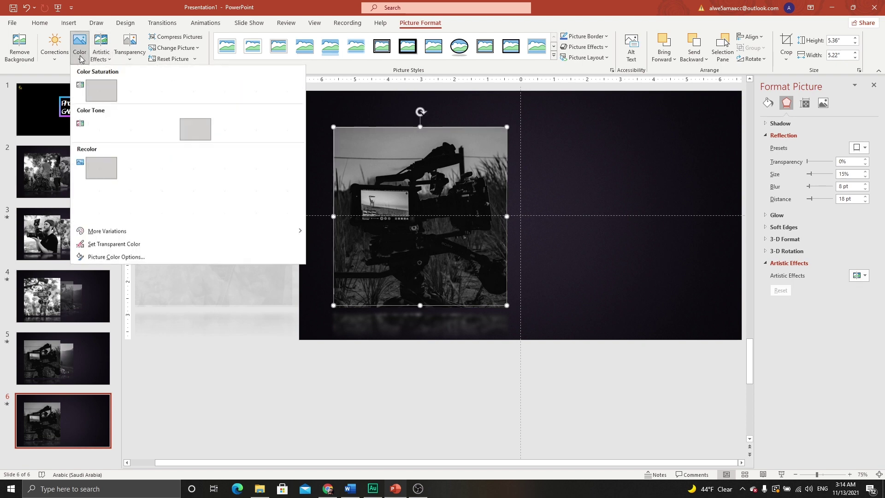
pyautogui.click(79, 51)
pyautogui.click(130, 48)
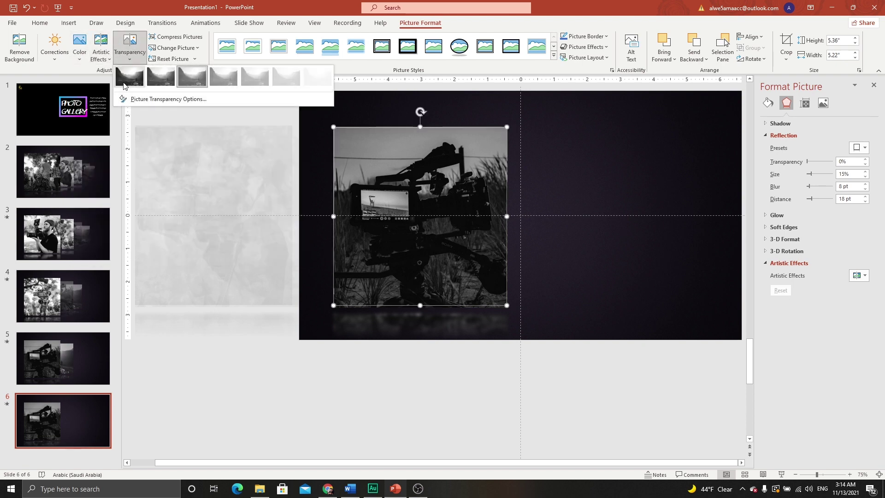
pyautogui.click(127, 79)
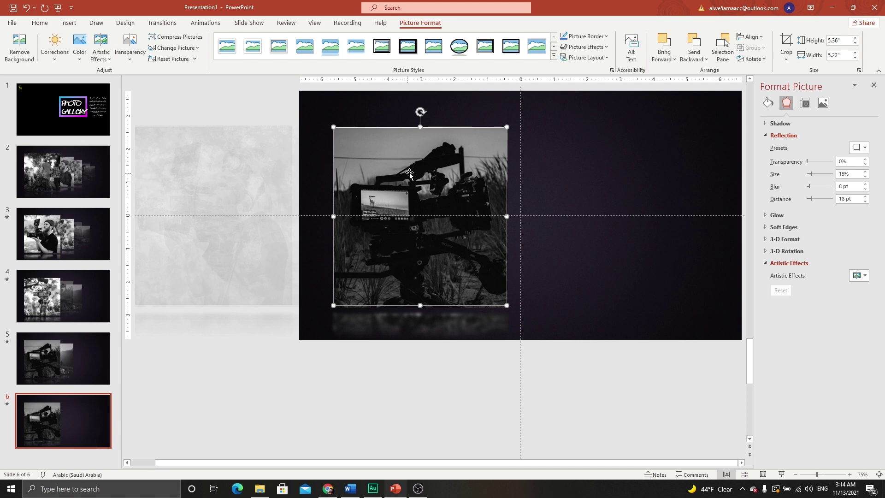
# Apply a transparency preset to the picture, then return to title slide 1.
pyautogui.click(389, 106)
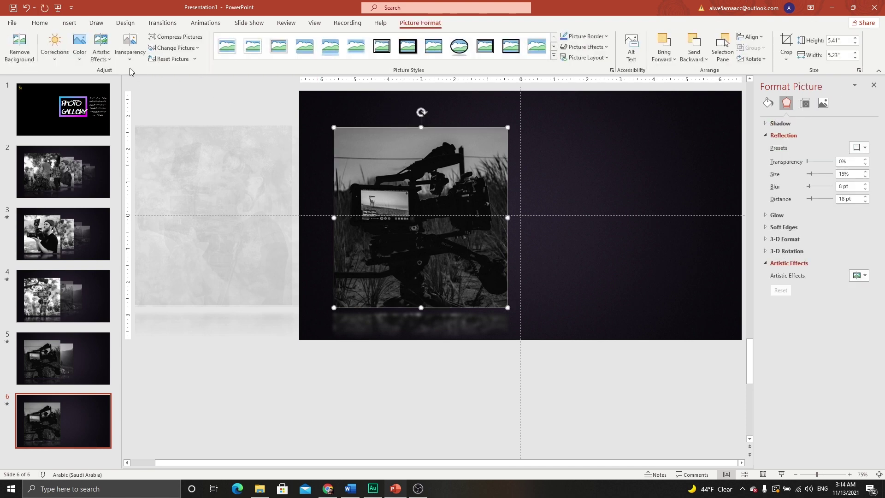
pyautogui.click(130, 46)
pyautogui.click(308, 74)
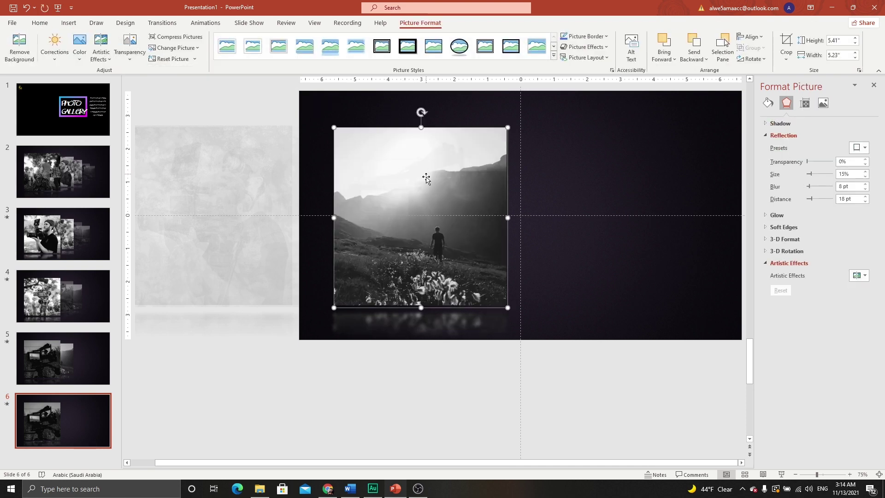
pyautogui.click(261, 166)
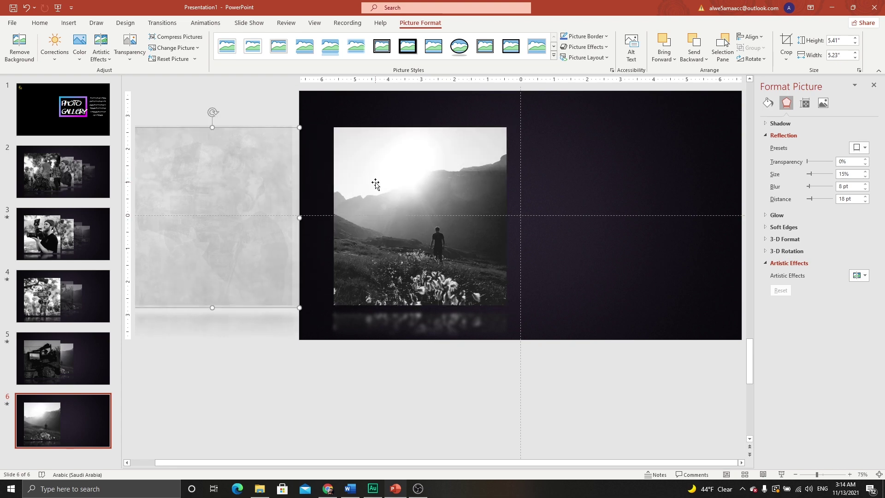
pyautogui.click(63, 110)
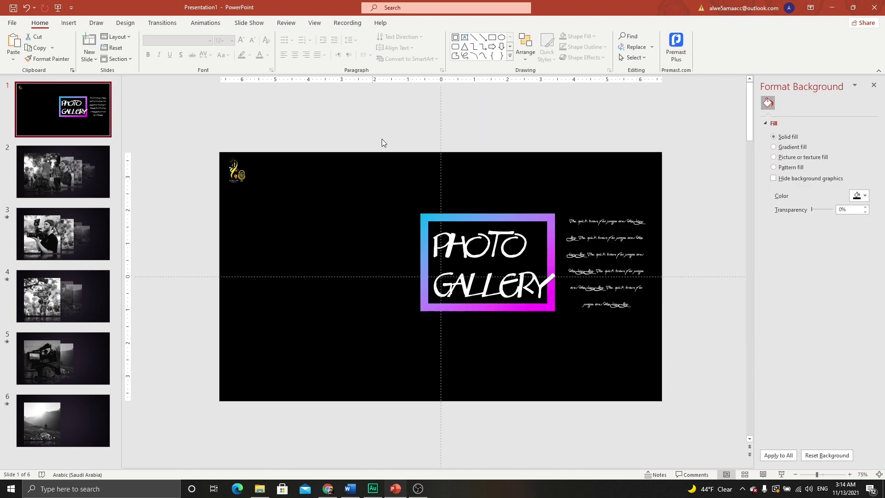
# Select all of slide 1's title objects and paste them onto slide 2.
pyautogui.hotkey('ctrl', 'a')
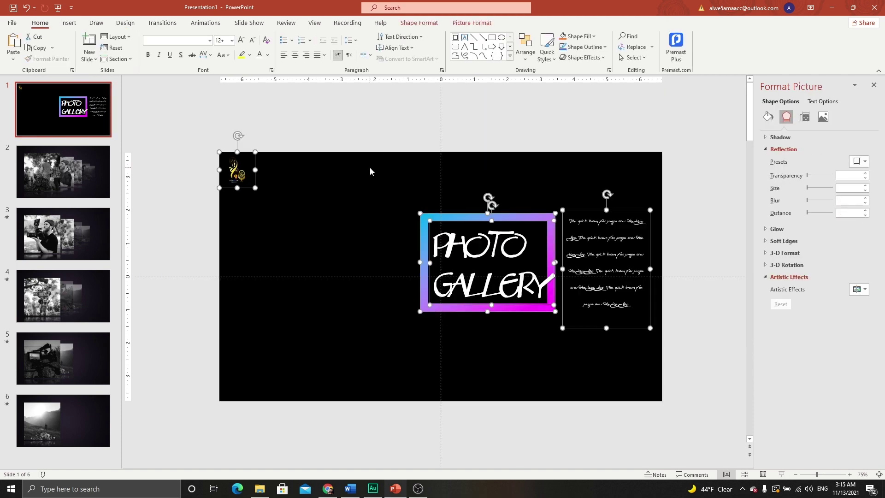
pyautogui.click(88, 145)
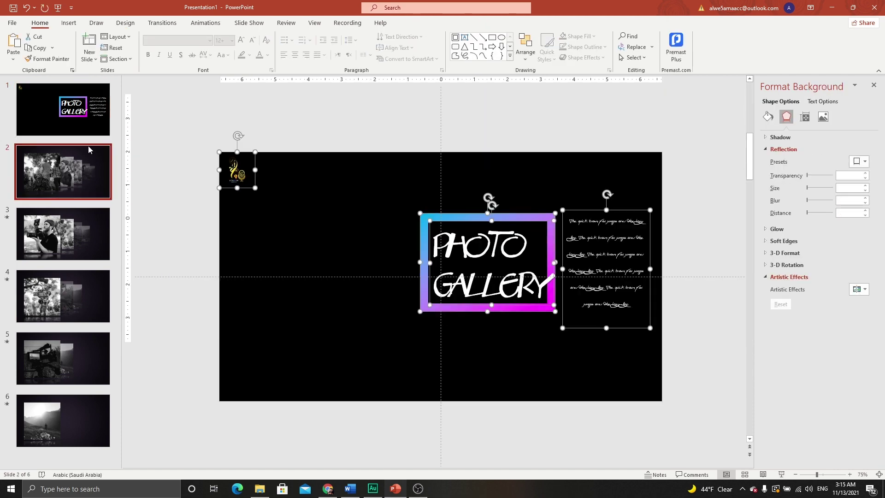
pyautogui.hotkey('ctrl', 'v')
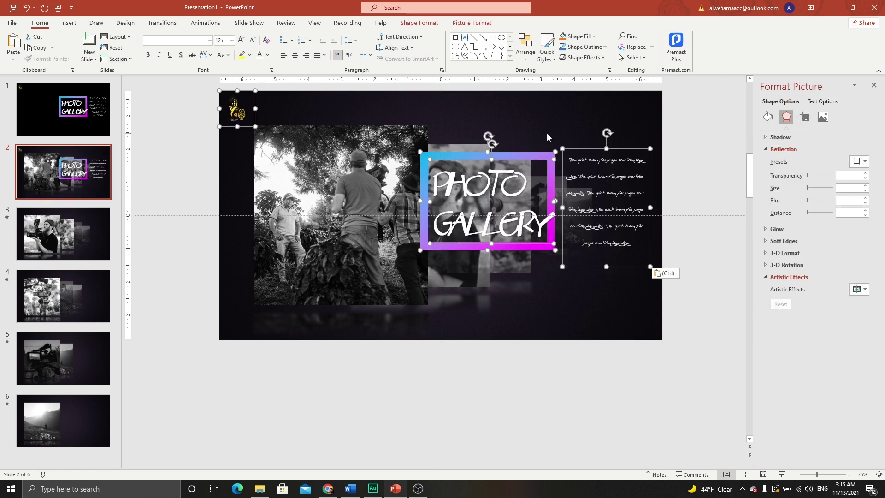
# Lower the script text and settle the PHOTO GALLERY frame over the stacked photos.
pyautogui.click(704, 123)
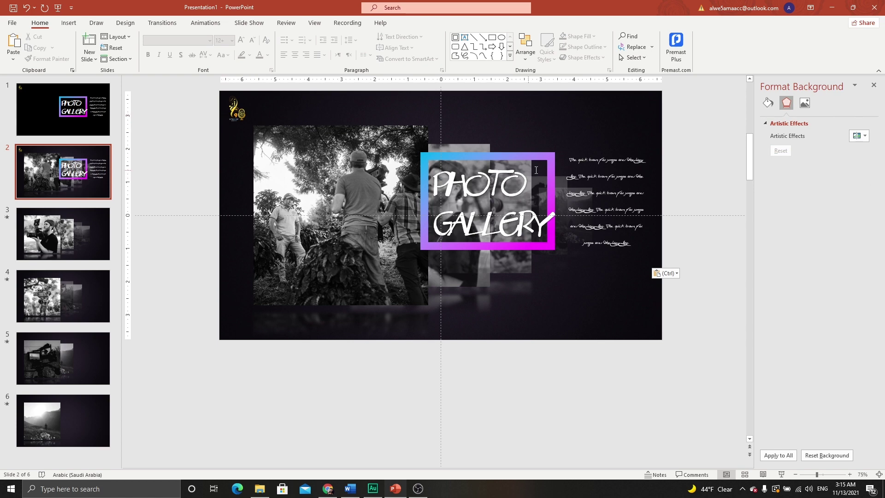
pyautogui.click(620, 179)
pyautogui.moveTo(630, 150); pyautogui.dragTo(637, 230)
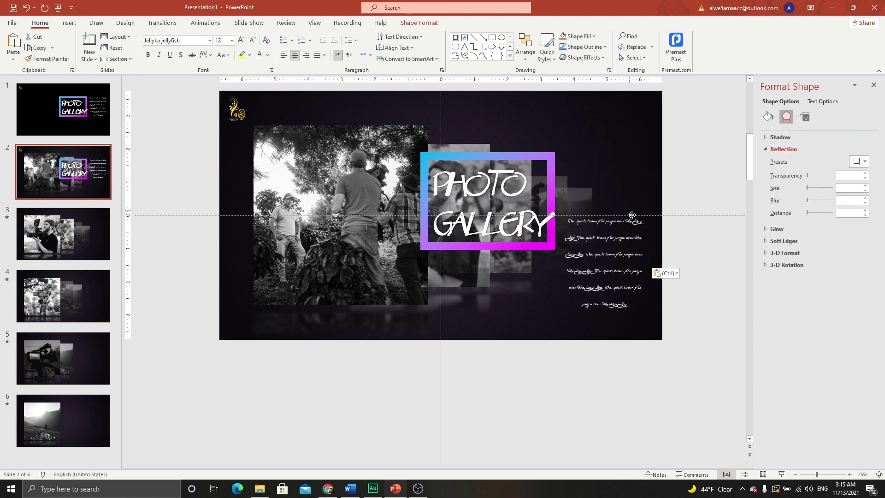
pyautogui.click(503, 185)
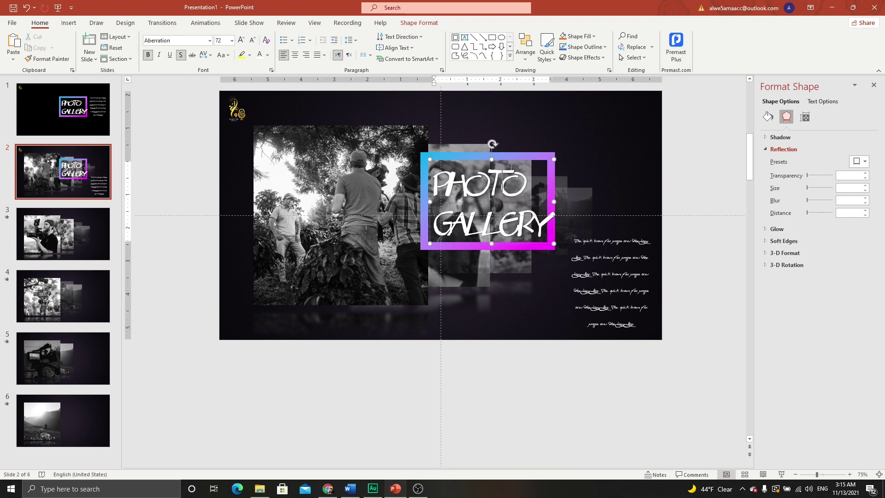
pyautogui.click(526, 157)
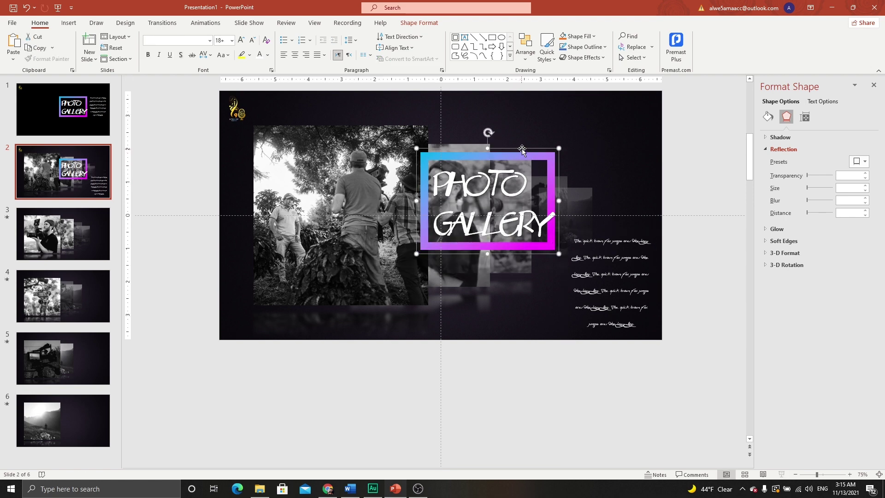
pyautogui.moveTo(523, 149)
pyautogui.mouseDown()
pyautogui.moveTo(621, 100)
pyautogui.moveTo(476, 168)
pyautogui.moveTo(514, 175)
pyautogui.mouseUp()
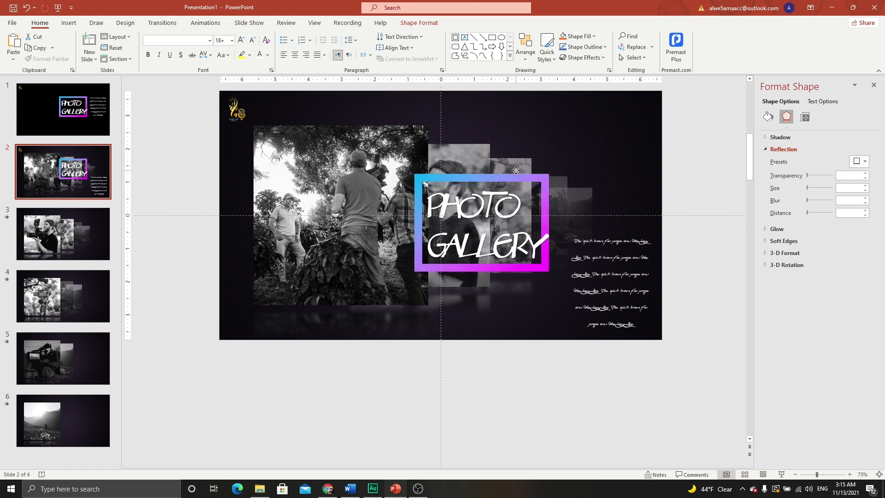
pyautogui.moveTo(514, 176); pyautogui.dragTo(515, 169)
# Place the script text right of the frame, then select frame, script text and logo together.
pyautogui.click(596, 228)
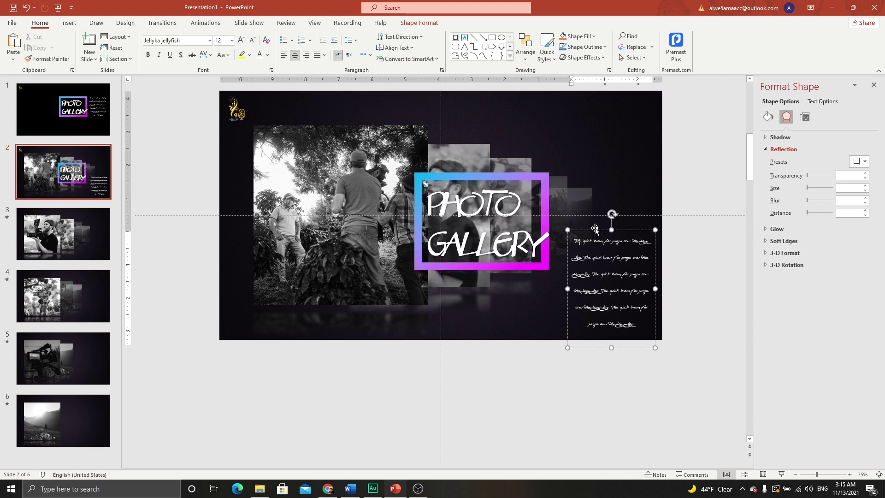
pyautogui.moveTo(596, 230)
pyautogui.mouseDown()
pyautogui.moveTo(595, 174)
pyautogui.moveTo(577, 167)
pyautogui.mouseUp()
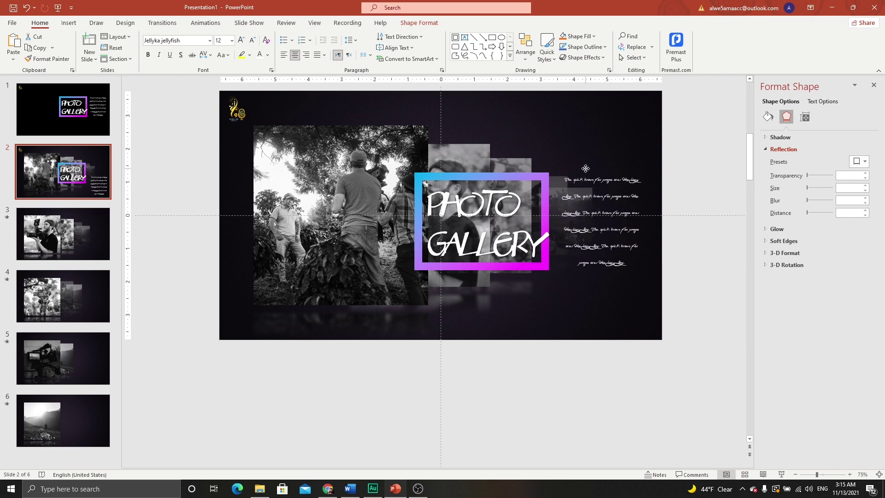
pyautogui.moveTo(577, 168); pyautogui.dragTo(586, 168)
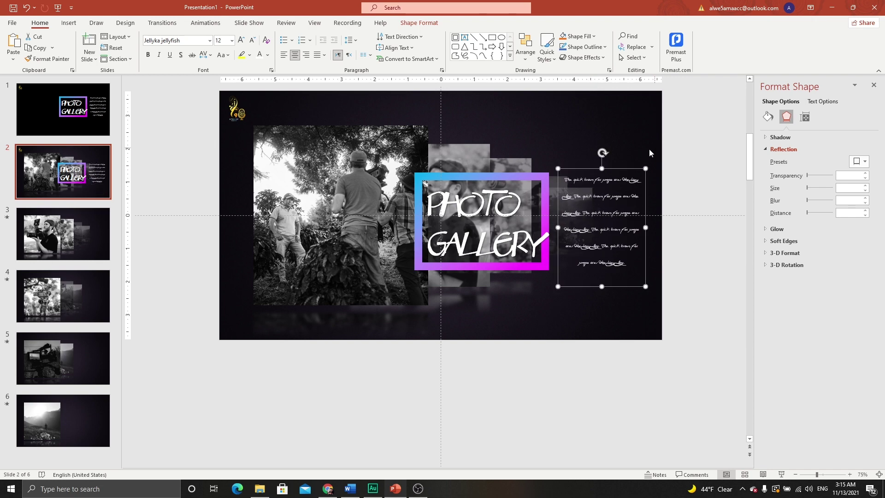
pyautogui.click(492, 182)
pyautogui.click(553, 143)
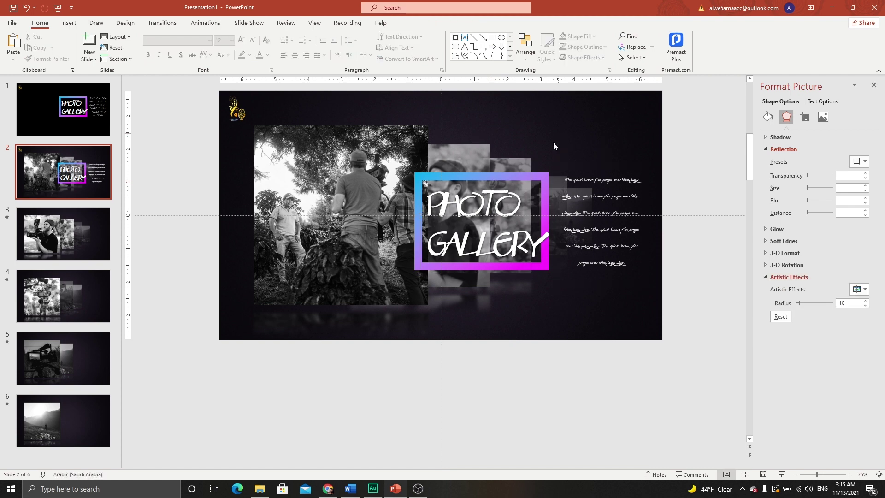
pyautogui.click(536, 182)
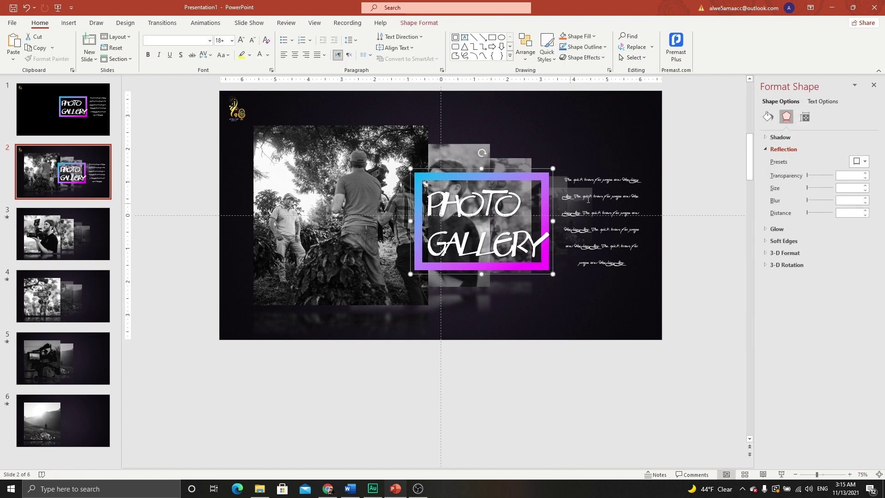
pyautogui.keyDown('shift'); pyautogui.click(612, 180); pyautogui.keyUp('shift')
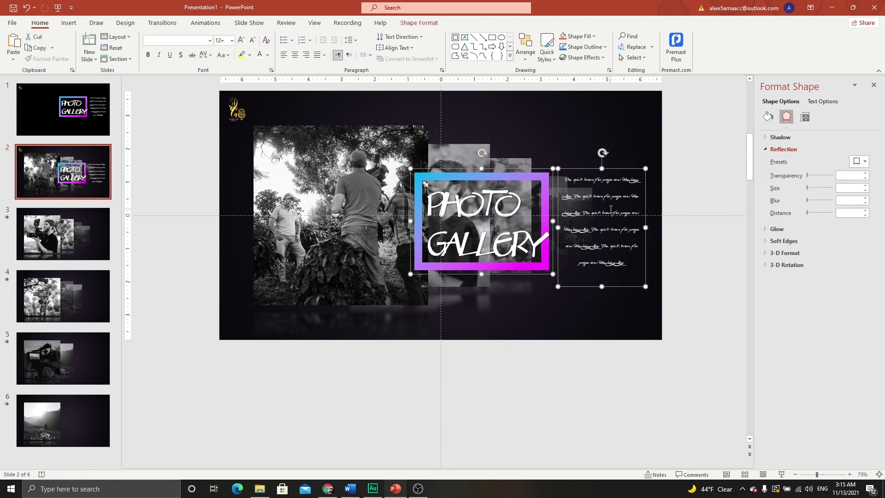
pyautogui.keyDown('shift'); pyautogui.click(237, 110); pyautogui.keyUp('shift')
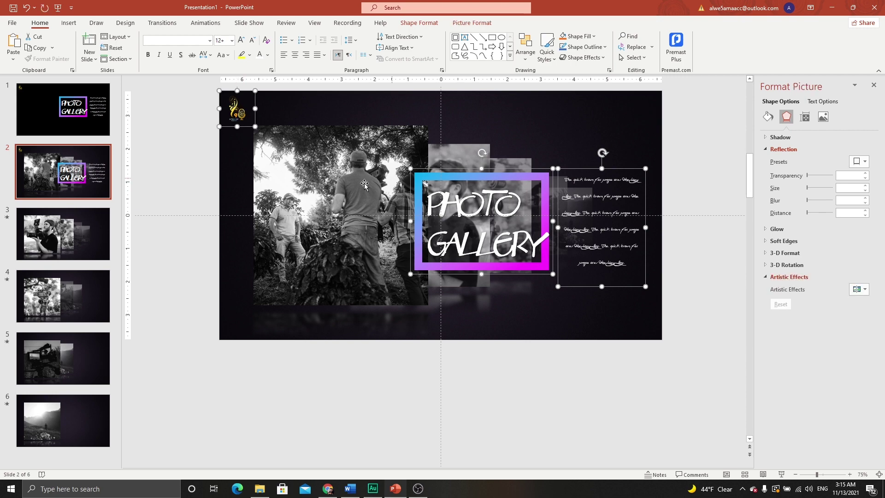
pyautogui.click(86, 230)
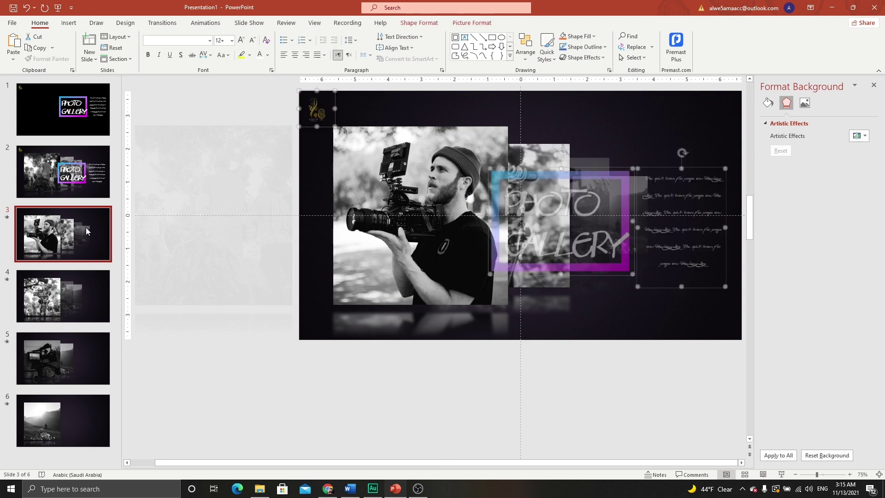
# Paste the logo, PHOTO GALLERY frame and script text onto slides 4–6, then go back to slide 2.
pyautogui.click(71, 289)
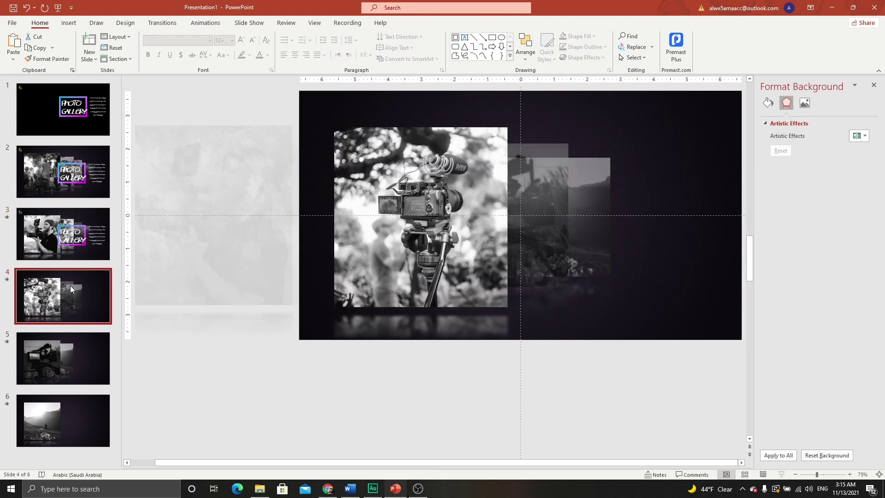
pyautogui.click(64, 350)
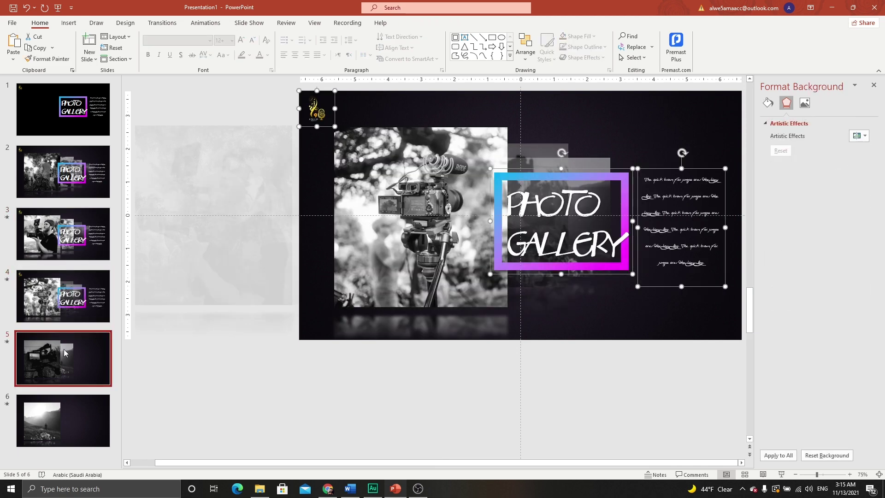
pyautogui.click(68, 402)
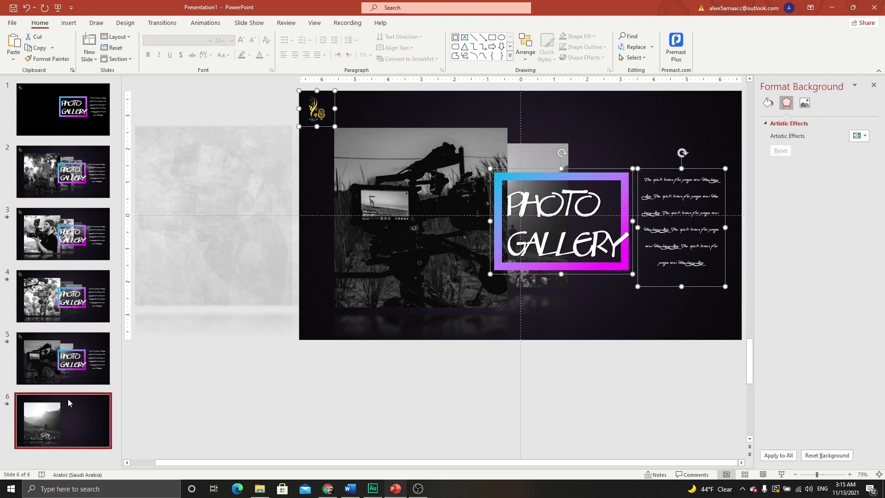
pyautogui.hotkey('ctrl', 'v')
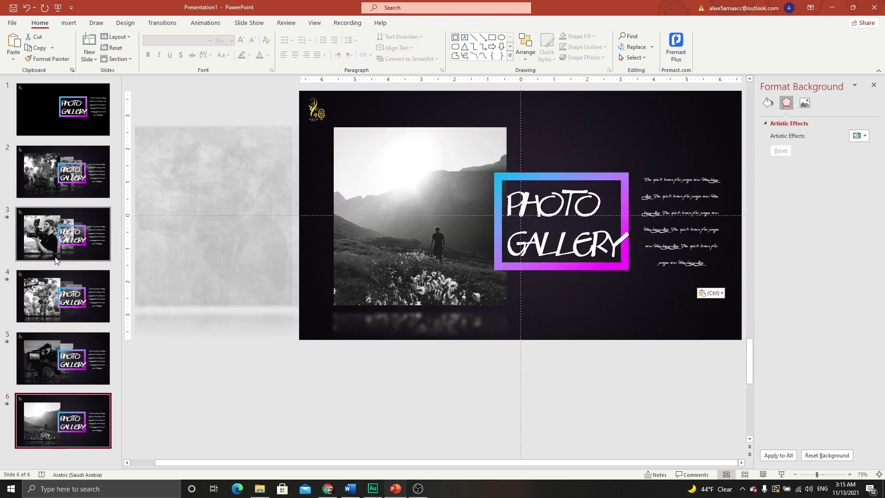
pyautogui.click(65, 175)
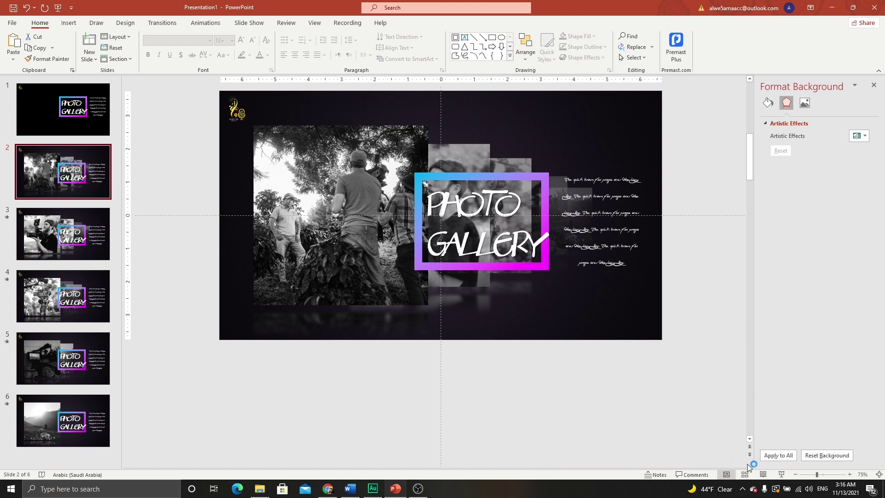
# Start the full-screen slide show from slide 2 using the status bar button.
pyautogui.click(783, 475)
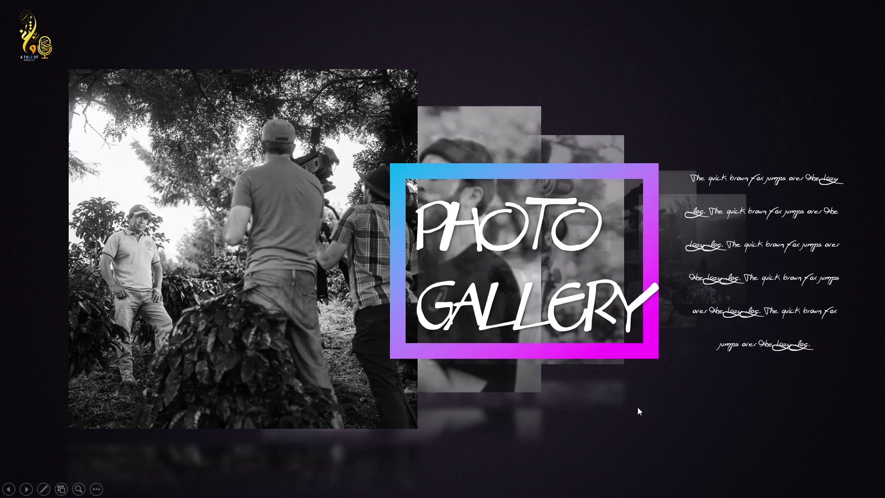